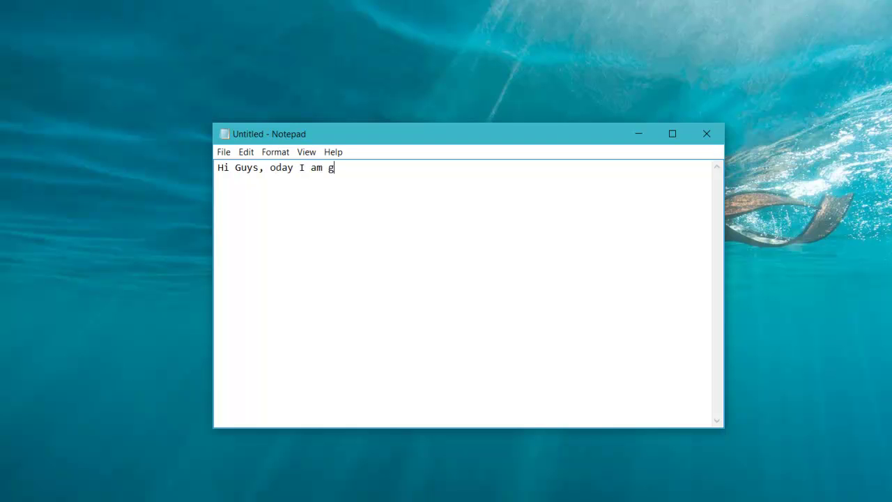
# - Write the intro about configuring Cisco switches, then a 'Task List' heading with '> Configure'
pyautogui.write('o show you')
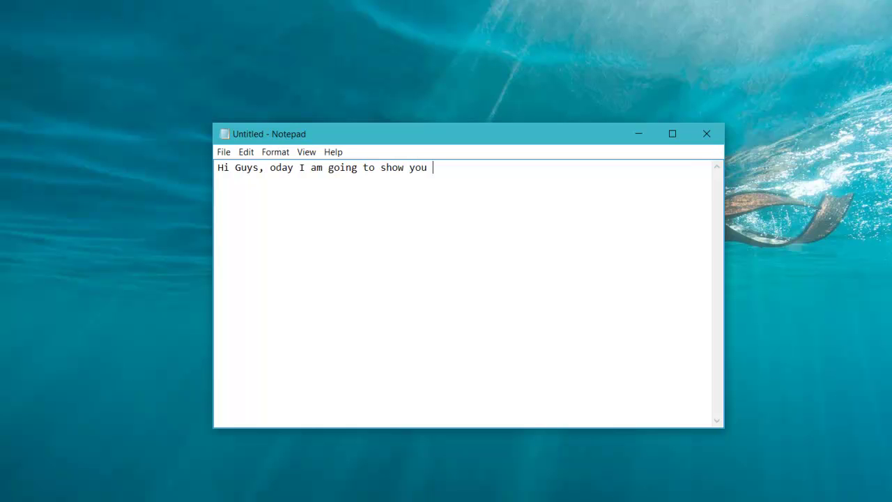
pyautogui.write(' how to configure t')
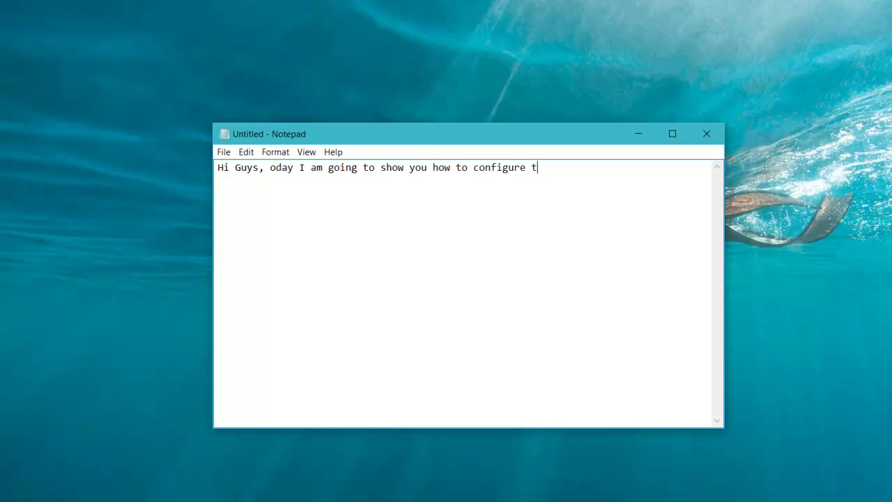
pyautogui.press('BackSpace')
pyautogui.press('Return')
pyautogui.write('Cisco switches and')
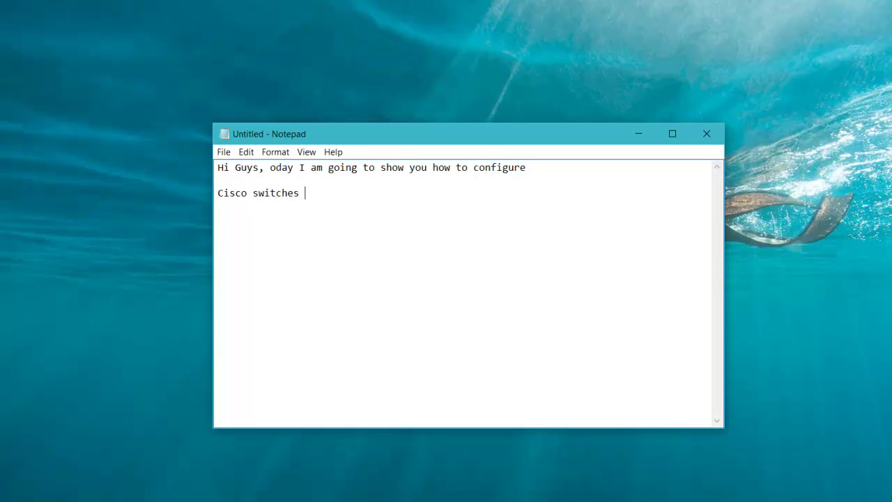
pyautogui.press('BackSpace')
pyautogui.press('BackSpace')
pyautogui.press('BackSpace')
pyautogui.press('BackSpace')
pyautogui.press('Return')
pyautogui.write('Task Lis')
pyautogui.write('t')
pyautogui.write('>')
pyautogui.write(' Con')
pyautogui.write('fi')
pyautogui.write('gure ')
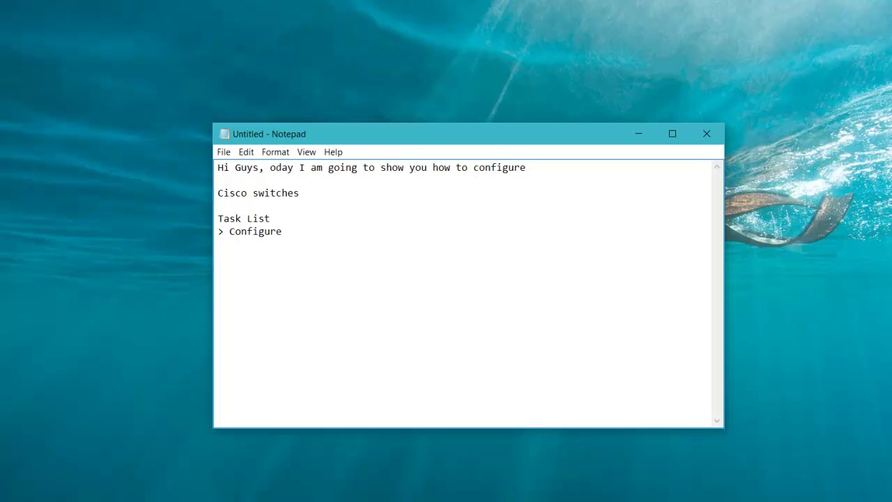
pyautogui.write('dev')
# - Complete the first task as '> Configure IP of the device'
pyautogui.press('BackSpace')
pyautogui.press('BackSpace')
pyautogui.press('BackSpace')
pyautogui.write('IP of the dev')
pyautogui.press('BackSpace')
pyautogui.press('BackSpace')
pyautogui.press('BackSpace')
pyautogui.write('devc')
pyautogui.press('BackSpace')
pyautogui.write('ice')
pyautogui.press('Return')
# - Add the tasks '> Configure password' and '> Configure username and'
pyautogui.write('> Configuur')
pyautogui.press('BackSpace')
pyautogui.press('BackSpace')
pyautogui.press('BackSpace')
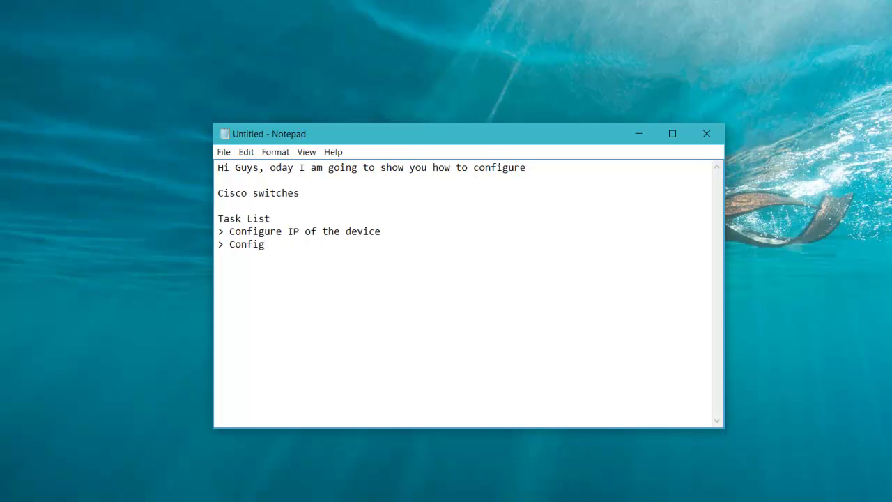
pyautogui.write('ure password')
pyautogui.press('Return')
pyautogui.write('> Configur')
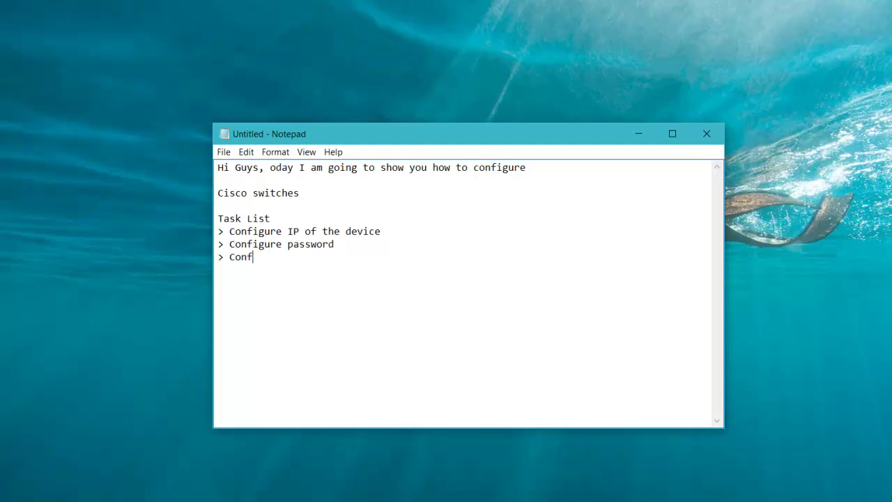
pyautogui.write('e username and m')
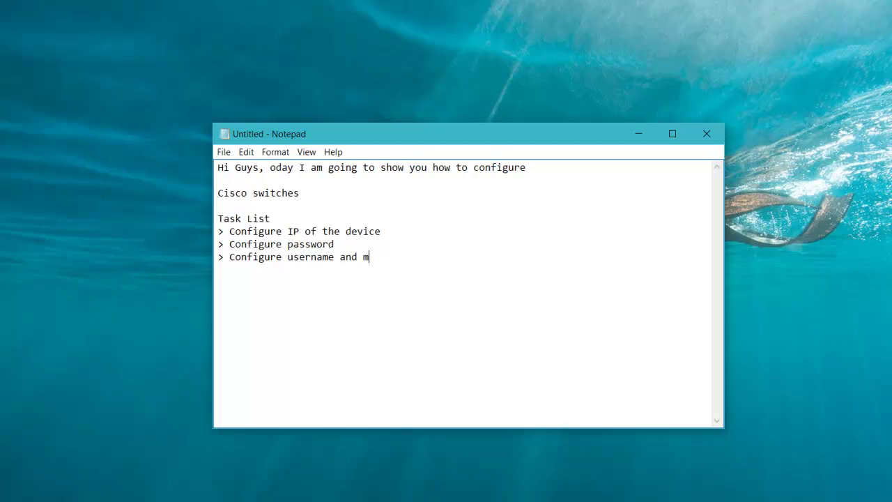
pyautogui.press('BackSpace')
# - Insert a new '> Configure remote r' task line beneath the IP task
pyautogui.press('Up')
pyautogui.press('Up')
pyautogui.press('End')
pyautogui.press('Return')
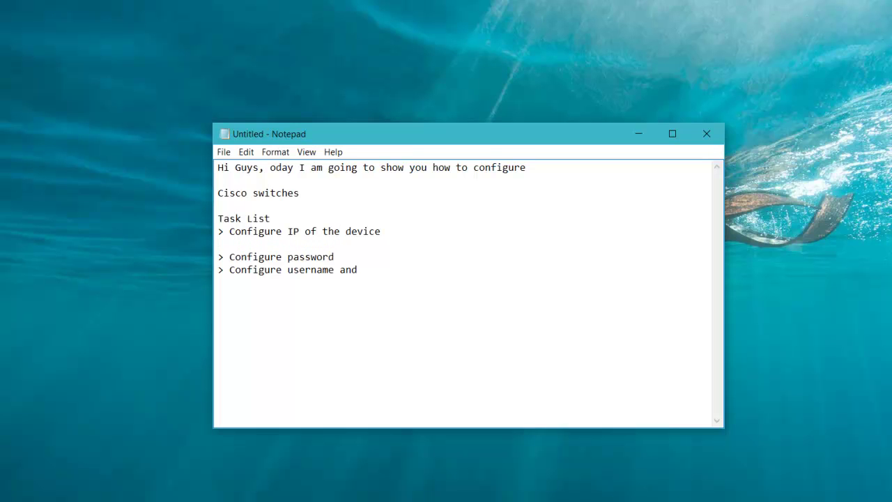
pyautogui.write('> Configure remote r')
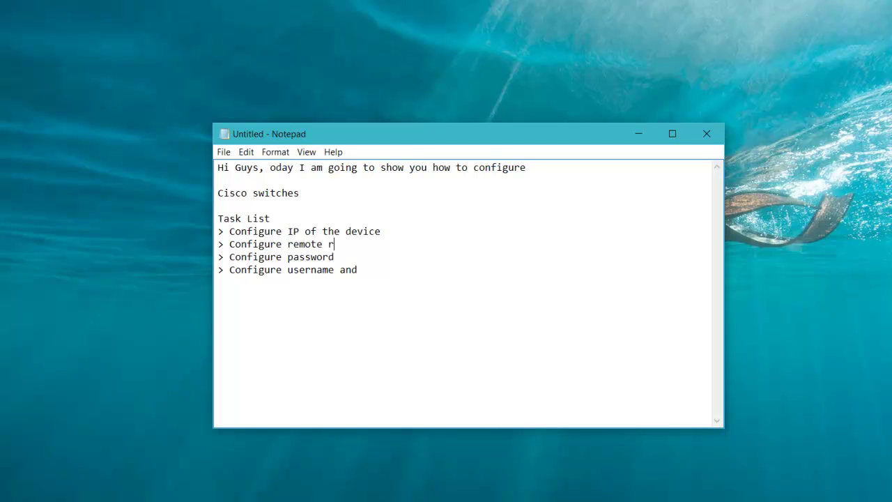
# - Finish the remote task as 'Configure remote login (telnet,ssh,http,https)'
pyautogui.press('BackSpace')
pyautogui.write('login (telnet/')
pyautogui.press('BackSpace')
pyautogui.write(',ssh')
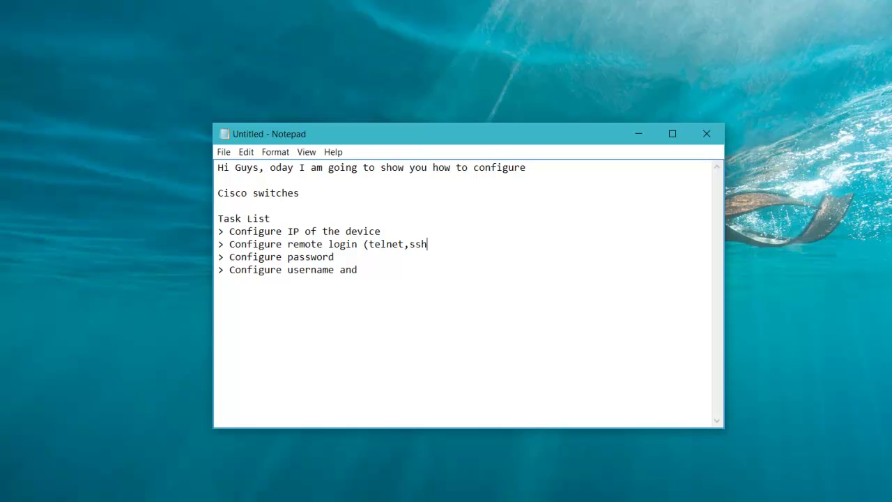
pyautogui.write(',http,https)')
# - Complete the username-and-password task noting it is more secure than telnet, then add 'lest start !!'
pyautogui.press('Down')
pyautogui.press('Down')
pyautogui.write('passw')
pyautogui.press('BackSpace')
pyautogui.press('BackSpace')
pyautogui.press('BackSpace')
pyautogui.press('BackSpace')
pyautogui.press('BackSpace')
pyautogui.write('password (')
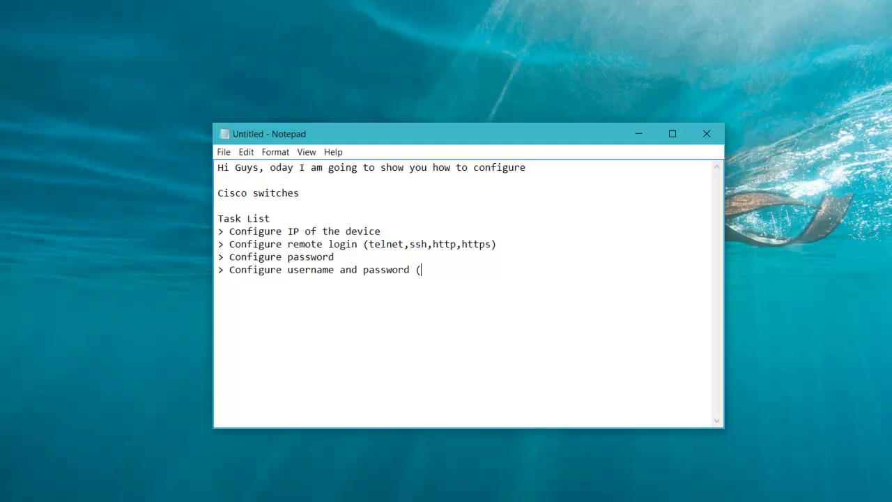
pyautogui.write('more secure than telnet')
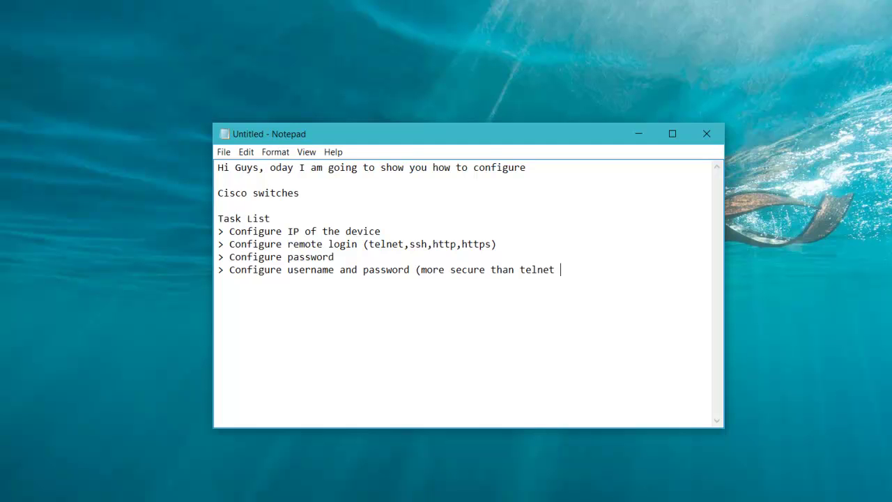
pyautogui.write(' with only password)')
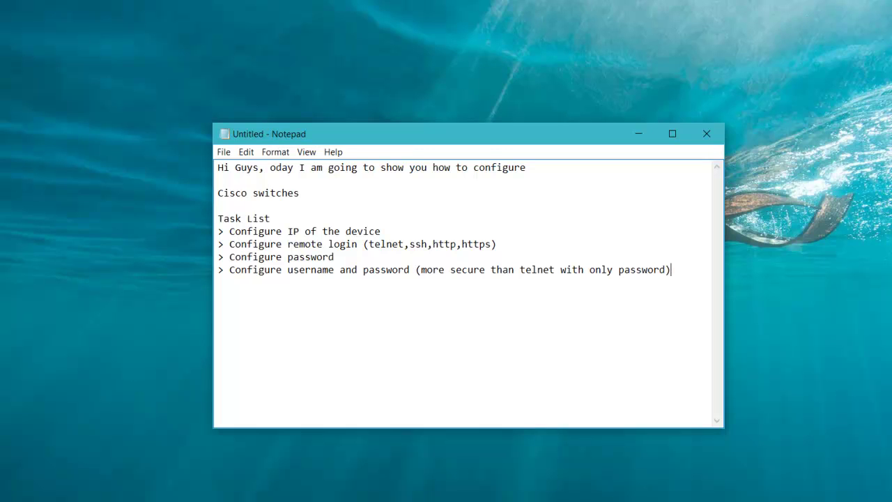
pyautogui.press('Return')
pyautogui.write('1')
pyautogui.write('est start')
pyautogui.write(' !!')
# - Add the line 'one more think i will show you all the things in packet tracer. !!'
pyautogui.press('Return')
pyautogui.write('one mo')
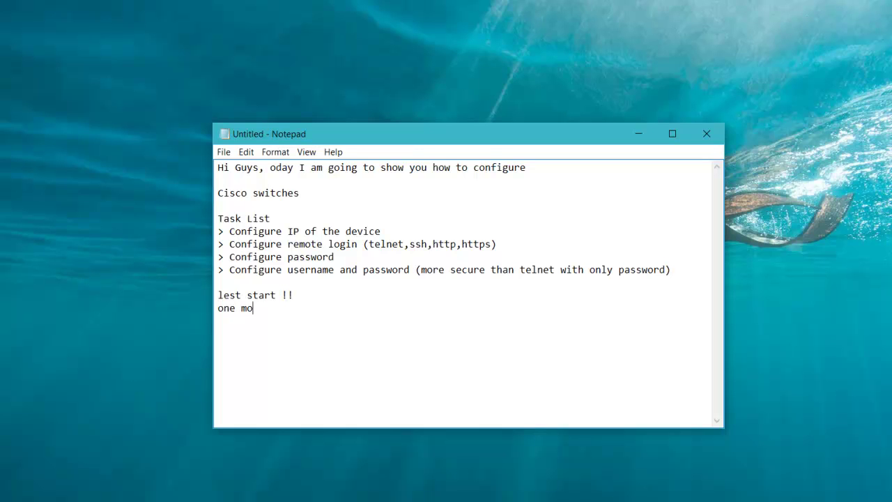
pyautogui.write('re think i will show you all the thing')
pyautogui.press('BackSpace')
pyautogui.write('s in pa')
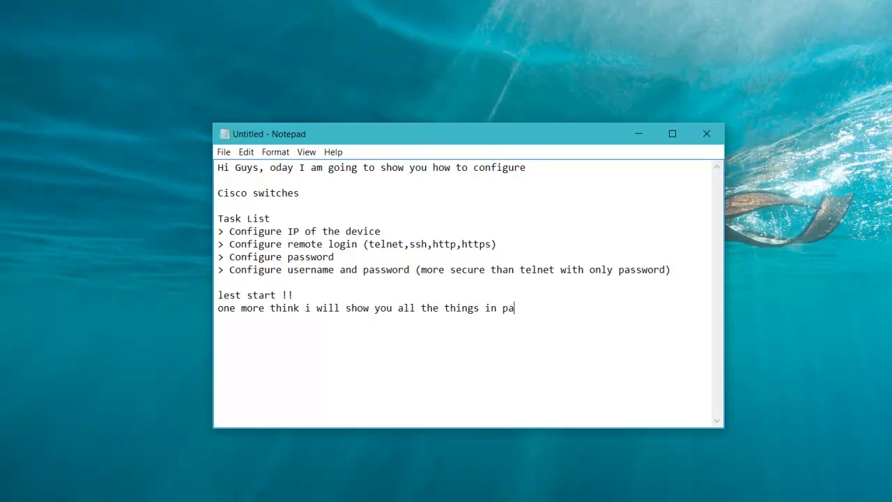
pyautogui.write('cket tracce')
pyautogui.press('BackSpace')
pyautogui.press('BackSpace')
pyautogui.write('er. !!')
pyautogui.press('Return')
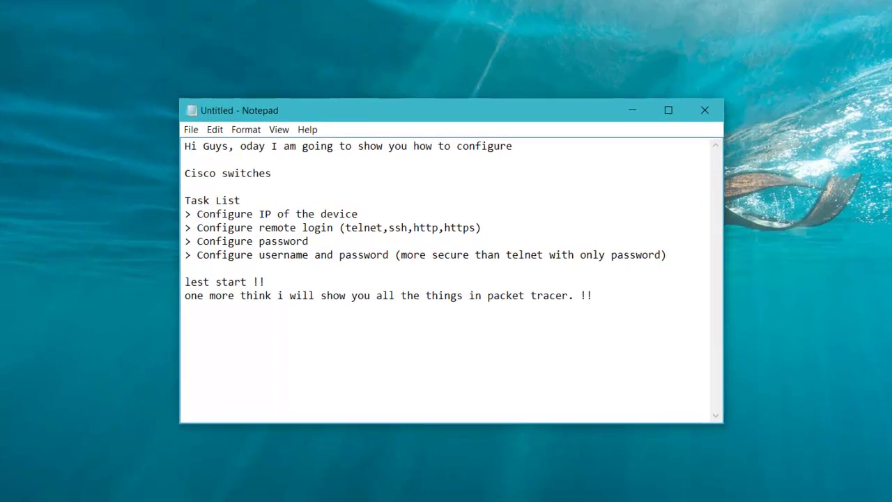
# - Start Cisco Packet Tracer from the Start menu and maximize its window
pyautogui.press('super')
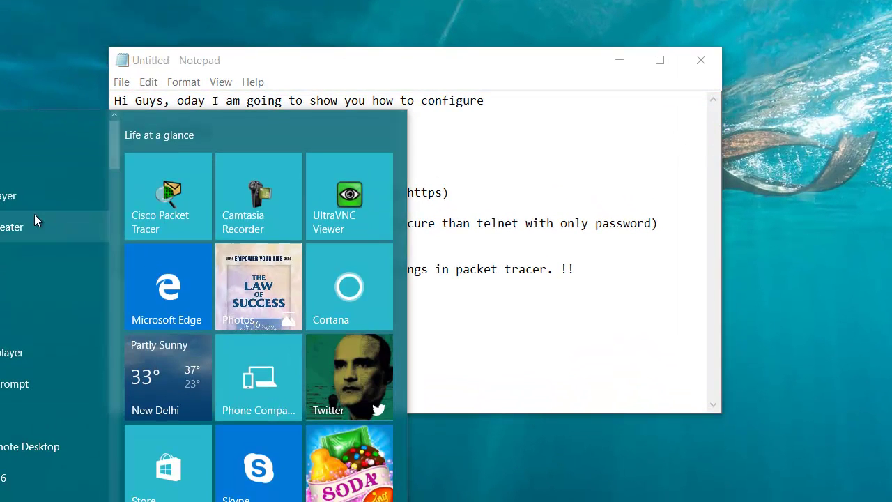
pyautogui.click(174, 225)
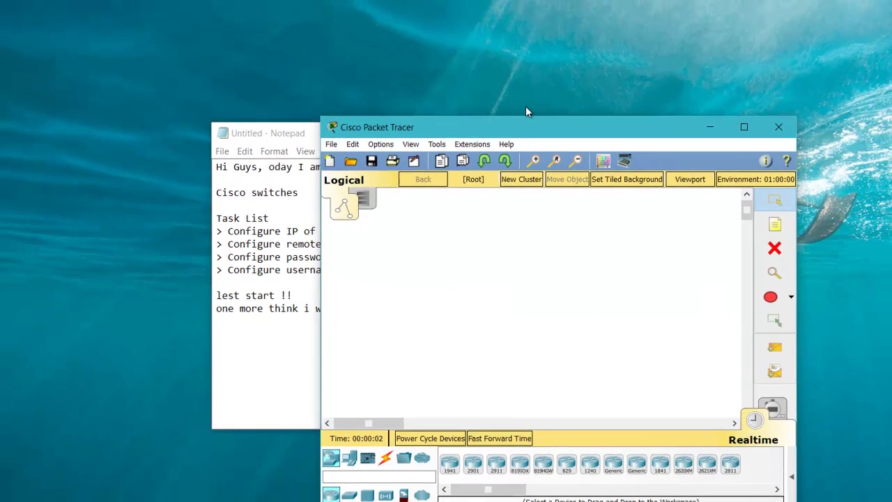
pyautogui.doubleClick(534, 127)
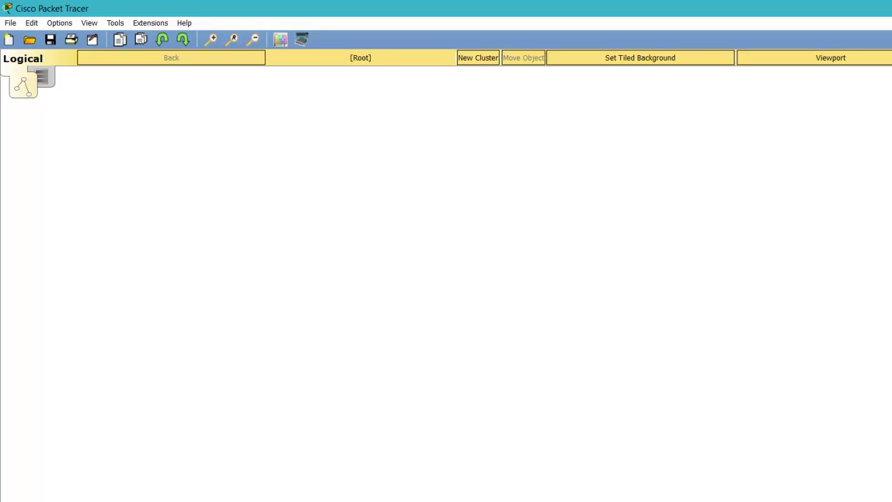
# - Drop a 2960-24TT switch at the centre, PCs PC0–PC5 to its left and a laptop on its right
pyautogui.moveTo(346, 501); pyautogui.dragTo(347, 394)
pyautogui.moveTo(527, 204); pyautogui.dragTo(527, 204)
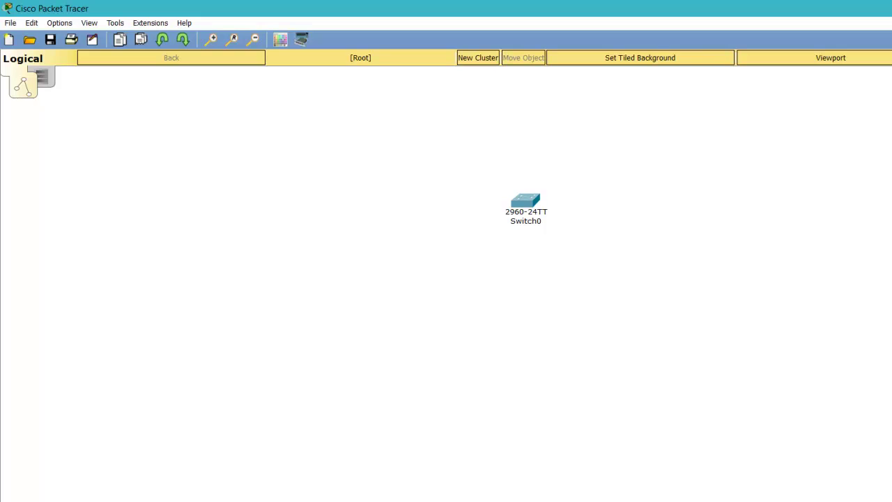
pyautogui.moveTo(216, 347); pyautogui.dragTo(273, 257)
pyautogui.click(273, 257)
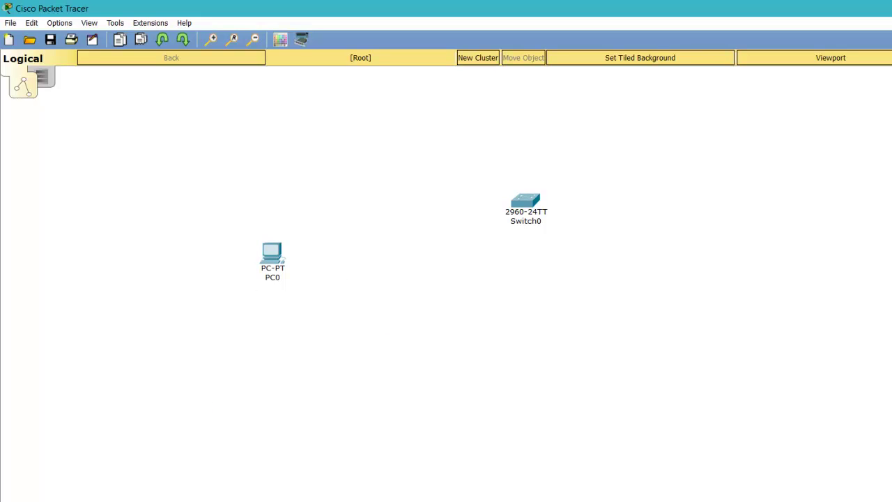
pyautogui.moveTo(213, 352); pyautogui.dragTo(293, 310)
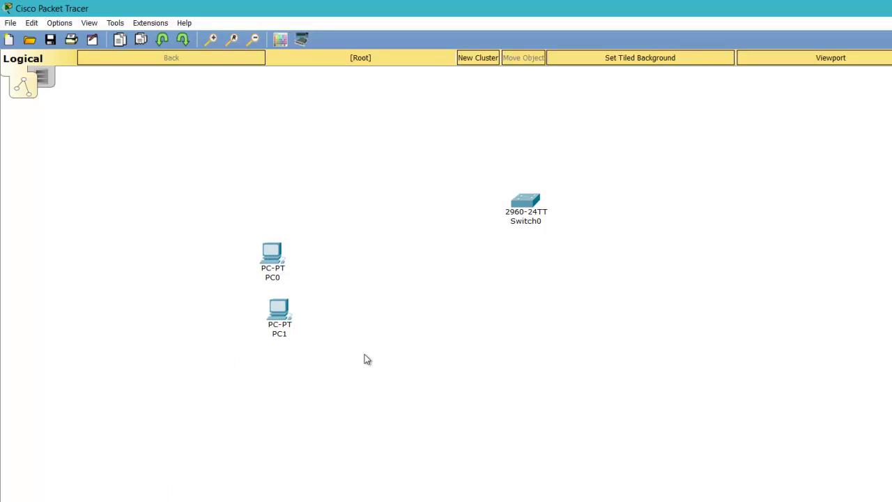
pyautogui.click(322, 379)
pyautogui.moveTo(269, 408); pyautogui.dragTo(207, 383)
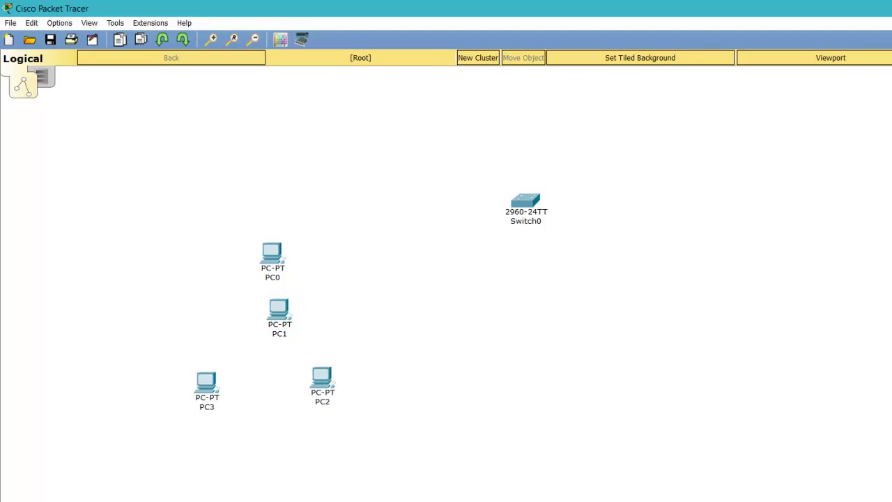
pyautogui.click(160, 317)
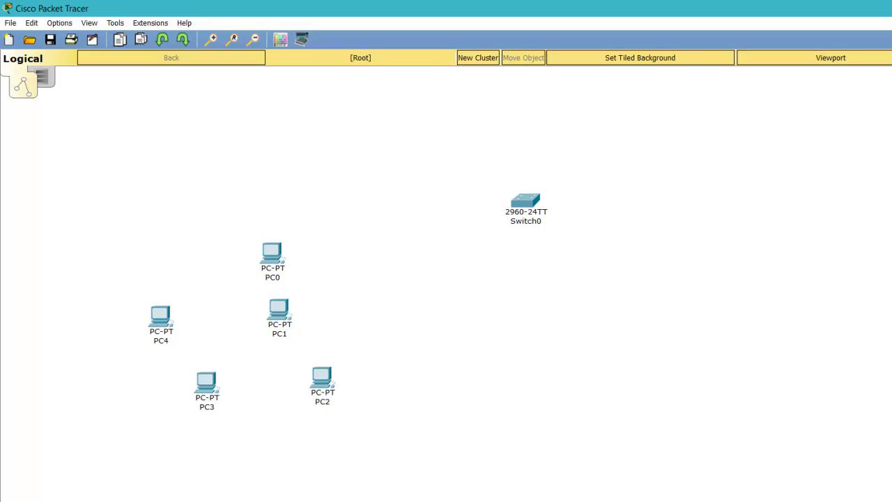
pyautogui.click(215, 311)
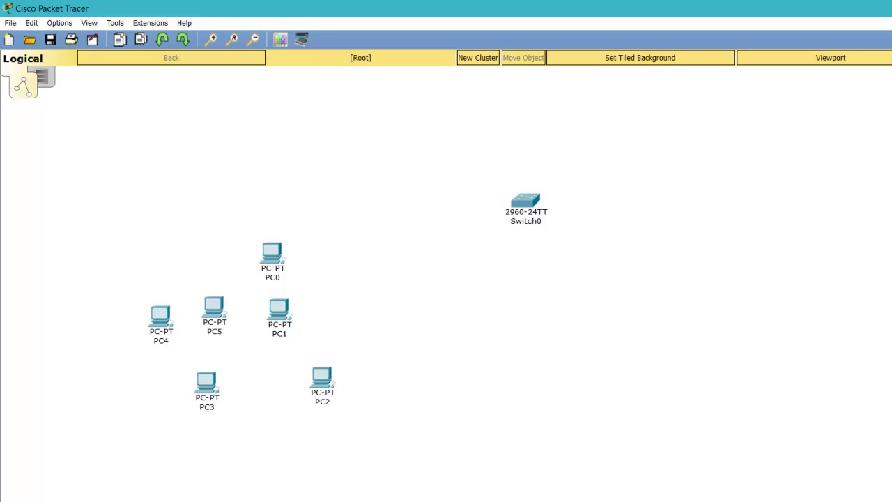
pyautogui.click(711, 271)
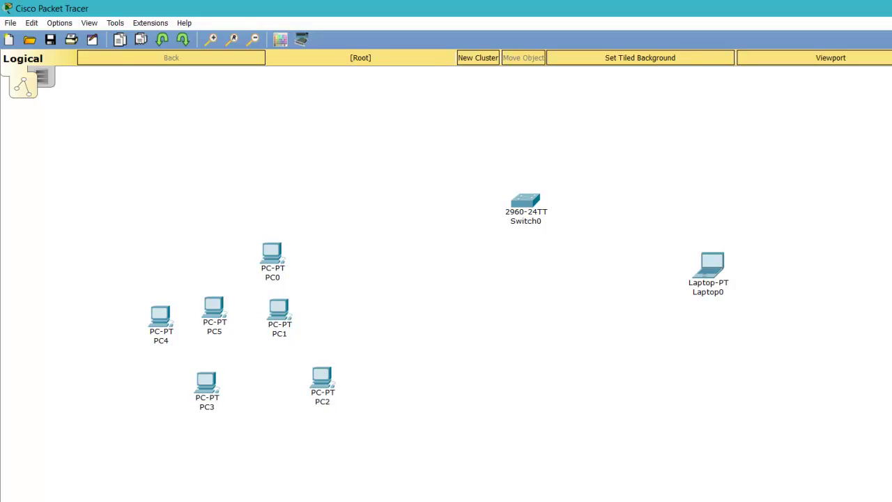
# - Connect Laptop0's RS 232 port to Switch0's Console port with a console cable
pyautogui.click(711, 263)
pyautogui.click(722, 268)
pyautogui.click(537, 204)
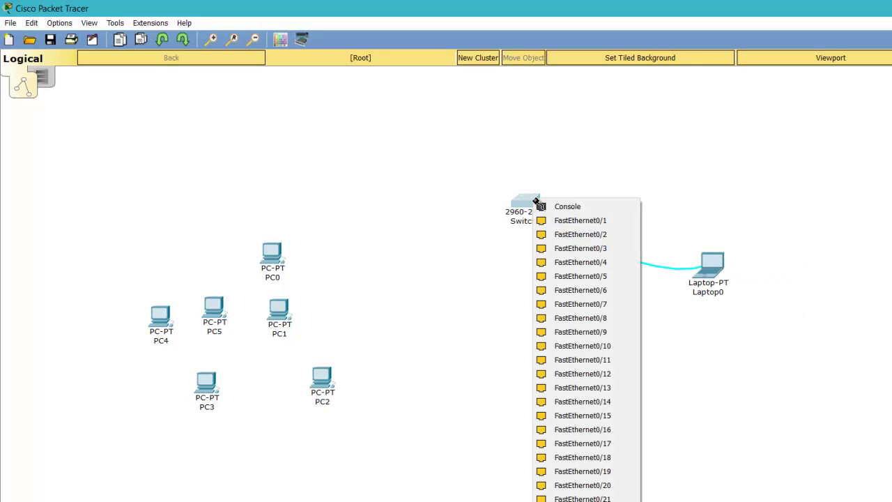
pyautogui.click(566, 206)
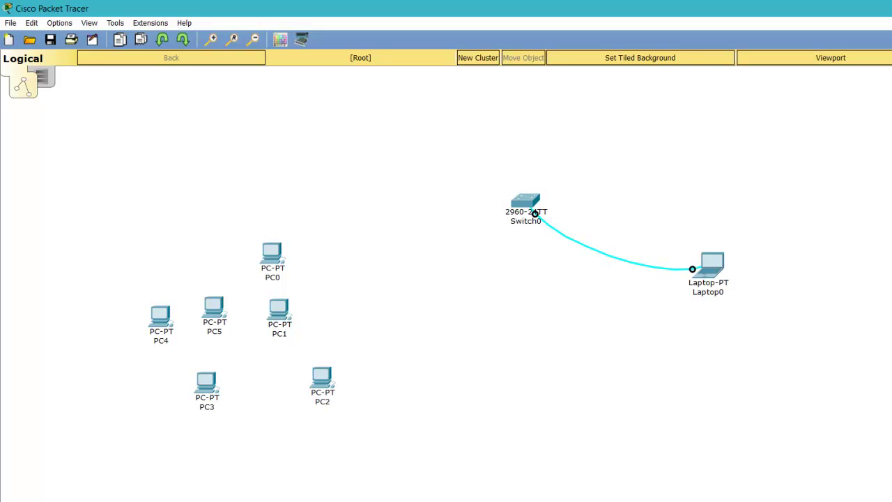
# - Cable PC0, PC1 and PC2 to Switch0 with copper straight-through cables
pyautogui.click(279, 258)
pyautogui.click(527, 206)
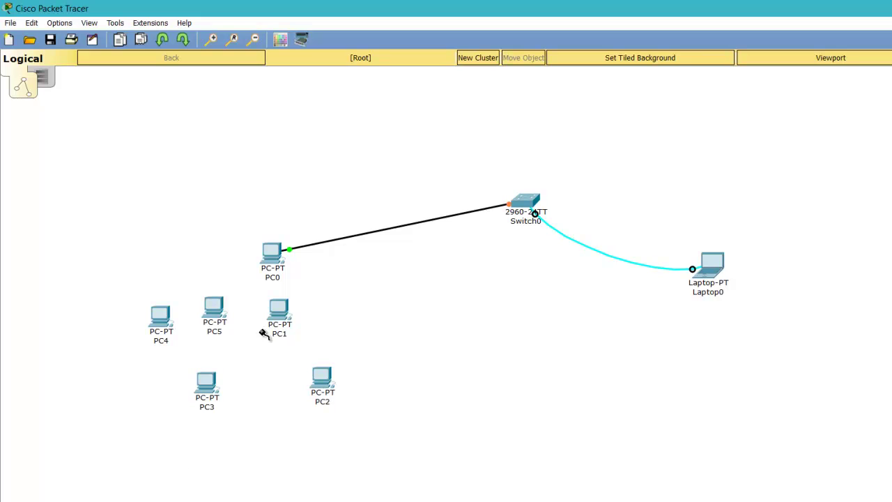
pyautogui.click(279, 312)
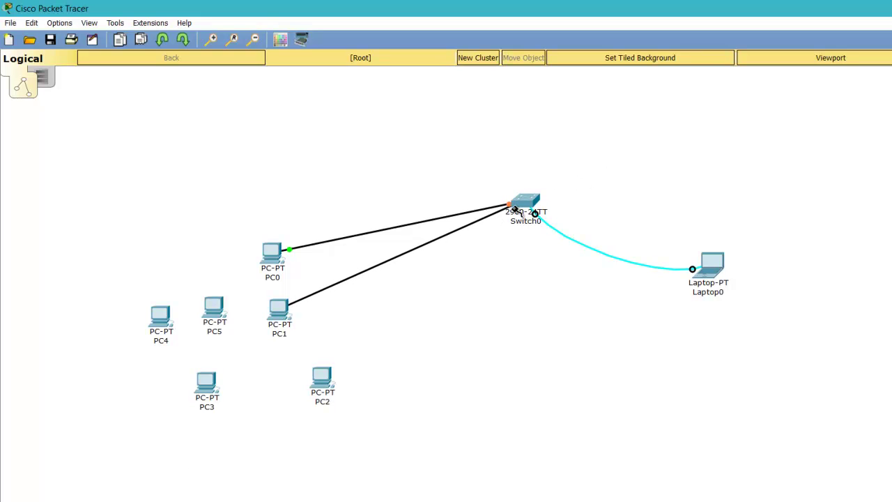
pyautogui.click(521, 206)
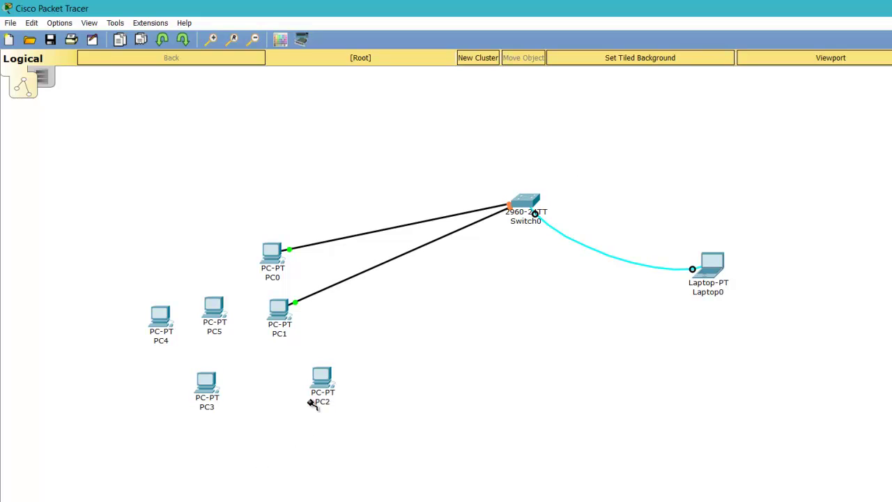
pyautogui.click(320, 380)
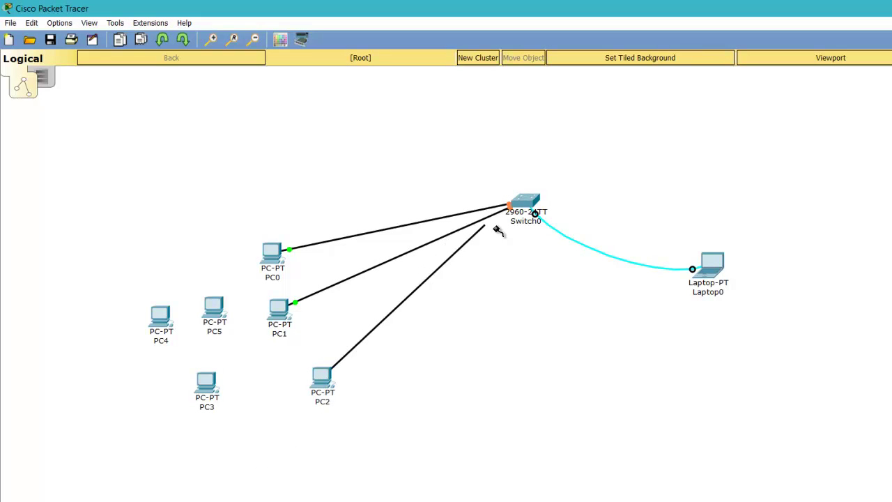
pyautogui.click(524, 205)
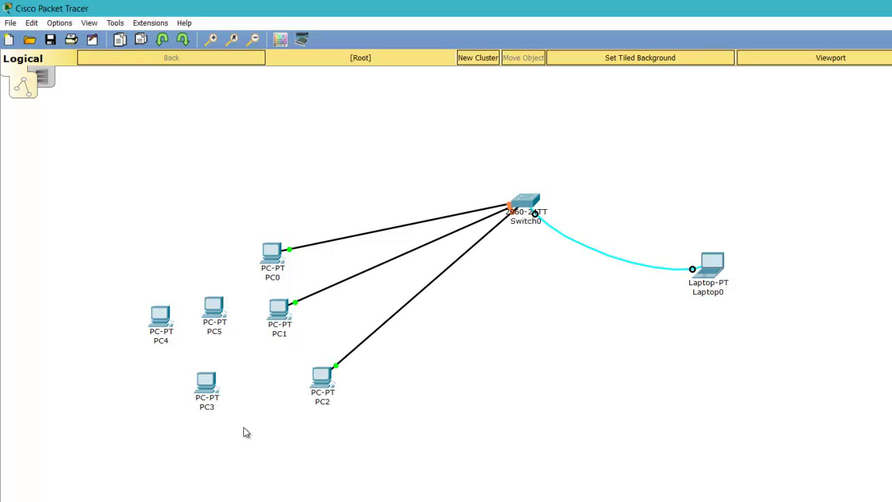
# - Move PC3 above PC0, then cable PC3, PC5 and PC4 to Switch0
pyautogui.moveTo(204, 380); pyautogui.dragTo(280, 188)
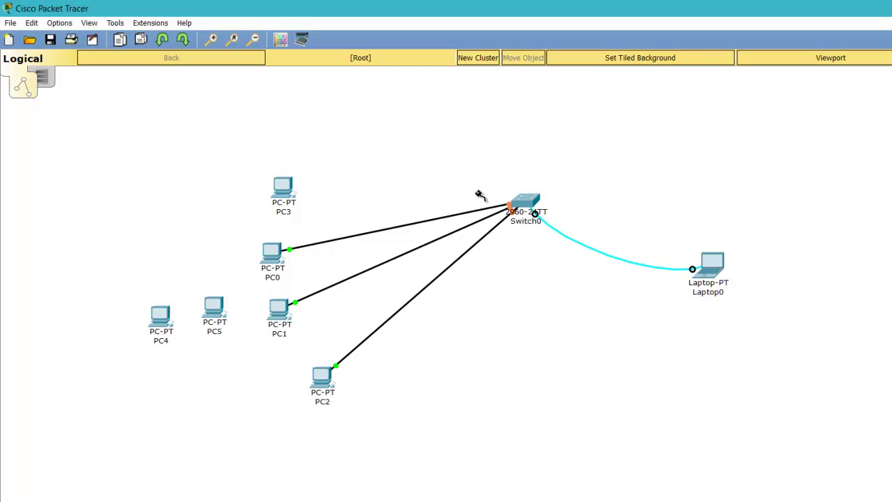
pyautogui.click(283, 186)
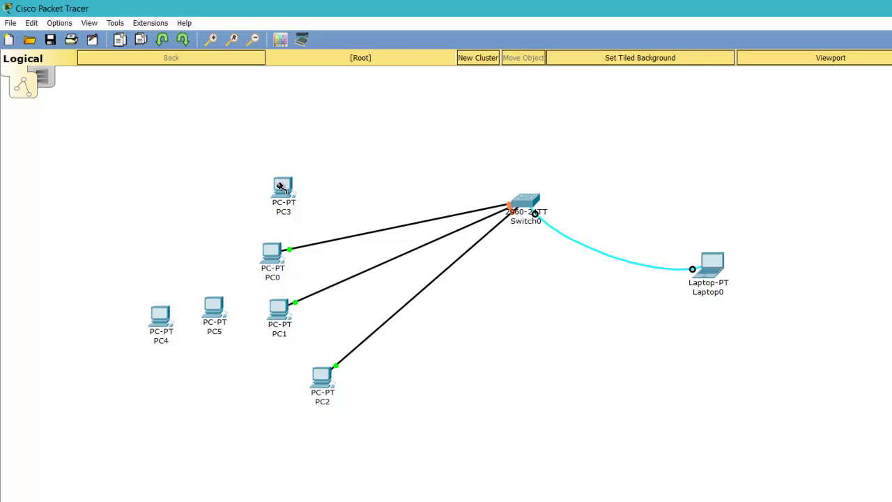
pyautogui.click(514, 200)
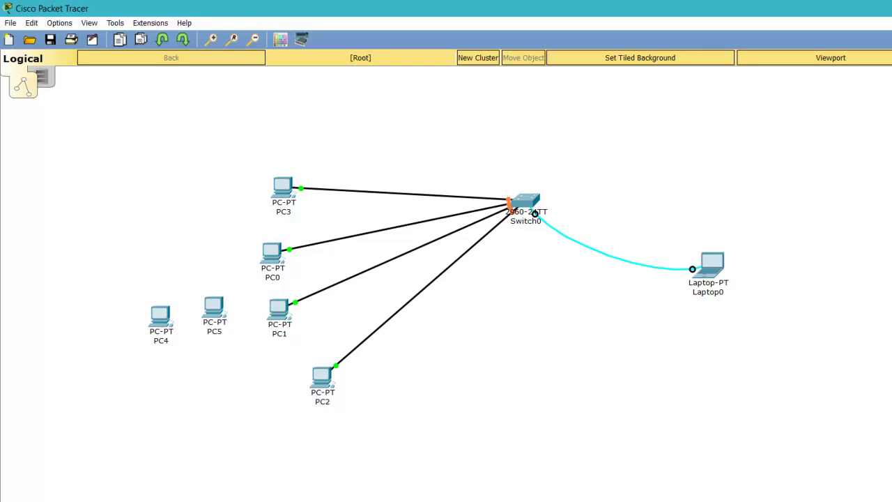
pyautogui.click(217, 309)
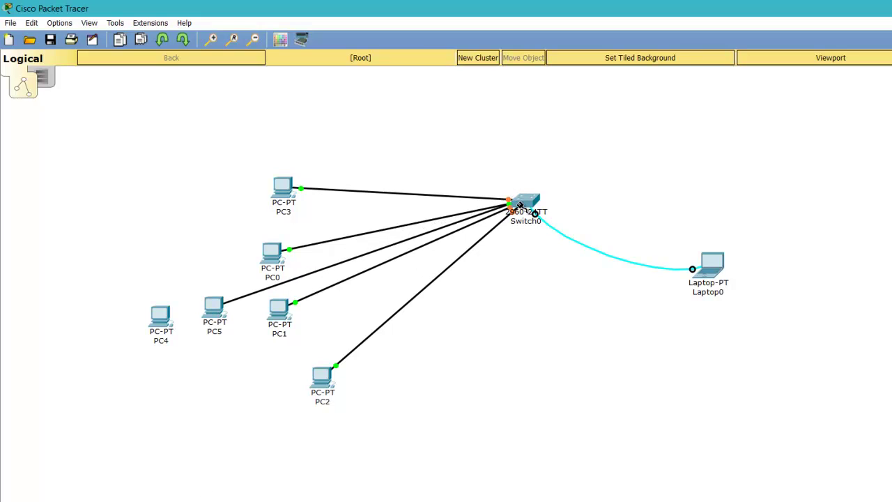
pyautogui.click(518, 204)
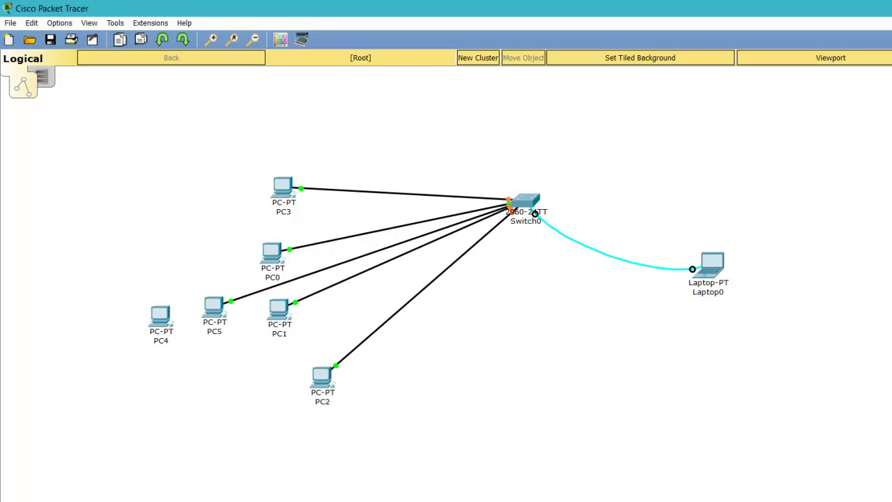
pyautogui.click(166, 316)
pyautogui.click(527, 201)
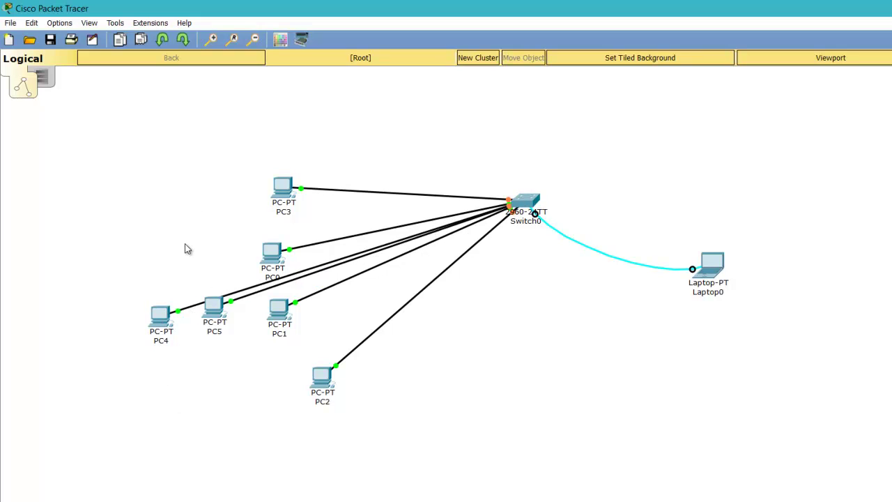
# - Arrange all six PCs into a vertical column left of the switch
pyautogui.moveTo(160, 315); pyautogui.dragTo(278, 142)
pyautogui.moveTo(271, 254); pyautogui.dragTo(262, 234)
pyautogui.moveTo(217, 312); pyautogui.dragTo(276, 280)
pyautogui.moveTo(281, 310); pyautogui.dragTo(306, 316)
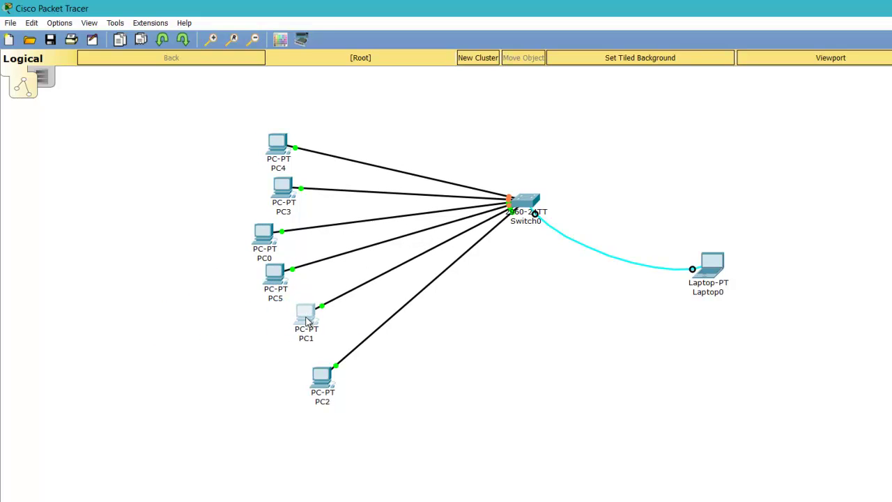
pyautogui.moveTo(277, 289); pyautogui.dragTo(278, 296)
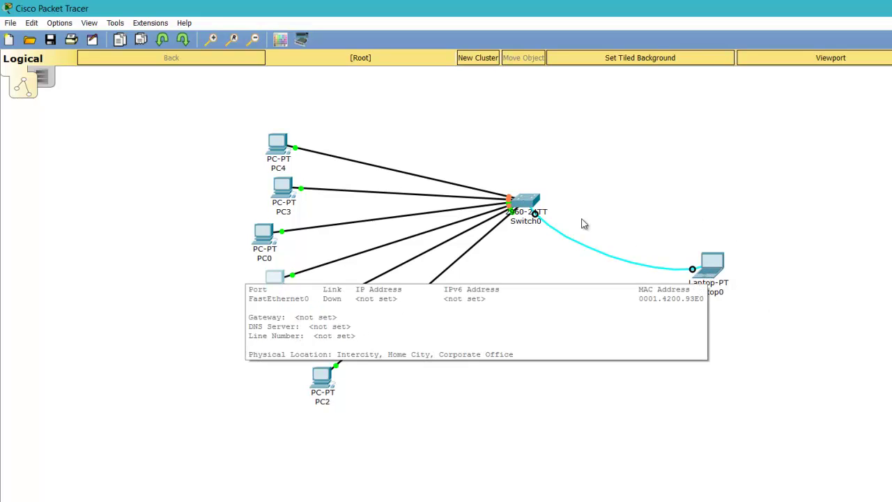
pyautogui.click(533, 204)
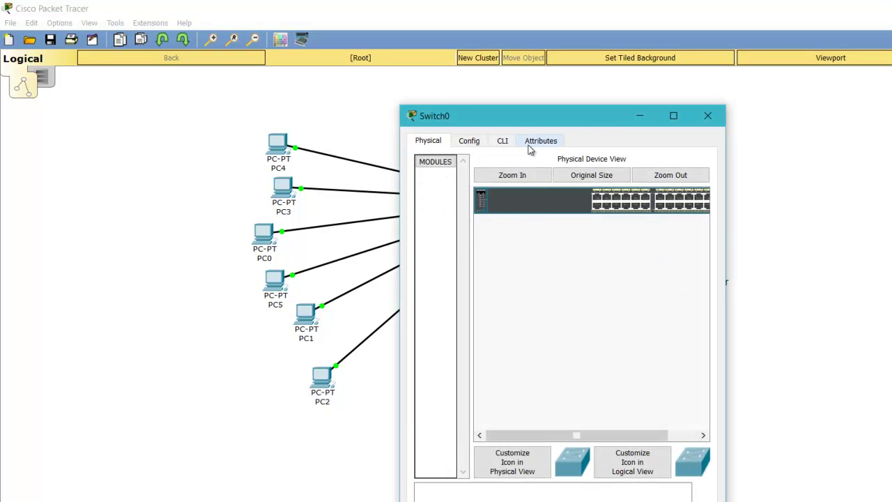
# - Look through Switch0's CLI, Config and Attributes tabs, then close its window
pyautogui.click(494, 143)
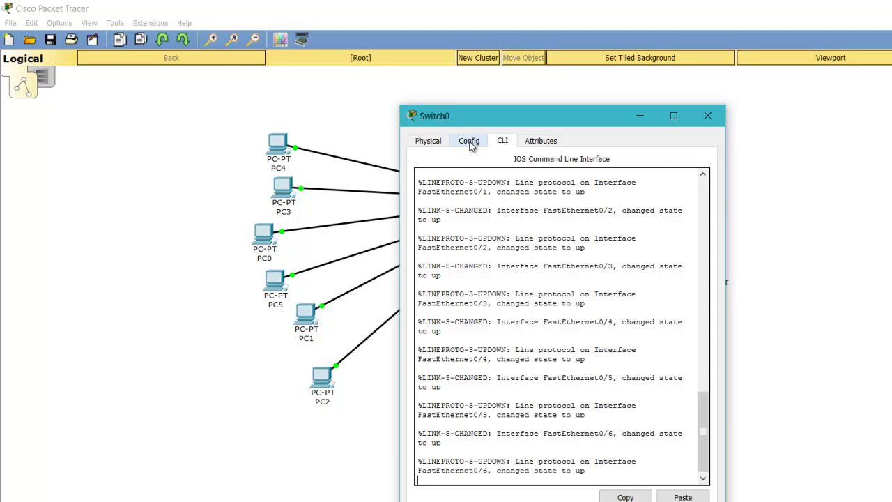
pyautogui.click(471, 143)
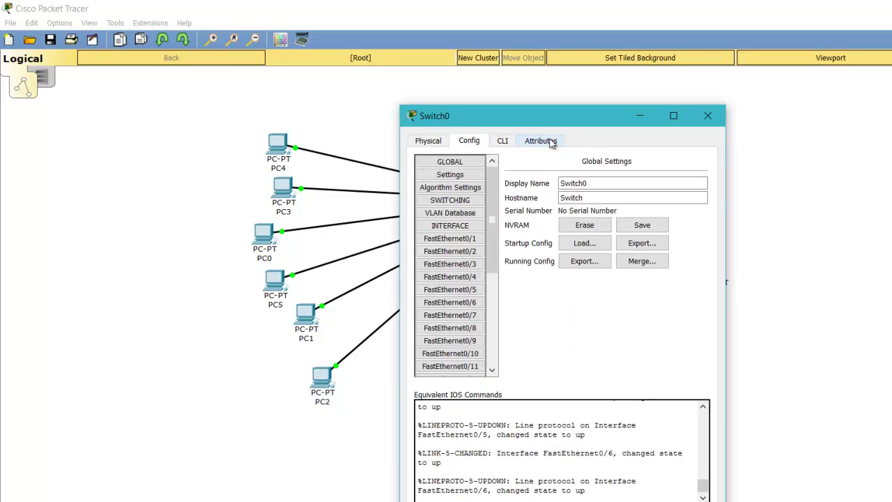
pyautogui.click(542, 141)
pyautogui.click(707, 115)
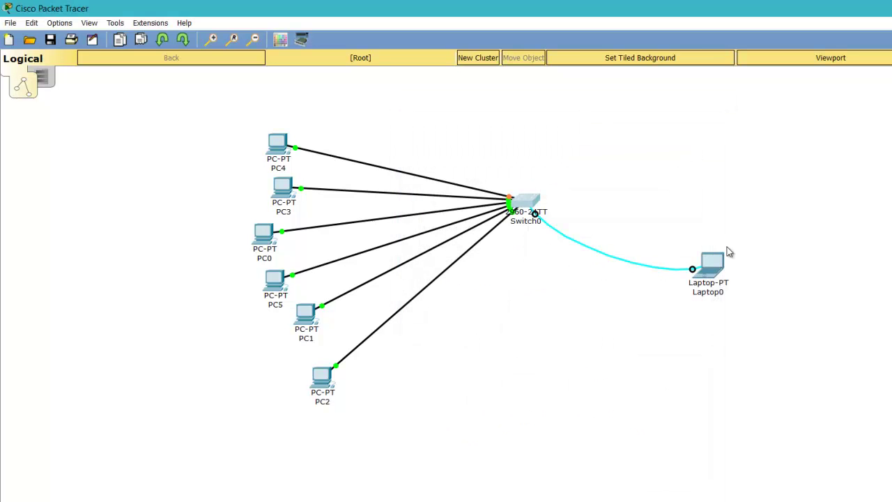
# - Open Laptop0's Desktop Terminal with default settings and wake the Switch> console prompt
pyautogui.click(713, 273)
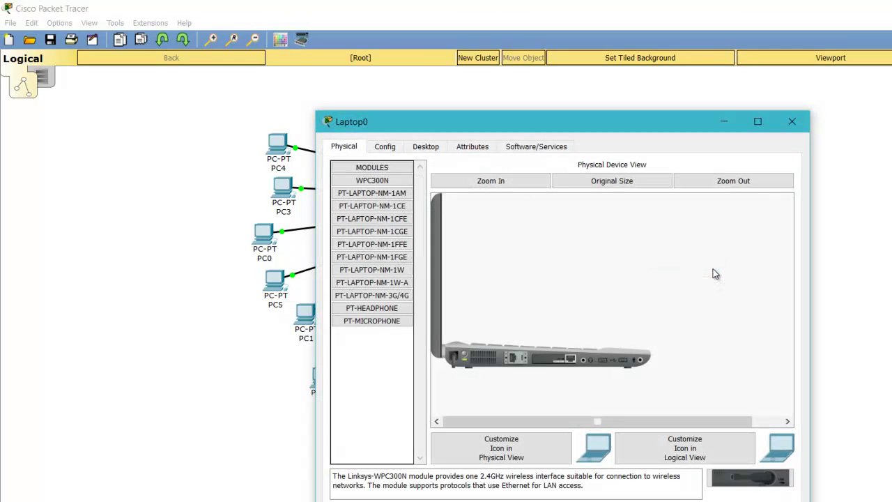
pyautogui.click(426, 147)
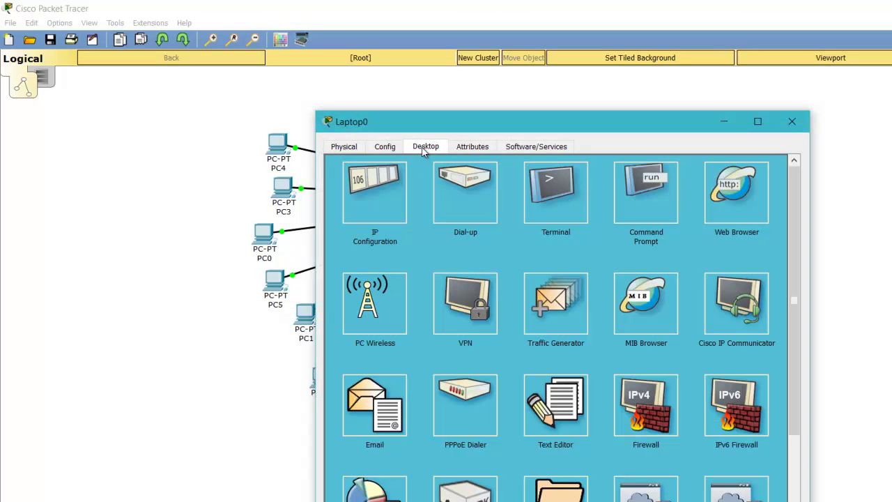
pyautogui.click(569, 199)
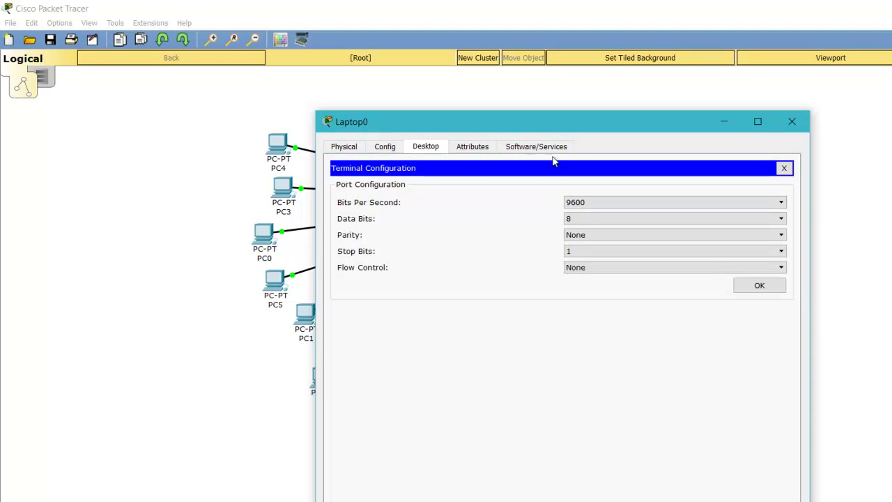
pyautogui.click(756, 286)
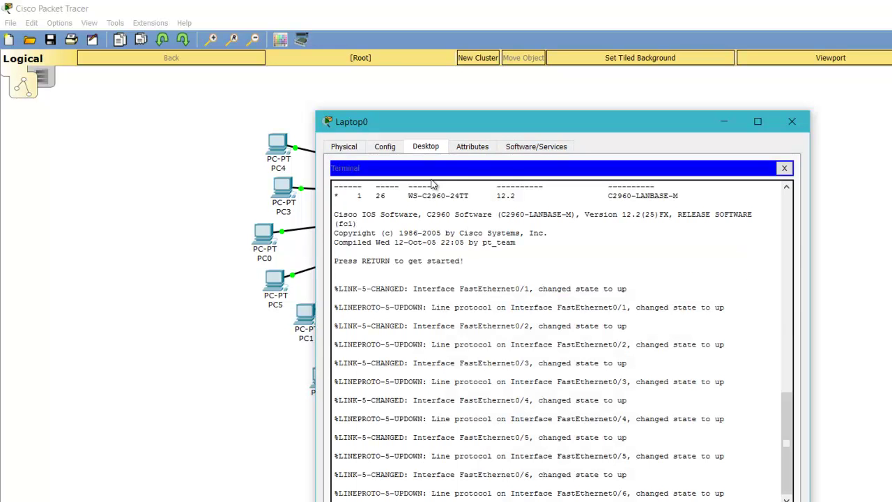
pyautogui.moveTo(469, 130); pyautogui.dragTo(629, 61)
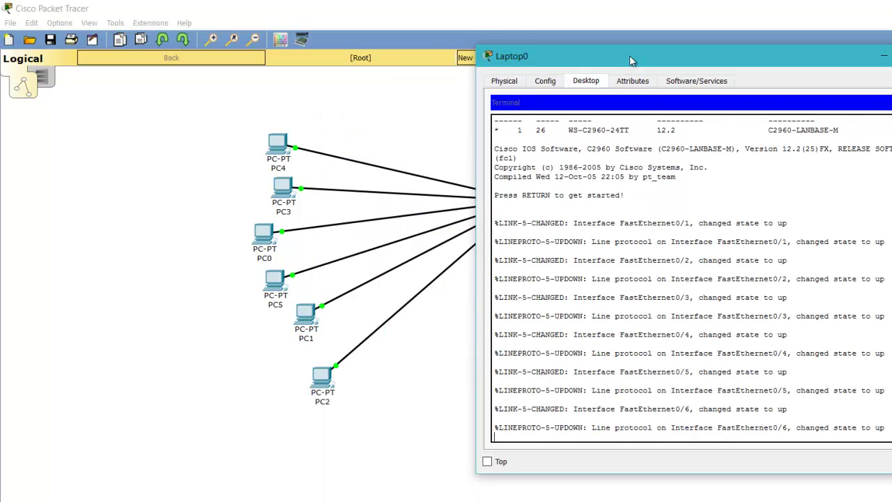
pyautogui.click(790, 306)
pyautogui.press('Return')
pyautogui.press('Return')
pyautogui.press('Return')
pyautogui.press('Return')
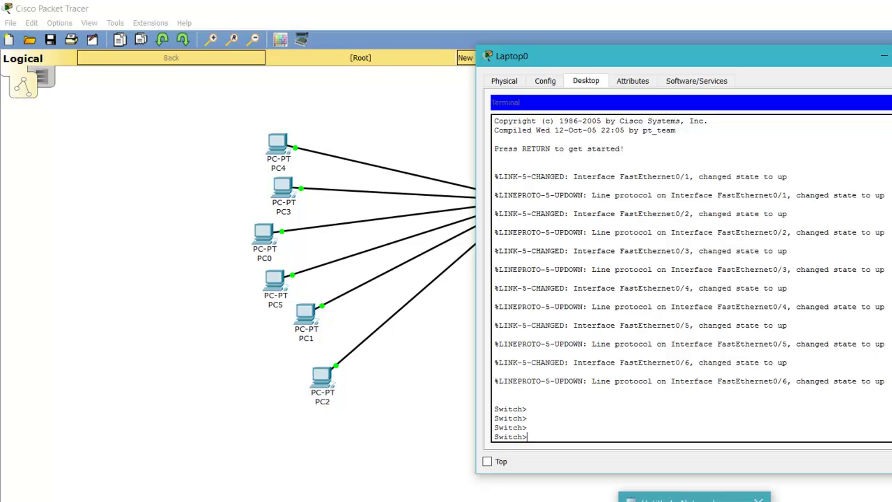
pyautogui.click(694, 497)
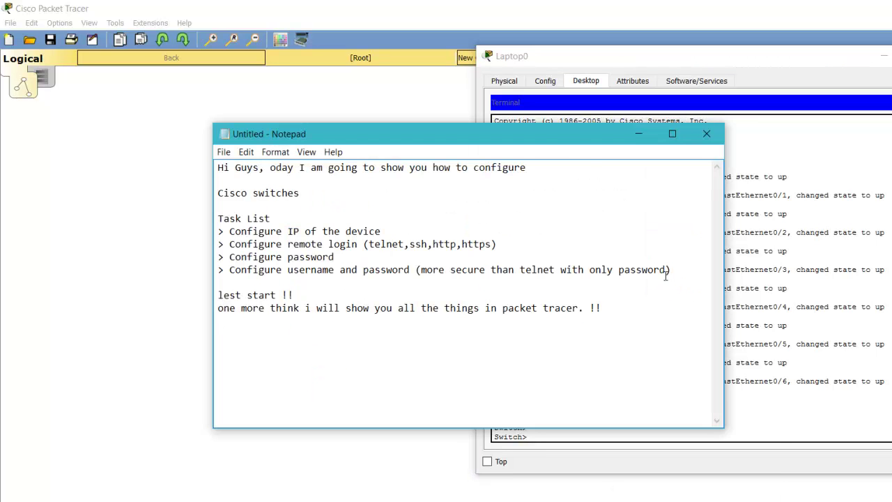
# - Arrange Notepad beside the Laptop0 window and add a separator row of = signs
pyautogui.moveTo(571, 144); pyautogui.dragTo(380, 127)
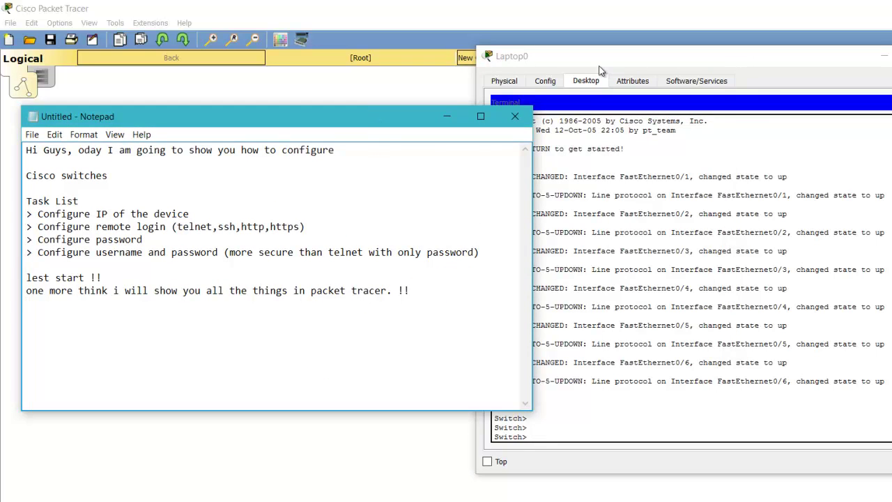
pyautogui.moveTo(598, 62); pyautogui.dragTo(657, 50)
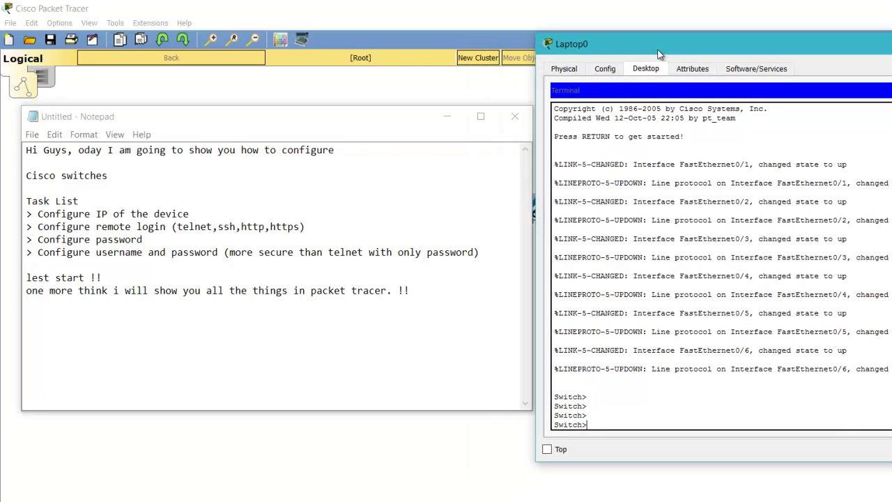
pyautogui.click(205, 351)
pyautogui.press('Return')
pyautogui.press('Return')
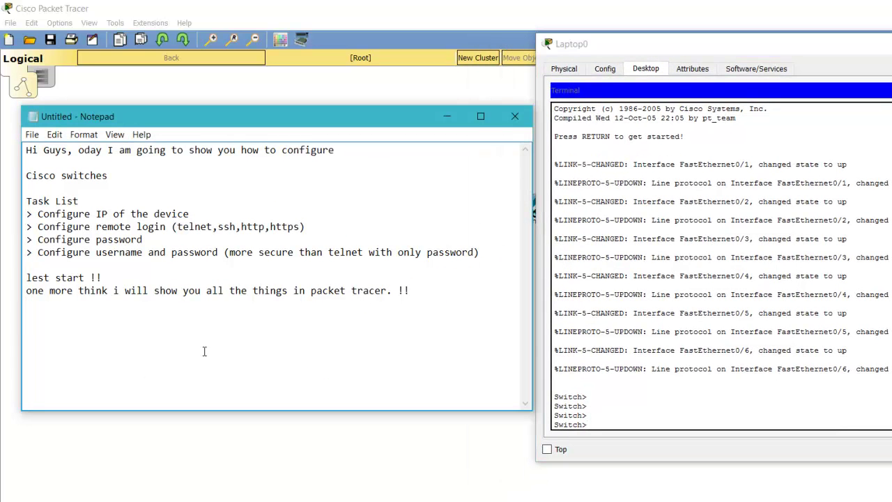
pyautogui.write('=============================================')
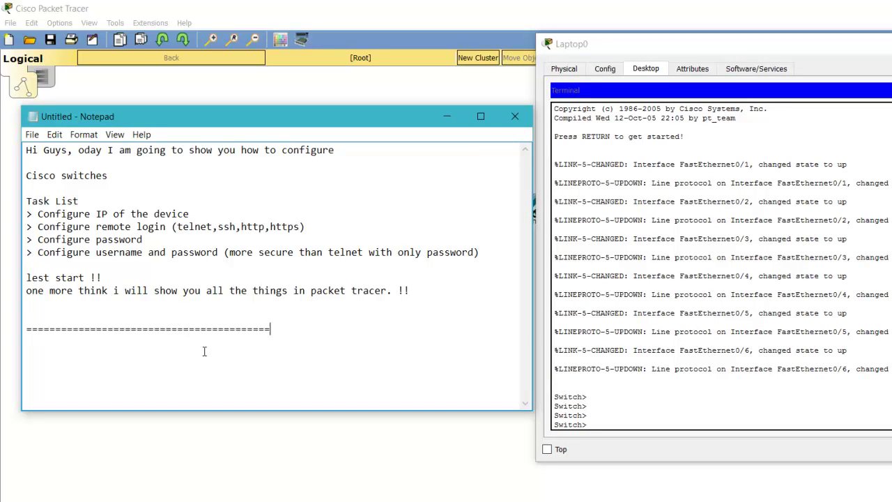
pyautogui.press('Return')
pyautogui.press('Return')
# - Write 'By default switch console comes with username mode which is known as ">" symbol.'
pyautogui.write('By default s')
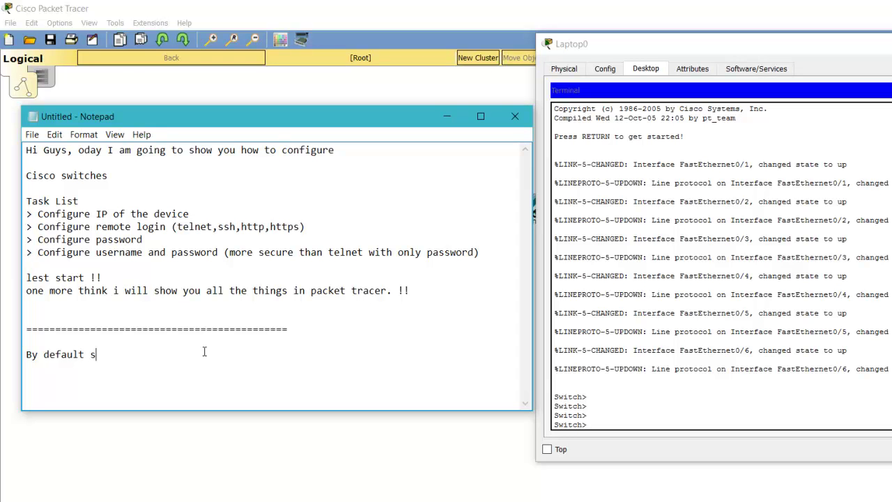
pyautogui.write('witch consi')
pyautogui.press('BackSpace')
pyautogui.write('ole comes with ')
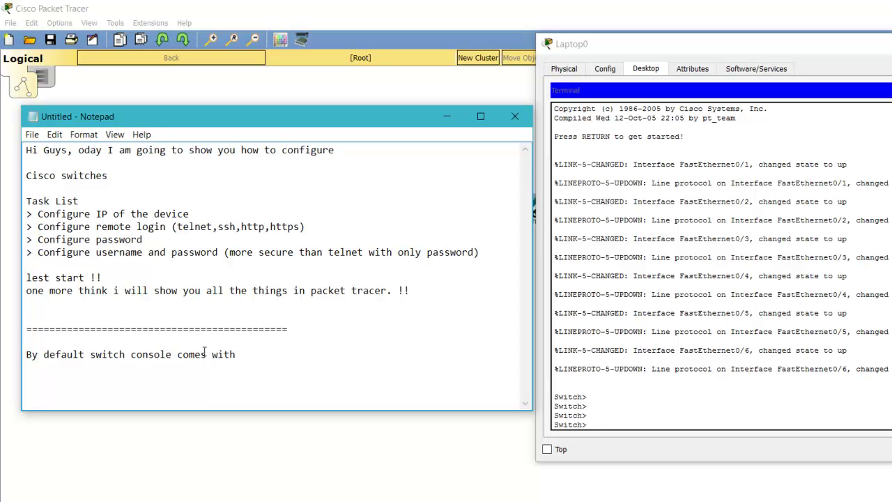
pyautogui.write('username mode')
pyautogui.press('Return')
pyautogui.press('BackSpace')
pyautogui.press('BackSpace')
pyautogui.write('which is')
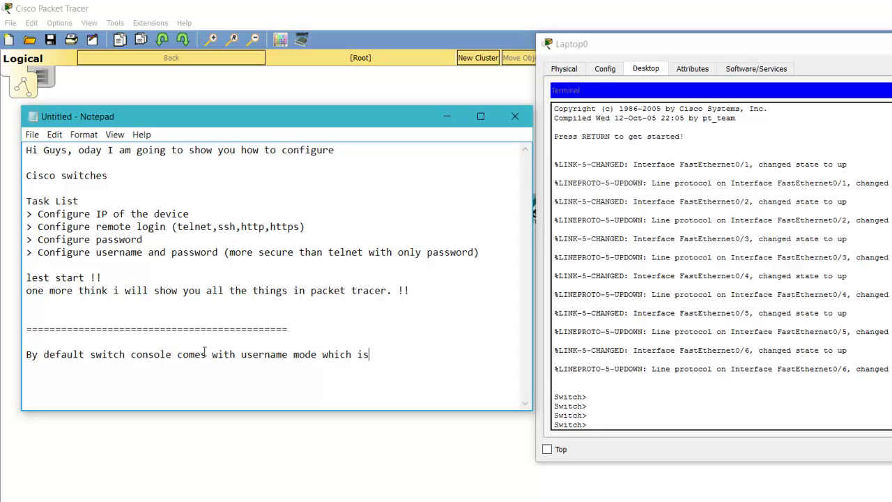
pyautogui.write(' known as >">')
pyautogui.press('BackSpace')
pyautogui.write('symbol.')
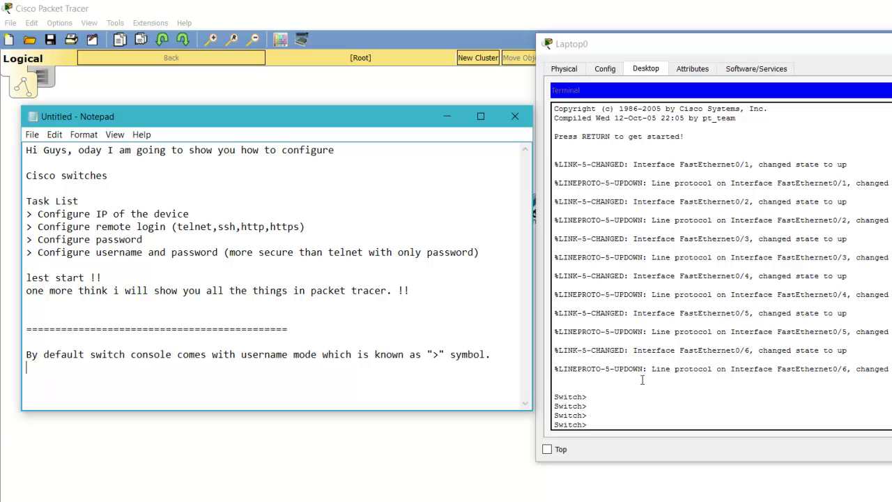
# - In the switch terminal, add fresh prompts and enter '>?' to list basic commands
pyautogui.click(695, 360)
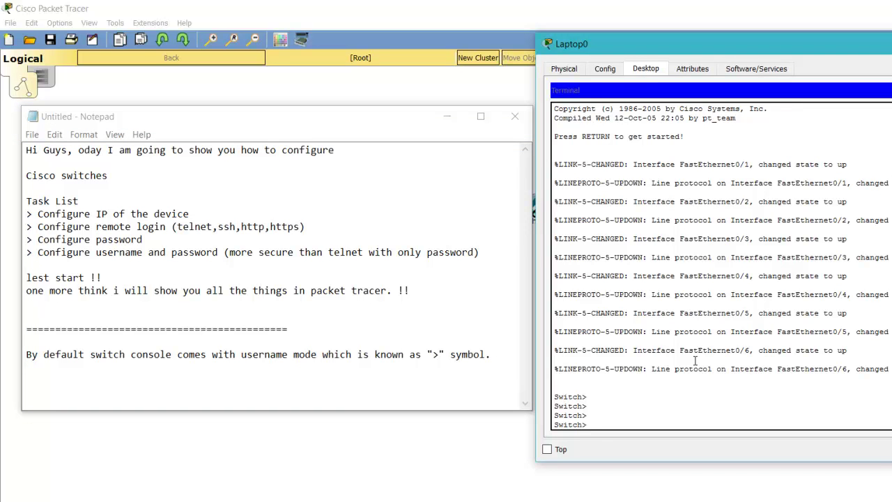
pyautogui.press('Return')
pyautogui.press('Return')
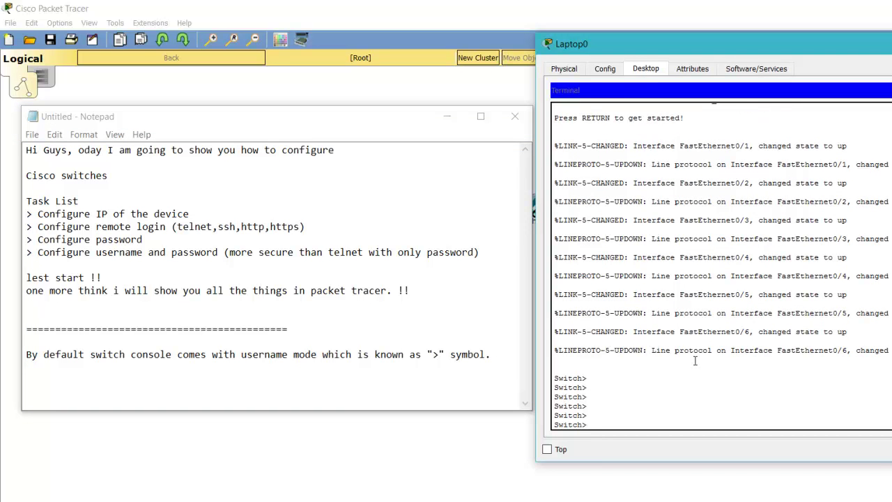
pyautogui.write('>?')
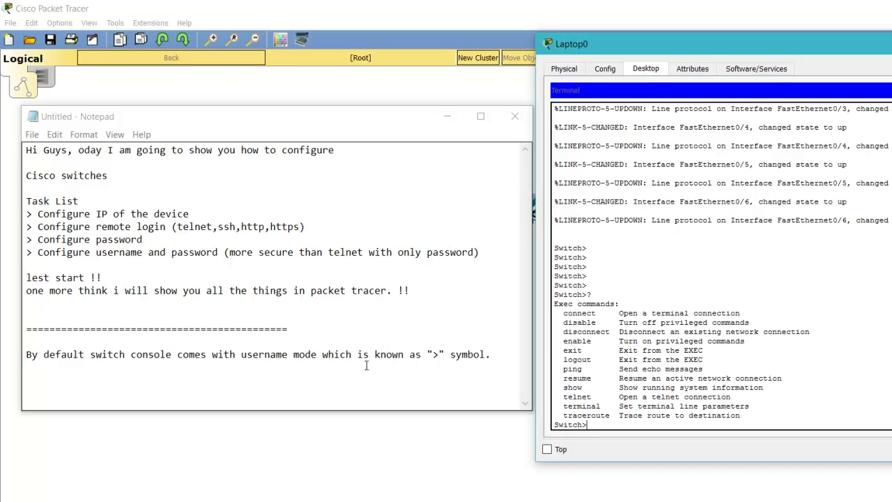
# - Add the note 'here we have some basic commands, you can see on the console as well.'
pyautogui.click(280, 396)
pyautogui.write('h')
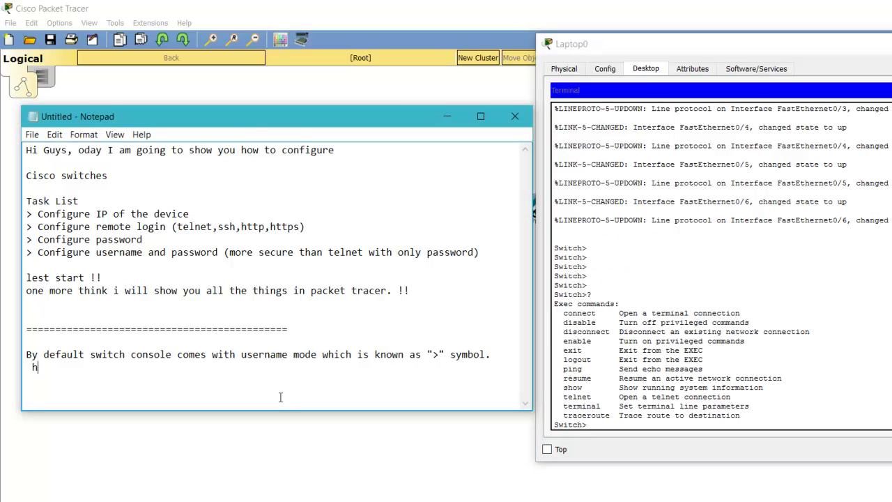
pyautogui.write('ere with')
pyautogui.press('BackSpace')
pyautogui.press('BackSpace')
pyautogui.press('BackSpace')
pyautogui.press('BackSpace')
pyautogui.write('e have some bas')
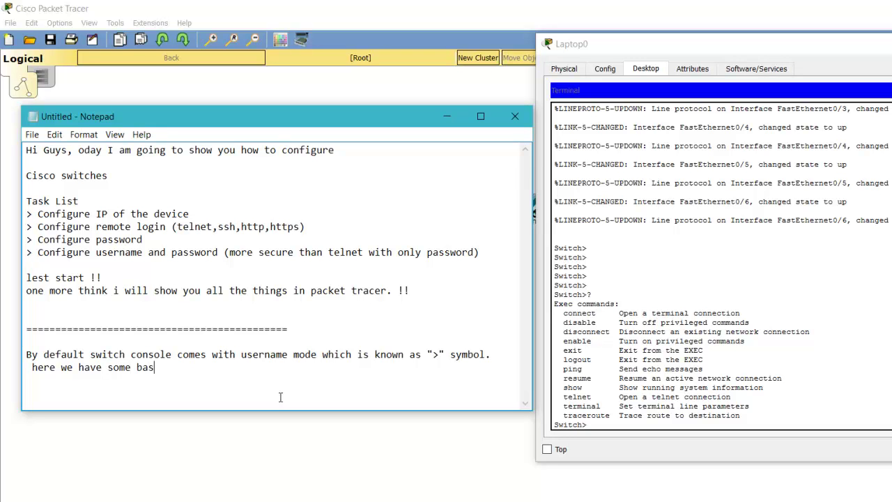
pyautogui.write('ic comm')
pyautogui.write('n')
pyautogui.write('nds')
pyautogui.write(', ')
pyautogui.write('you can se')
pyautogui.write('e on the ')
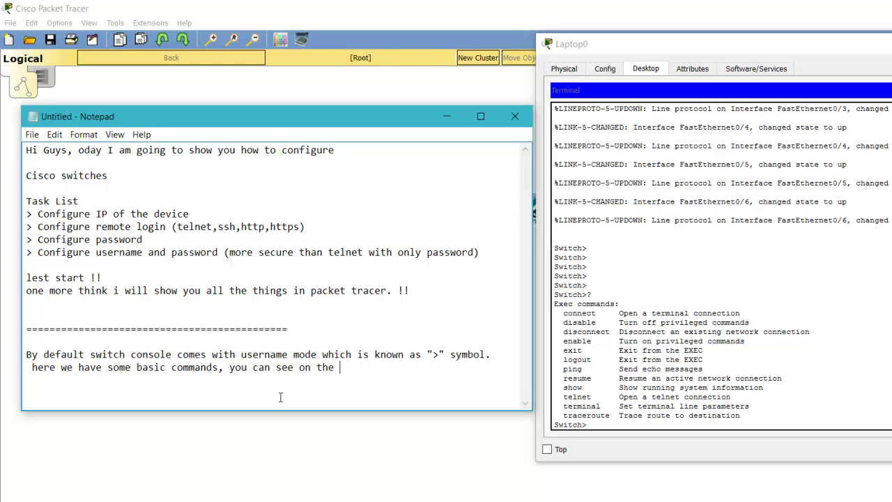
pyautogui.write('console as well.')
pyautogui.press('Return')
pyautogui.press('Return')
pyautogui.press('Return')
pyautogui.press('Return')
pyautogui.press('Return')
pyautogui.click(748, 387)
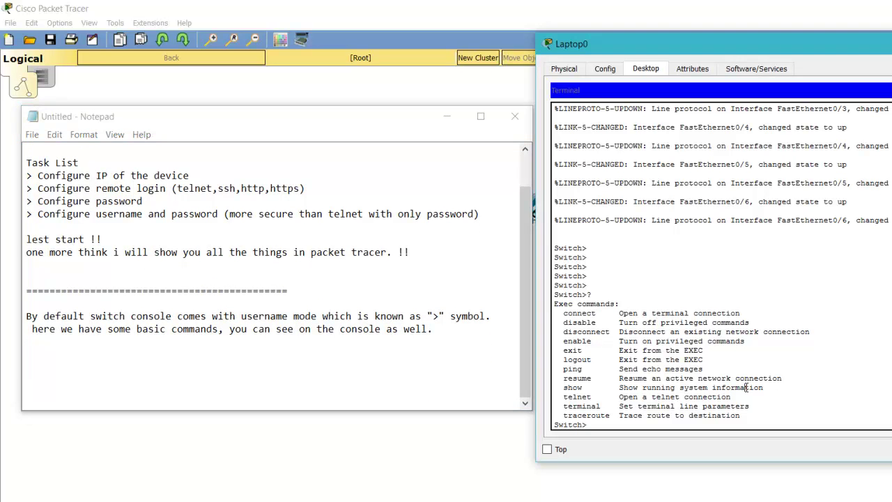
pyautogui.press('Return')
pyautogui.press('Return')
pyautogui.press('Return')
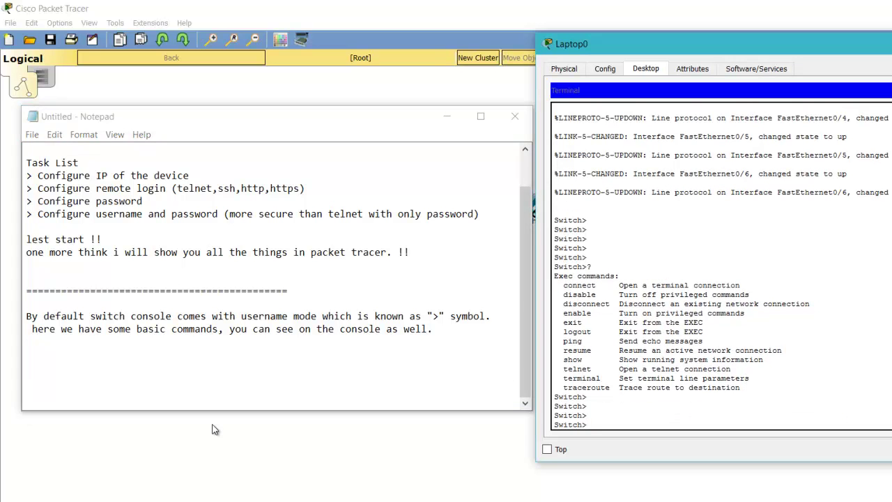
# - Type 'and the cisco devices having three mode of access.' in the notes
pyautogui.click(245, 385)
pyautogui.press('Up')
pyautogui.press('Up')
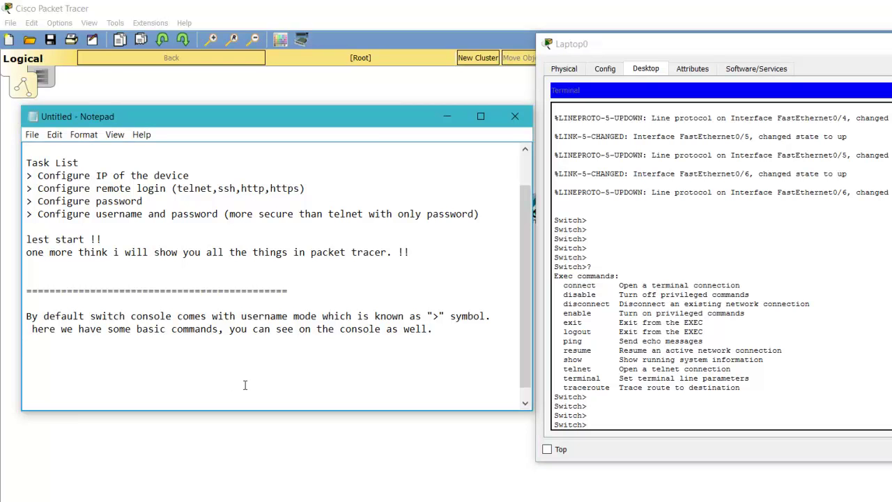
pyautogui.write('and')
pyautogui.write(' the ')
pyautogui.write('cisco d')
pyautogui.write('evic')
pyautogui.press('BackSpace')
pyautogui.press('BackSpace')
pyautogui.press('BackSpace')
pyautogui.press('BackSpace')
pyautogui.press('BackSpace')
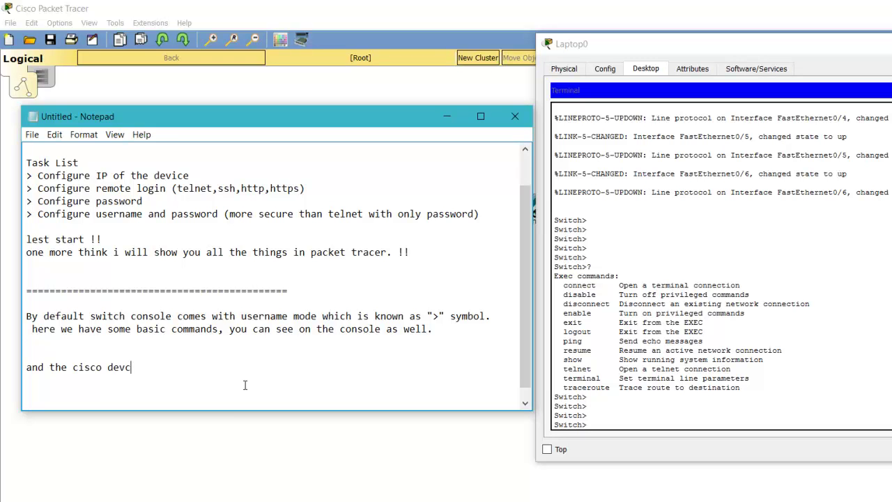
pyautogui.write('devices having three ')
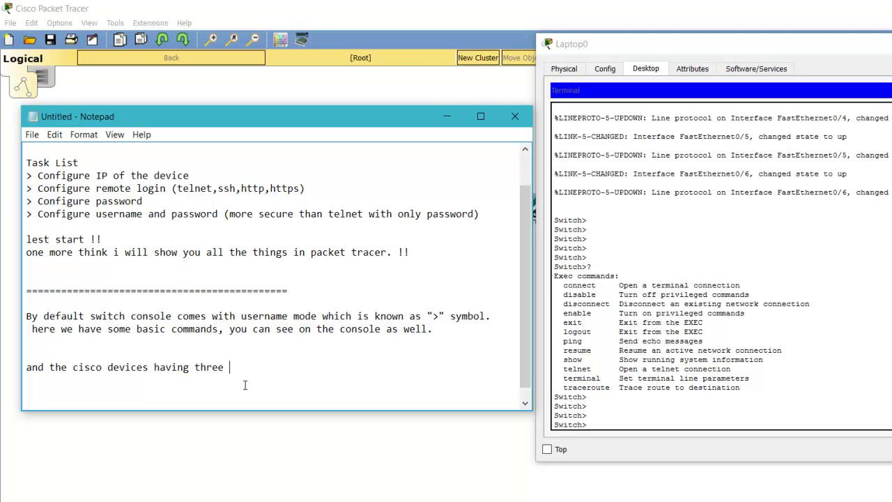
pyautogui.write('mode of access.')
# - List '1> usermode : >', '2> enable mode or privilege mode: #', '3> config mode or global config mode: configure#'
pyautogui.press('Return')
pyautogui.press('Return')
pyautogui.write('1> ')
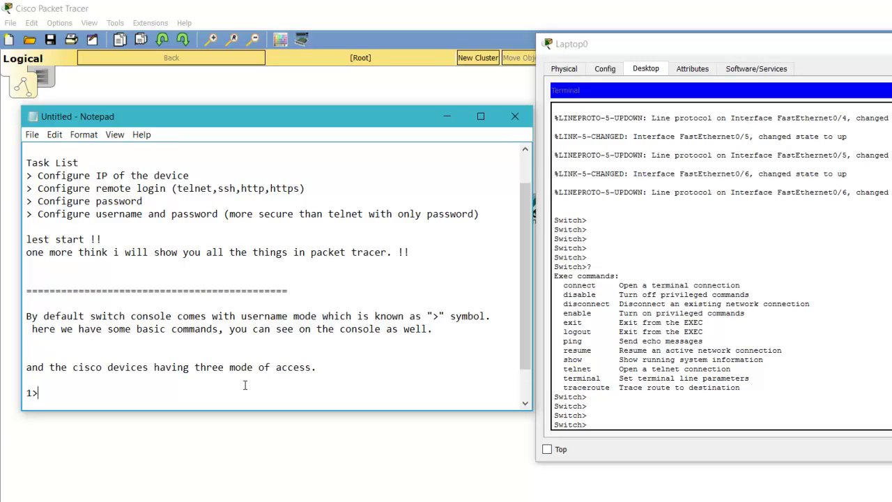
pyautogui.write('usermode : >')
pyautogui.press('Return')
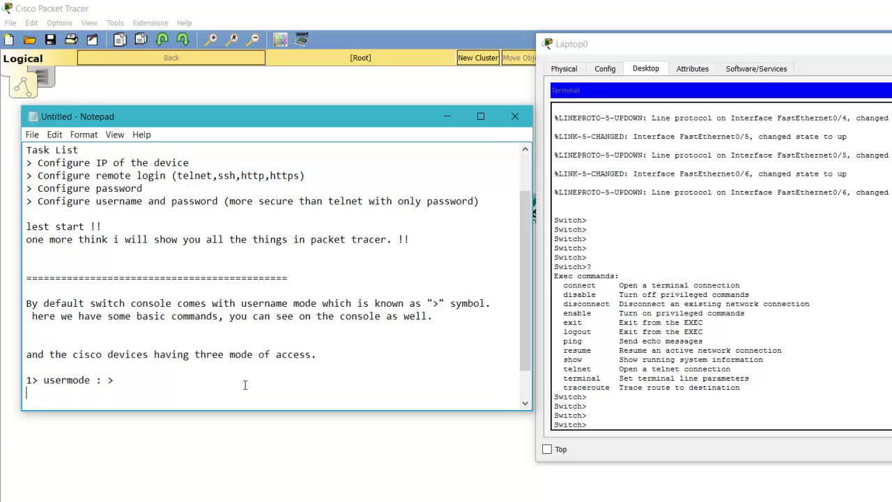
pyautogui.write('2> enable mode or privilege mode')
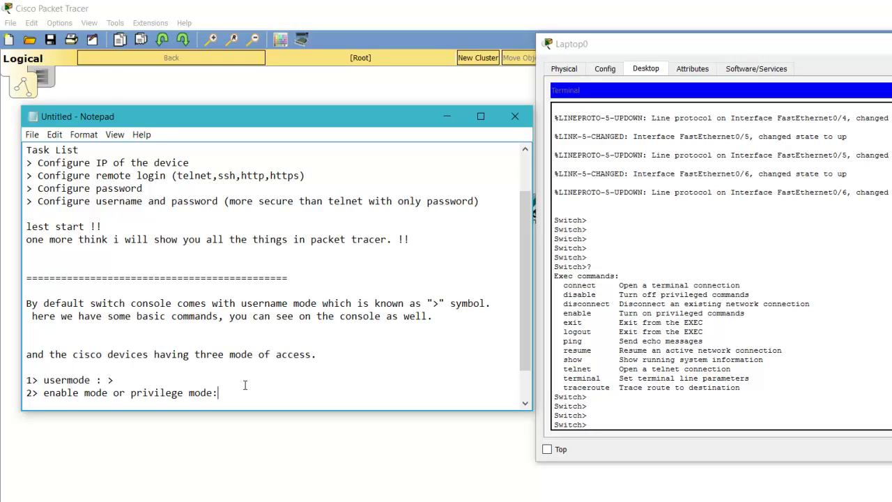
pyautogui.write(': #')
pyautogui.press('Return')
pyautogui.write('>')
pyautogui.press('BackSpace')
pyautogui.write('3>')
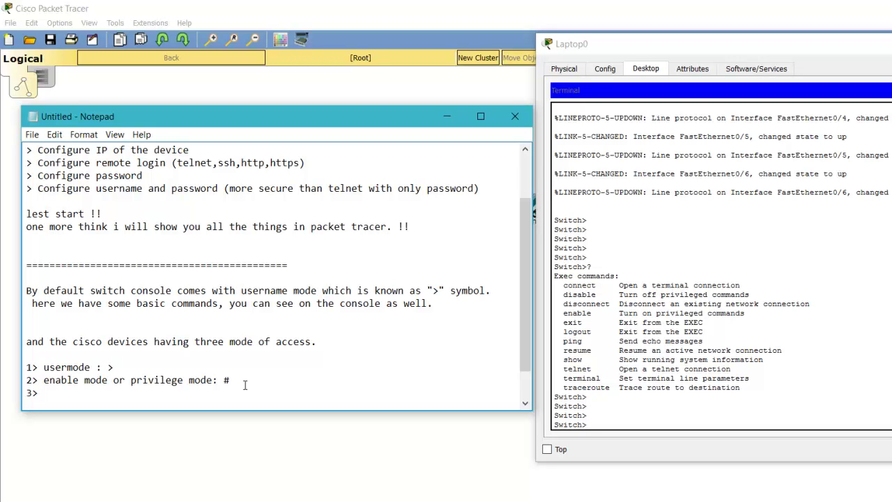
pyautogui.write('config mode or ')
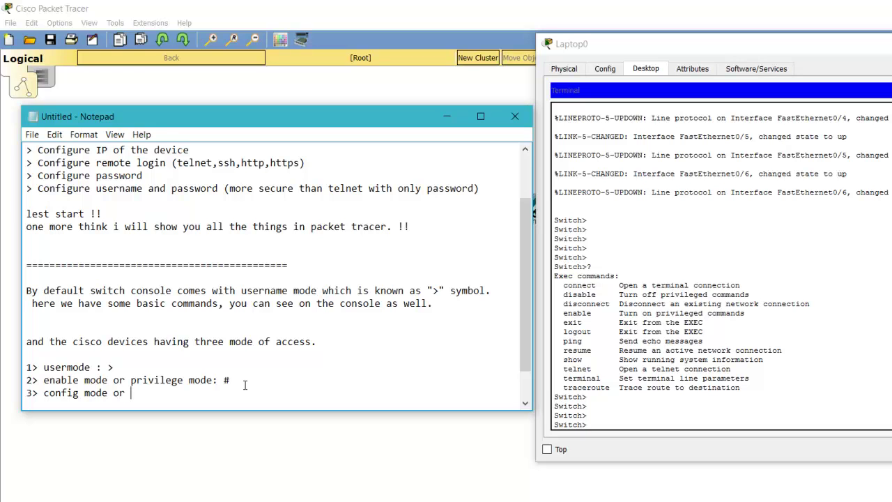
pyautogui.write('global con')
pyautogui.write('fig')
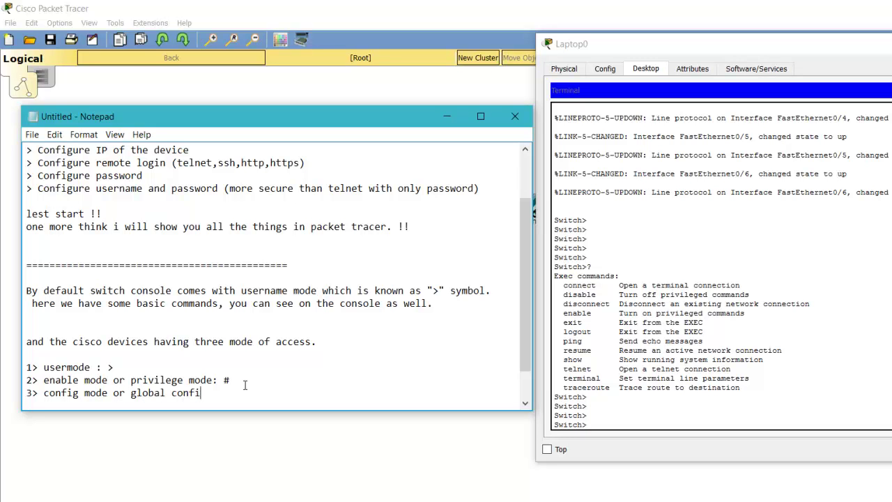
pyautogui.write(' mode: configure#')
# - Add the line 'i will show you in the video' below the mode list
pyautogui.press('Return')
pyautogui.press('Return')
pyautogui.write('i whill')
pyautogui.press('BackSpace')
pyautogui.press('BackSpace')
pyautogui.press('BackSpace')
pyautogui.press('BackSpace')
pyautogui.press('BackSpace')
pyautogui.press('BackSpace')
pyautogui.press('BackSpace')
pyautogui.press('BackSpace')
pyautogui.press('BackSpace')
pyautogui.press('Return')
pyautogui.write('i will ')
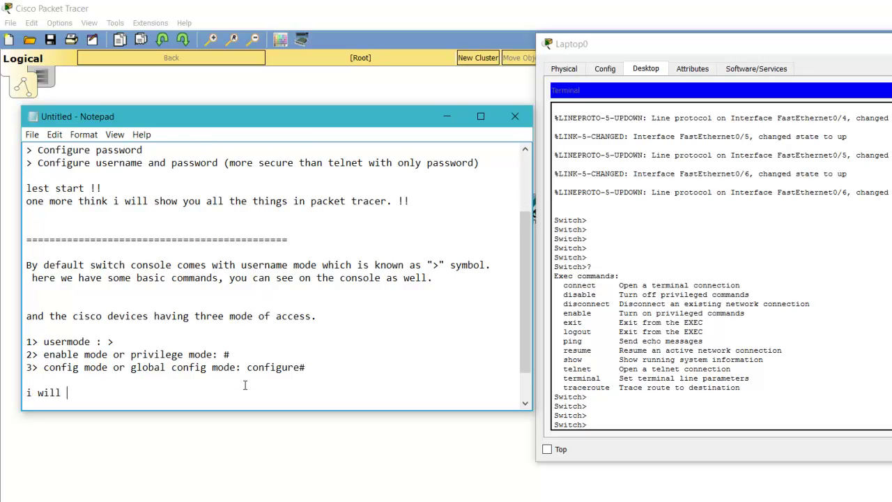
pyautogui.write('show you in the video')
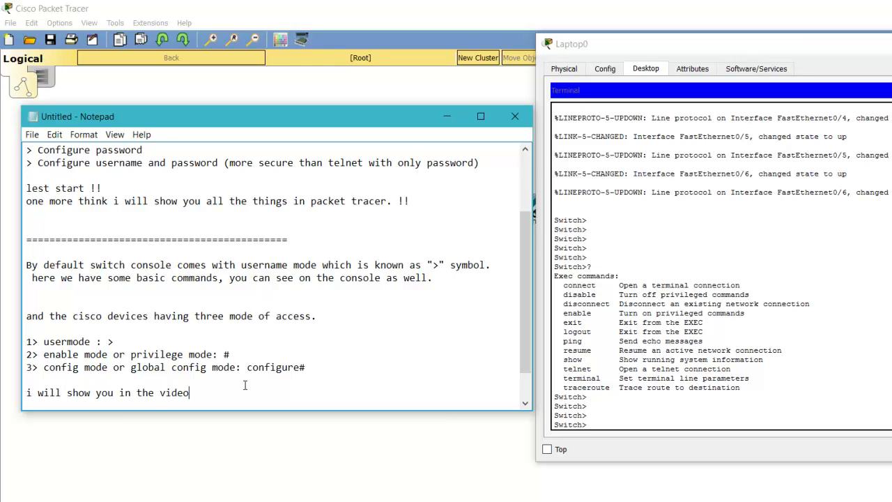
# - Label the switch's Switch> prompt with the text 'this is user mode'
pyautogui.press('Return')
pyautogui.press('Return')
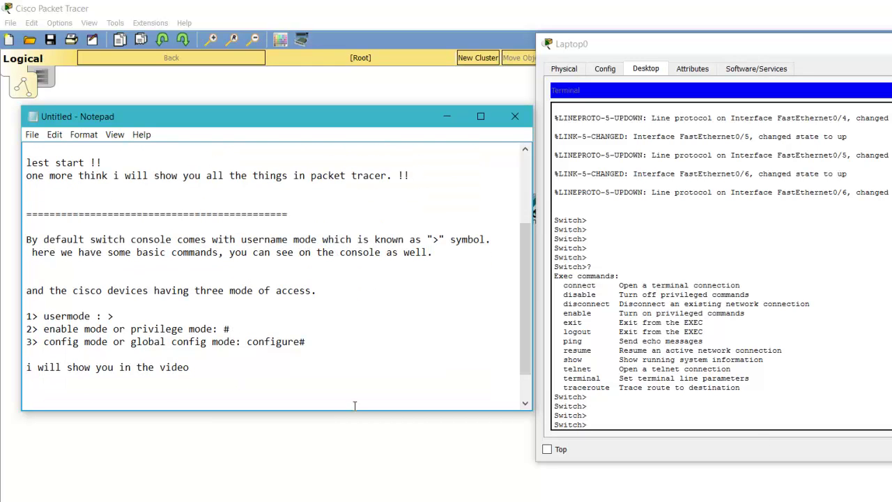
pyautogui.click(839, 419)
pyautogui.press('Return')
pyautogui.press('Return')
# - Autocomplete 'ena' into enable at Switch> and highlight the enable entry
pyautogui.press('Return')
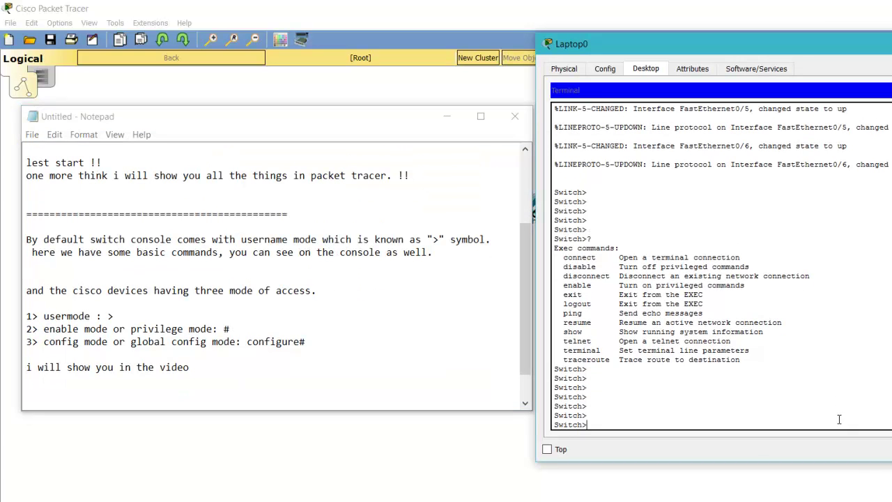
pyautogui.write('this')
pyautogui.write(' is ')
pyautogui.write('username')
pyautogui.press('BackSpace')
pyautogui.press('BackSpace')
pyautogui.press('BackSpace')
pyautogui.write('mode')
pyautogui.press('Return')
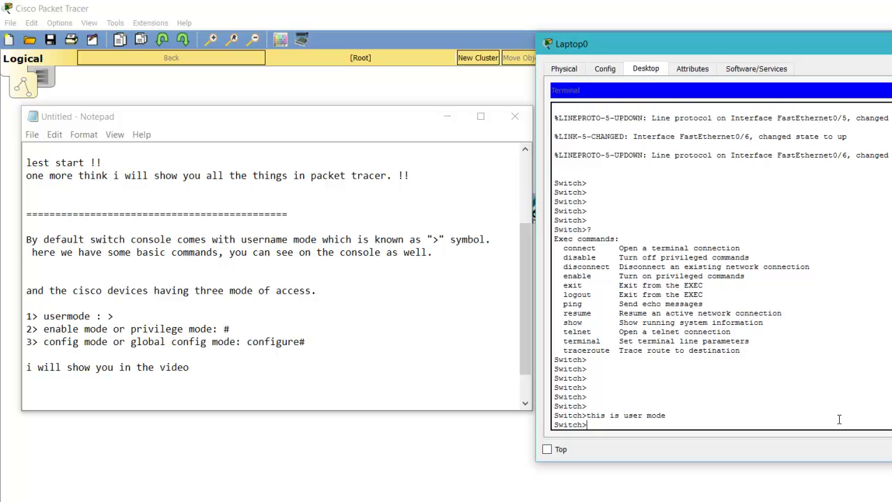
pyautogui.write('ena')
pyautogui.press('Tab')
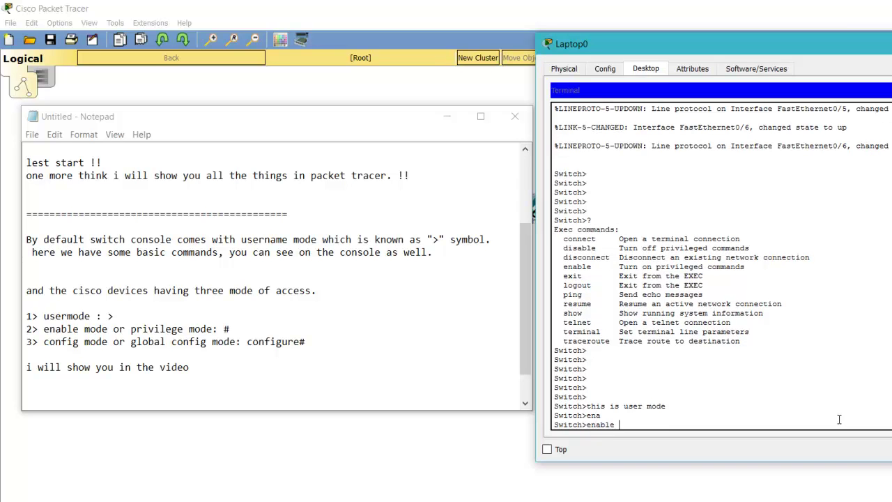
pyautogui.click(402, 398)
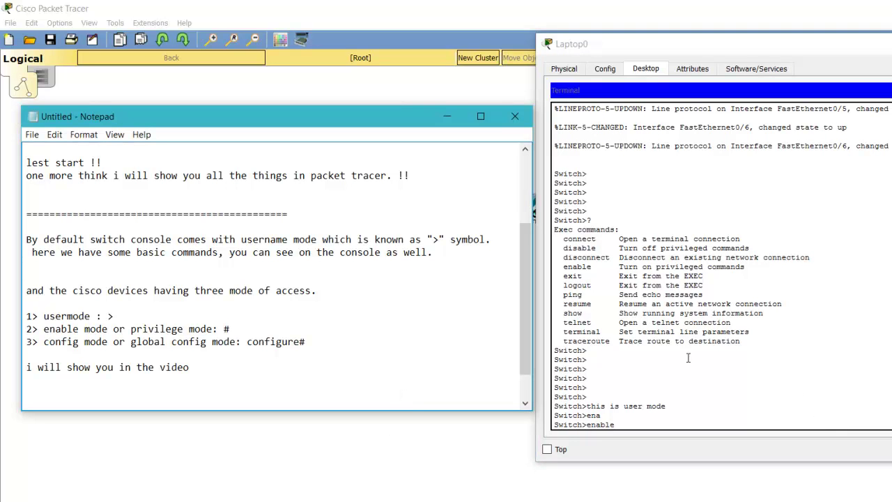
pyautogui.click(565, 267)
pyautogui.moveTo(565, 267); pyautogui.dragTo(600, 267)
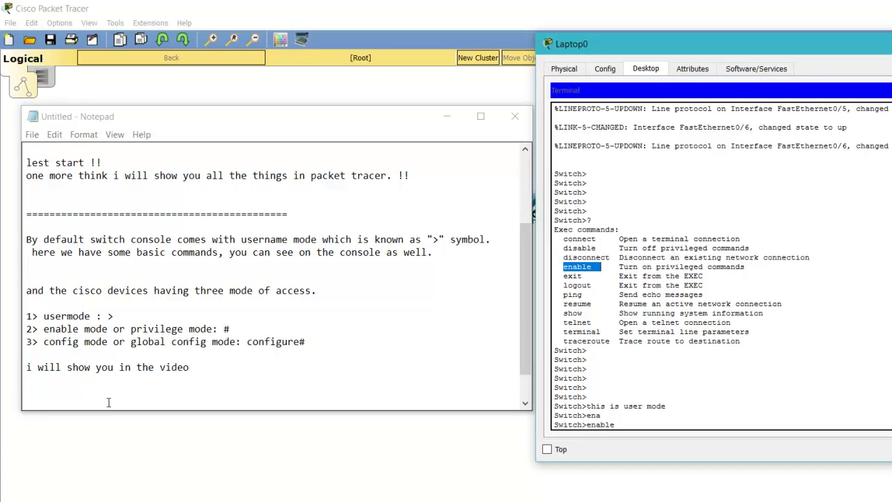
# - Write 'One more thing is that, we can use tab to complete the command' then 'just we have done'
pyautogui.click(214, 377)
pyautogui.press('Return')
pyautogui.write('en')
pyautogui.press('BackSpace')
pyautogui.press('BackSpace')
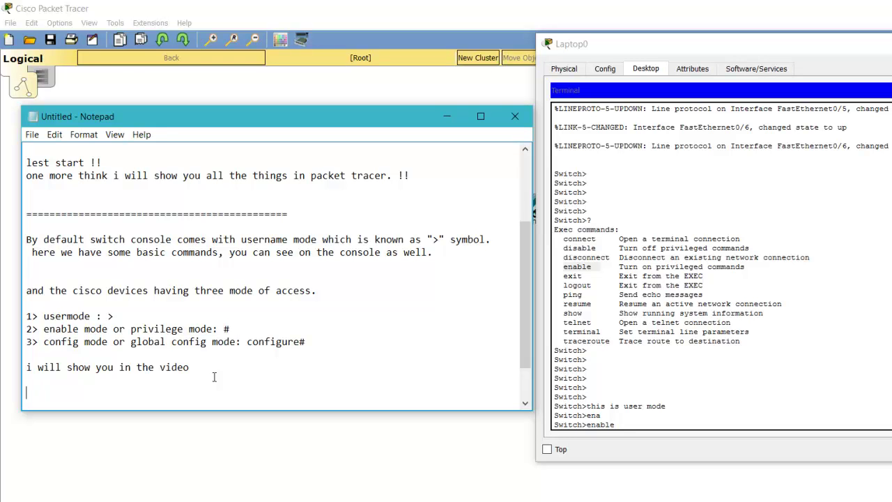
pyautogui.write('One more thi')
pyautogui.write('n')
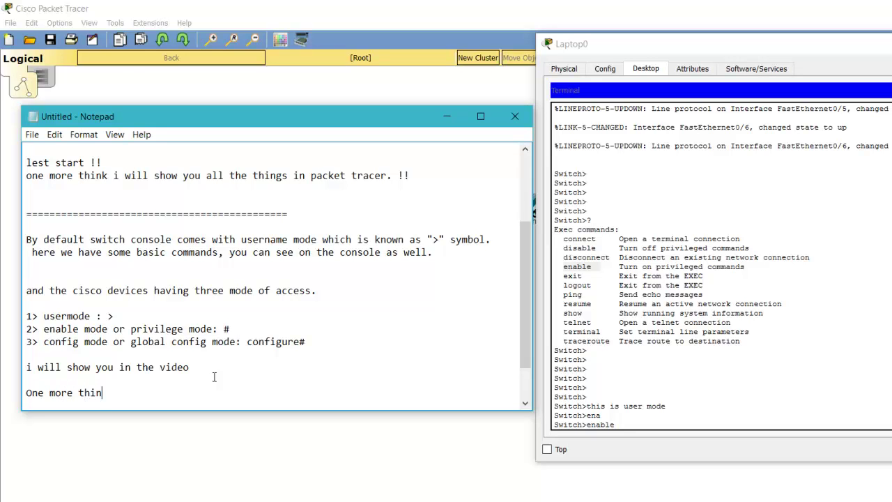
pyautogui.write('g is that i')
pyautogui.press('BackSpace')
pyautogui.press('BackSpace')
pyautogui.write(', we can use tab to complete')
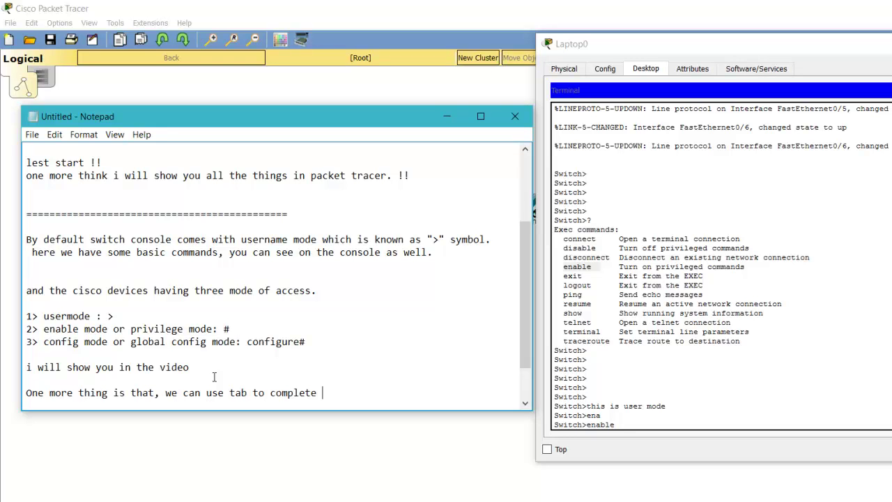
pyautogui.write(' the command,')
pyautogui.press('Return')
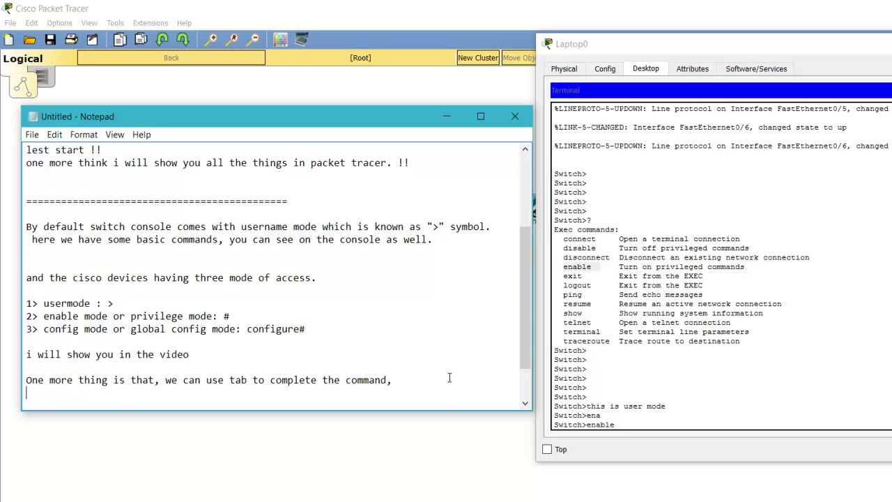
pyautogui.write('just we have done')
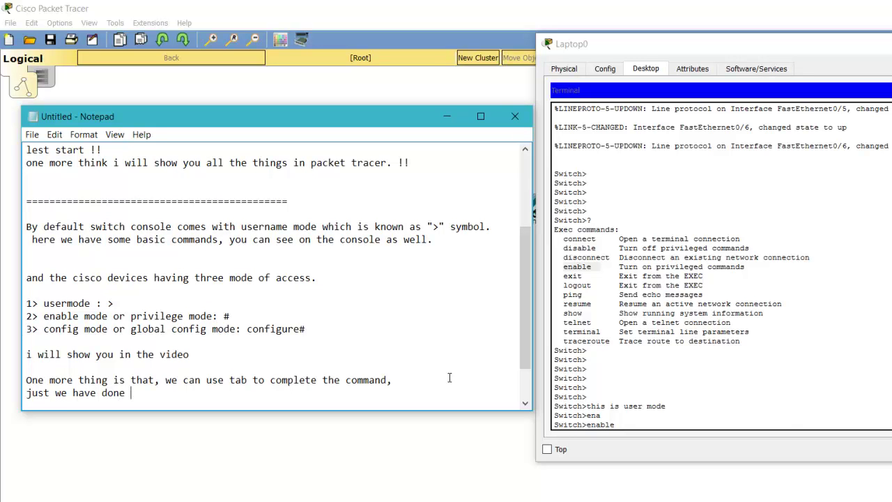
# - Run enable (ena plus Tab) so the switch prompt becomes Switch#
pyautogui.click(844, 422)
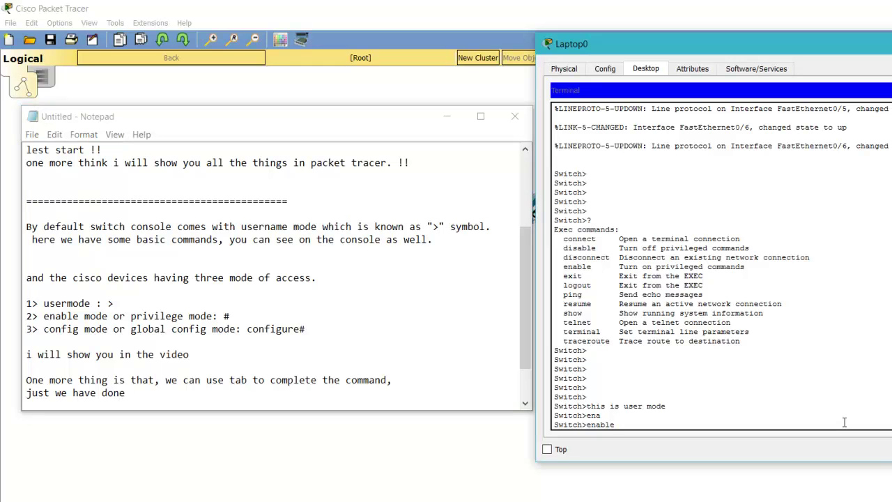
pyautogui.press('BackSpace')
pyautogui.press('BackSpace')
pyautogui.press('BackSpace')
pyautogui.press('BackSpace')
pyautogui.press('BackSpace')
pyautogui.press('BackSpace')
pyautogui.write('ena')
pyautogui.press('Tab')
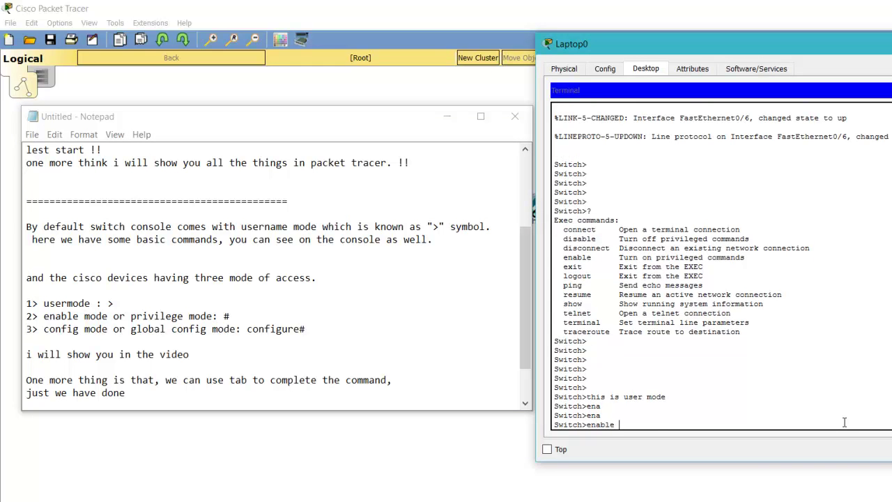
pyautogui.press('Return')
pyautogui.press('Return')
pyautogui.press('Return')
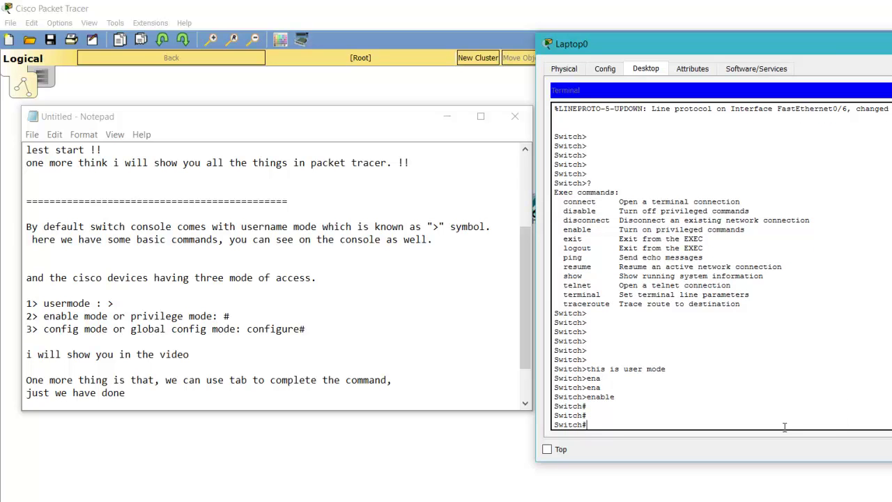
# - Label the Switch# prompt with the text 'this is enable mode'
pyautogui.press('Return')
pyautogui.press('Return')
pyautogui.write('thi')
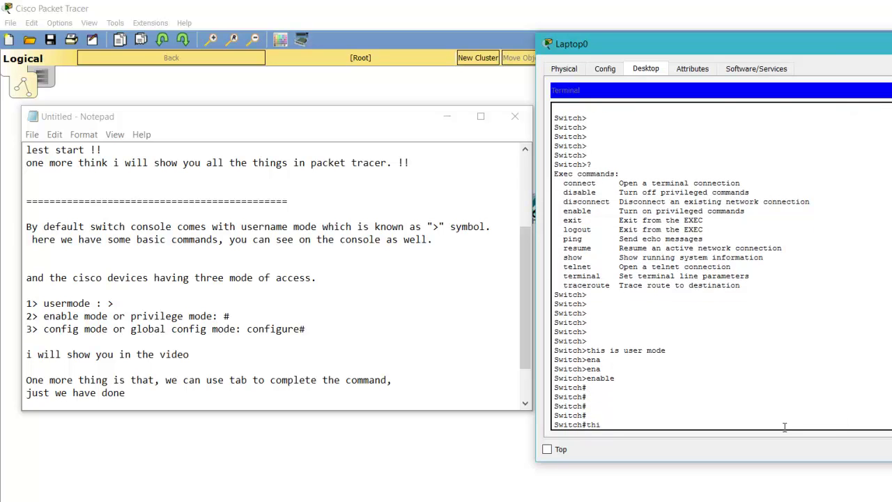
pyautogui.write('s is enable mode')
pyautogui.press('Return')
pyautogui.press('Return')
pyautogui.press('Return')
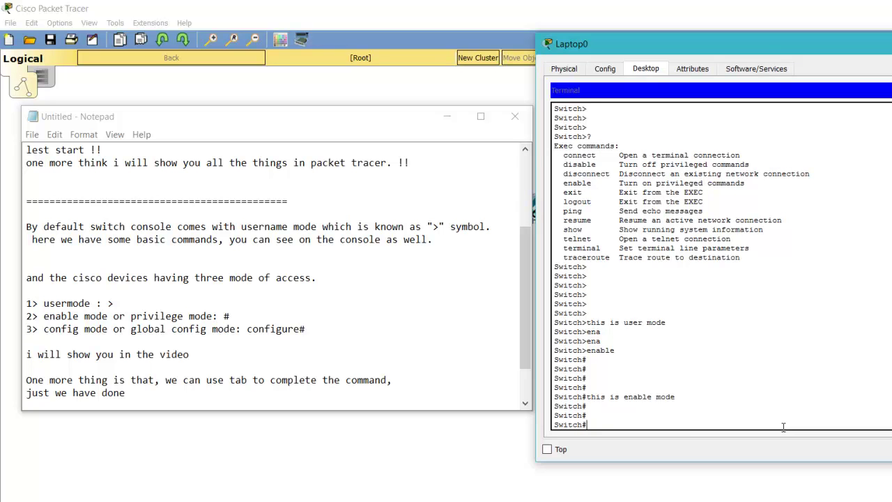
# - Add 'and enable mode having more command to configure the devices.' to the notes
pyautogui.click(438, 398)
pyautogui.press('Return')
pyautogui.press('Return')
pyautogui.press('Return')
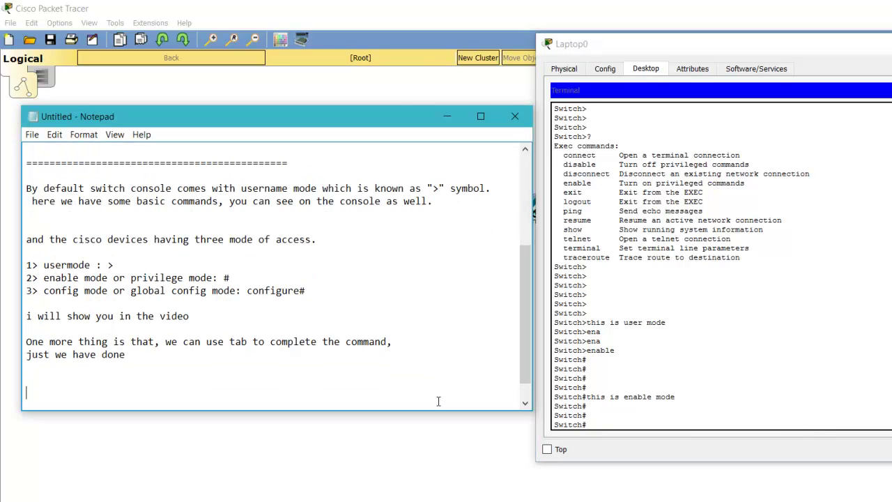
pyautogui.write('and enable mo')
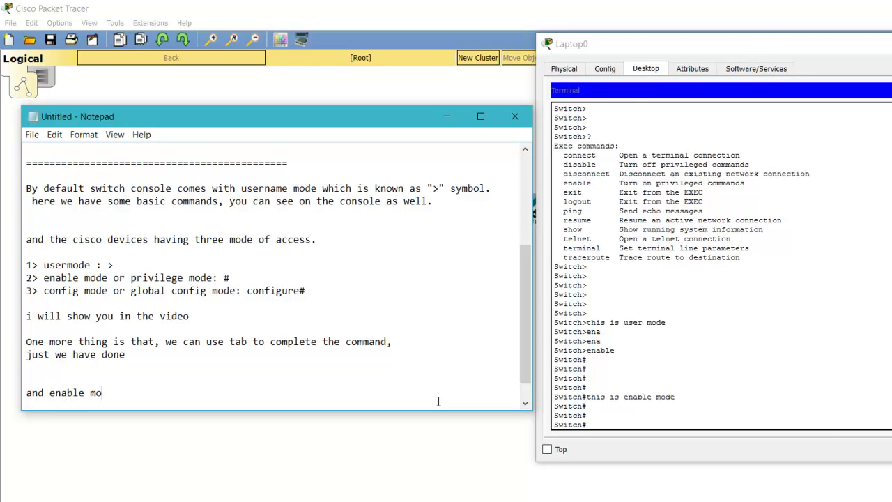
pyautogui.write('de having more command to')
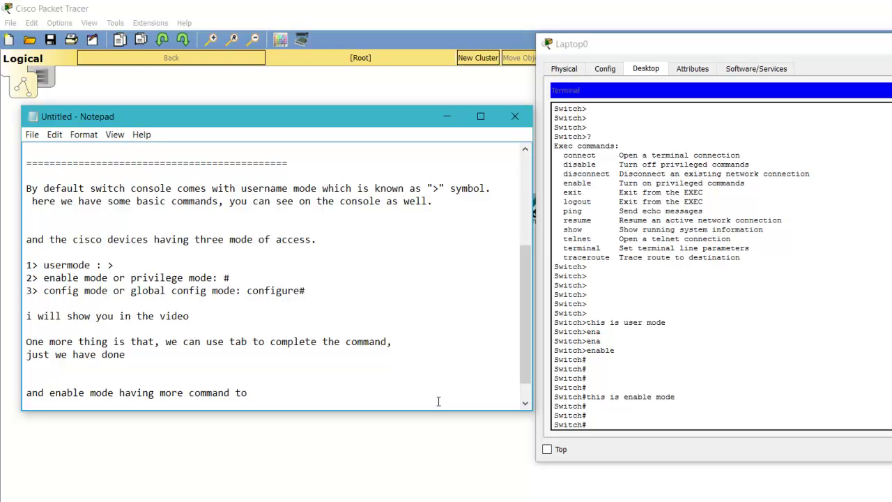
pyautogui.write(' configure the de')
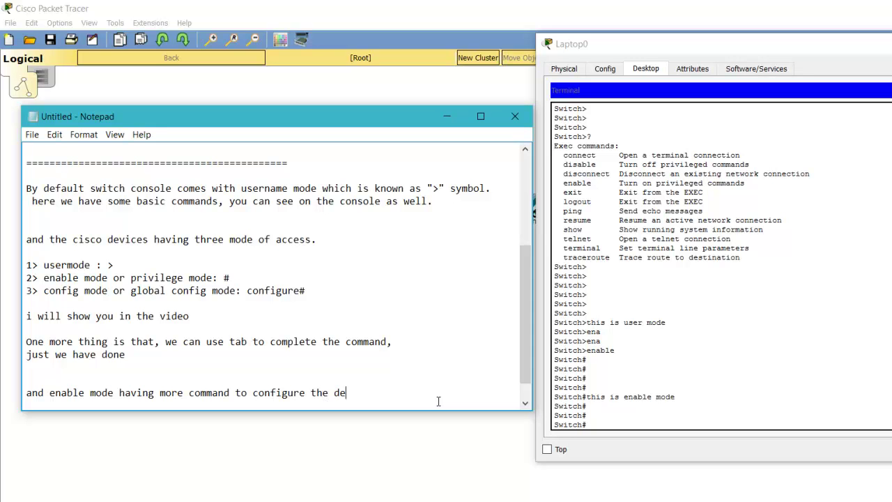
pyautogui.write('vices.')
pyautogui.press('Return')
pyautogui.press('Return')
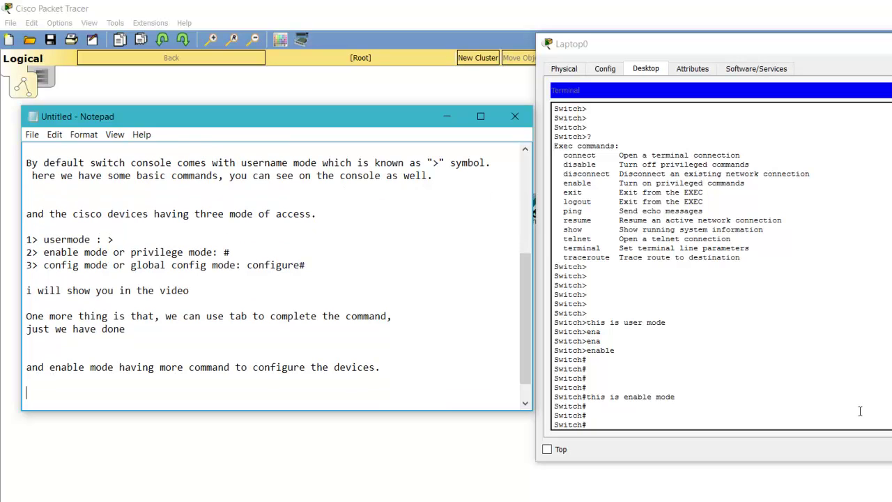
pyautogui.click(860, 411)
pyautogui.press('Return')
pyautogui.press('Return')
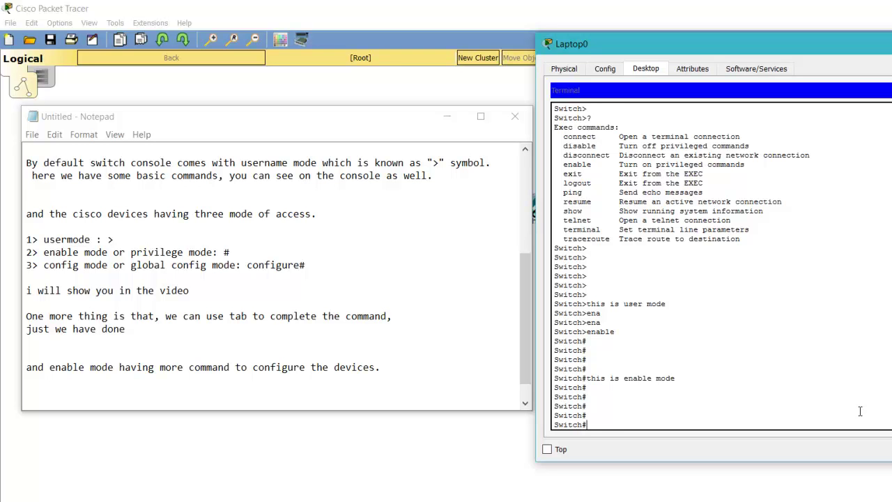
# - List the switch's Exec commands with ? and note 'Question mark (?) will show us the complete command list'
pyautogui.write('?')
pyautogui.press('space')
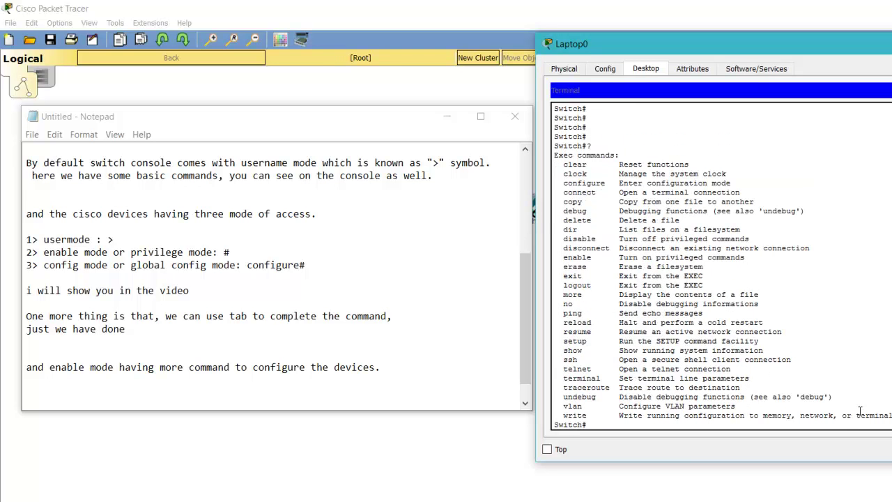
pyautogui.click(382, 388)
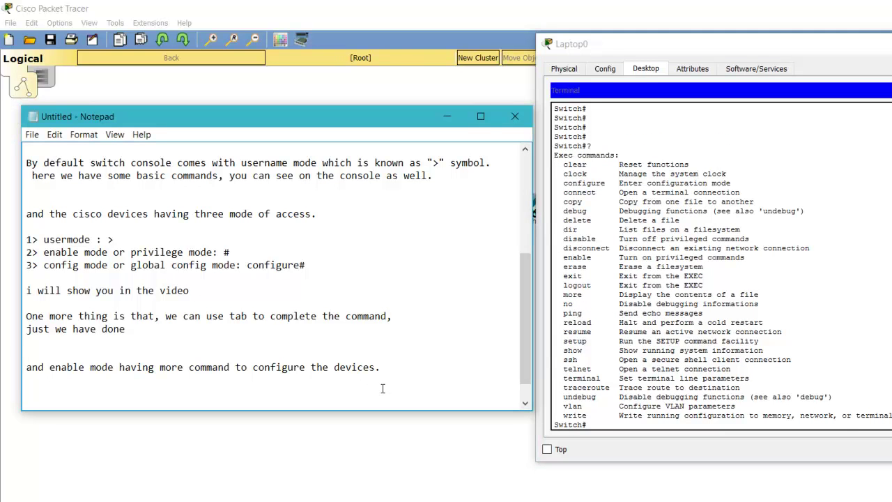
pyautogui.press('Return')
pyautogui.write('con')
pyautogui.press('BackSpace')
pyautogui.press('BackSpace')
pyautogui.press('BackSpace')
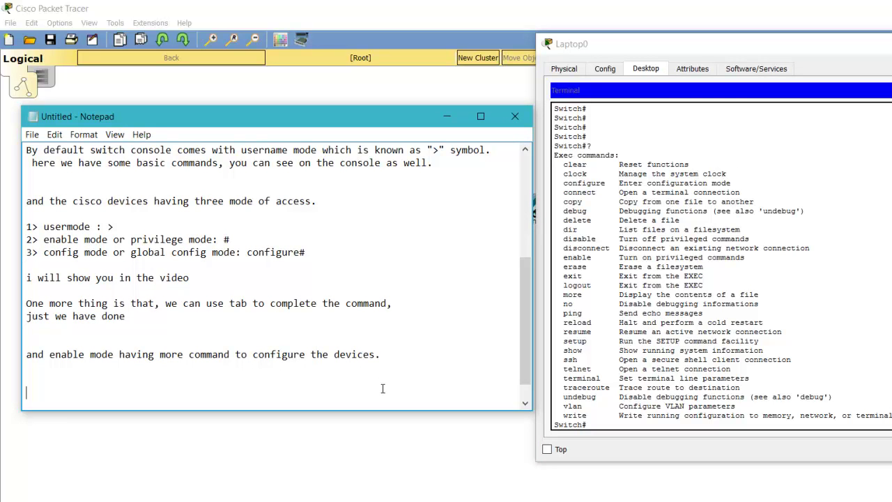
pyautogui.write('Question mark ')
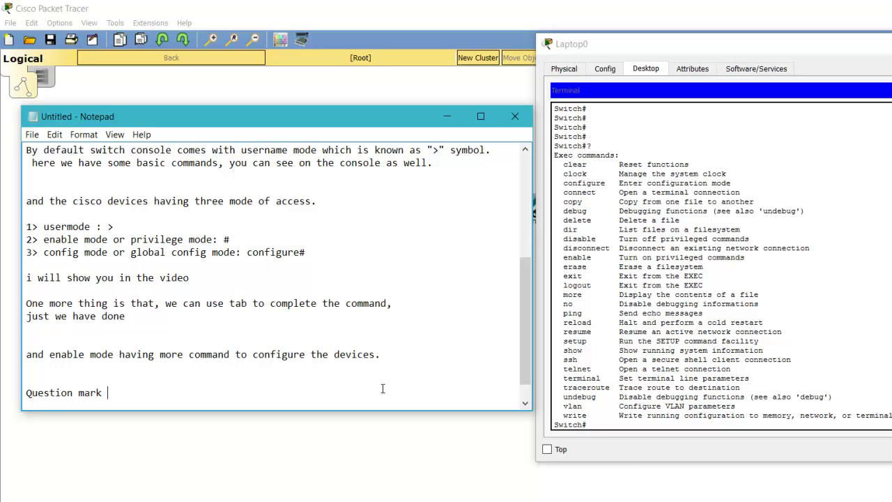
pyautogui.write('(?) will show us t')
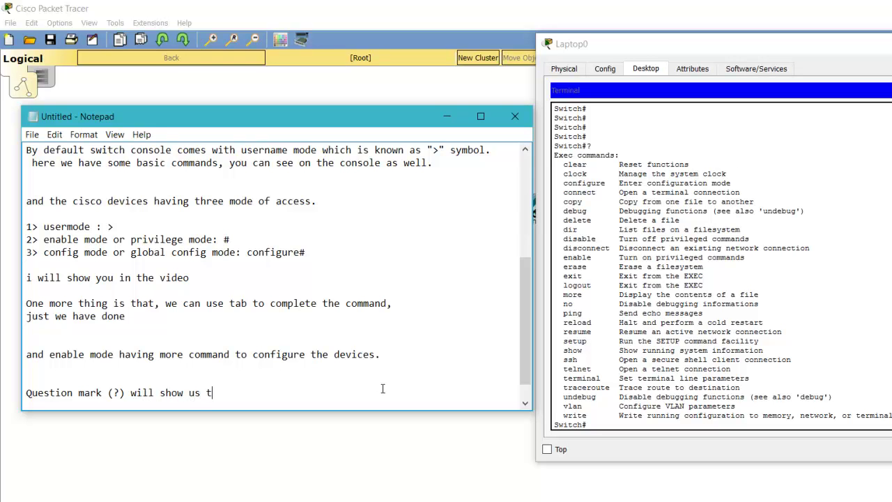
pyautogui.write('he complete command list')
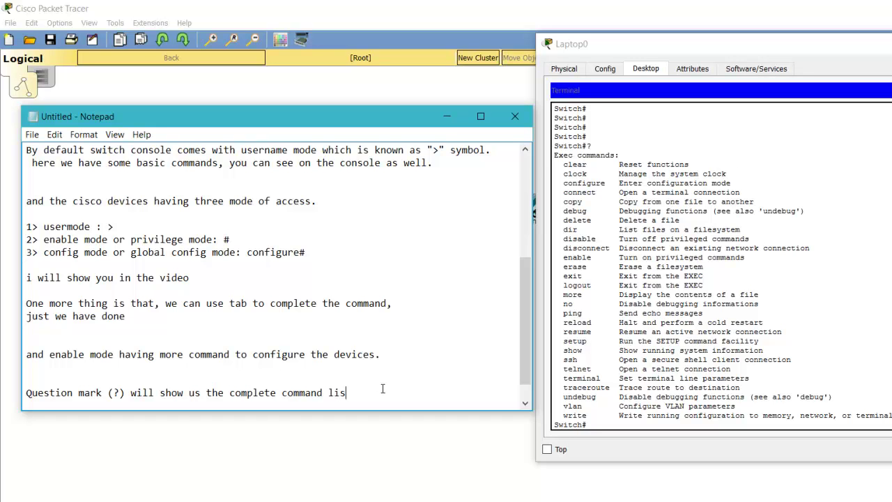
pyautogui.press('Return')
pyautogui.press('Return')
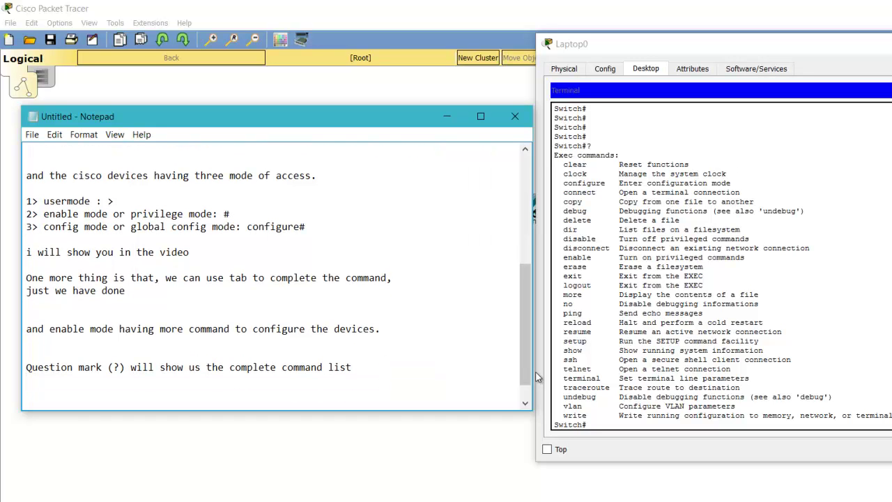
# - Show the switch's configure command options using 'conf', Tab and '?'
pyautogui.click(843, 357)
pyautogui.write('conf')
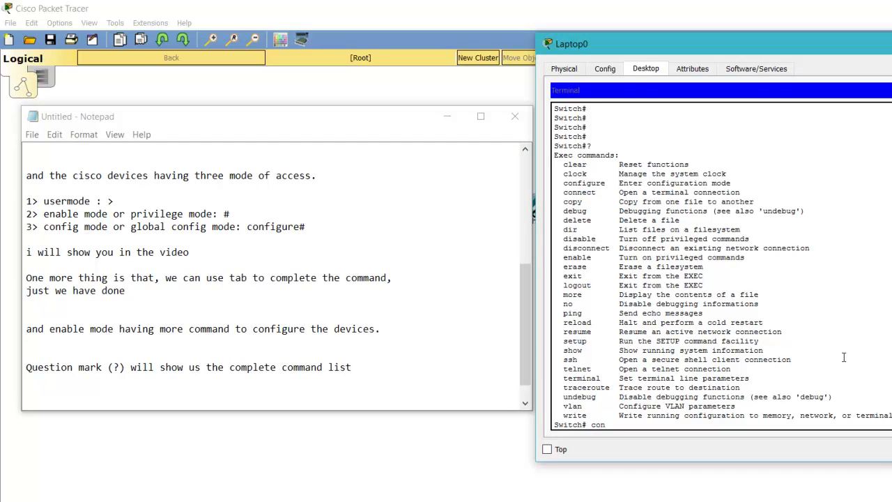
pyautogui.press('Tab')
pyautogui.write('?')
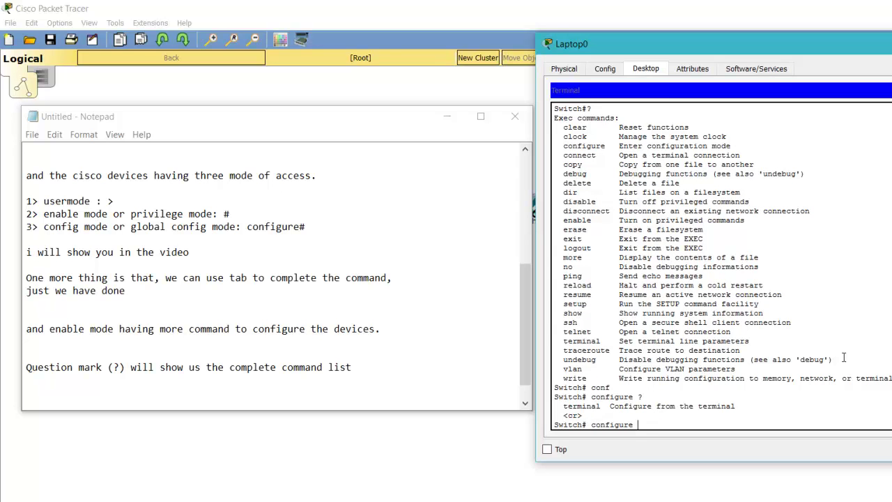
# - Note that the configure terminal command is used here to configure the devices
pyautogui.click(346, 389)
pyautogui.press('Return')
pyautogui.write('now we are u')
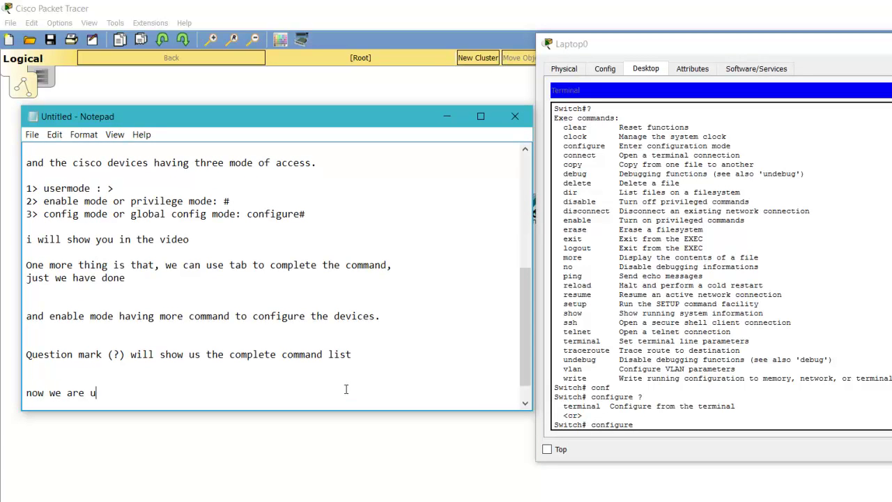
pyautogui.write('sing the configur')
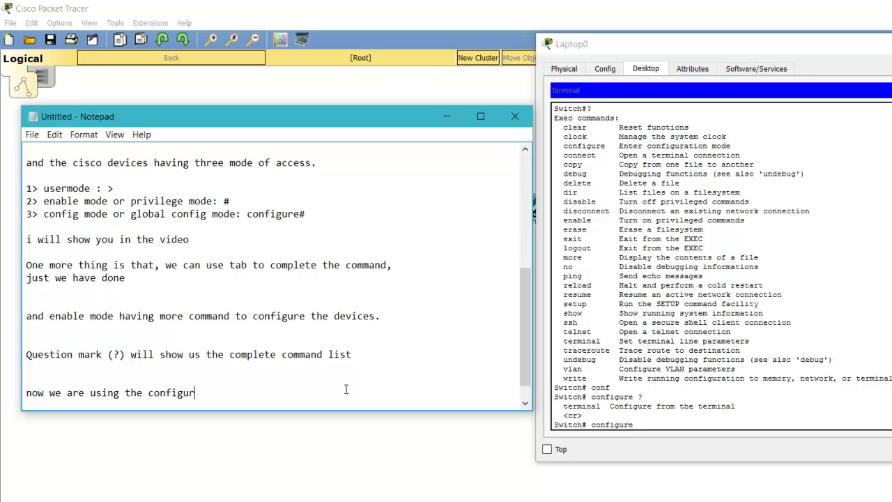
pyautogui.write('e terminal command h')
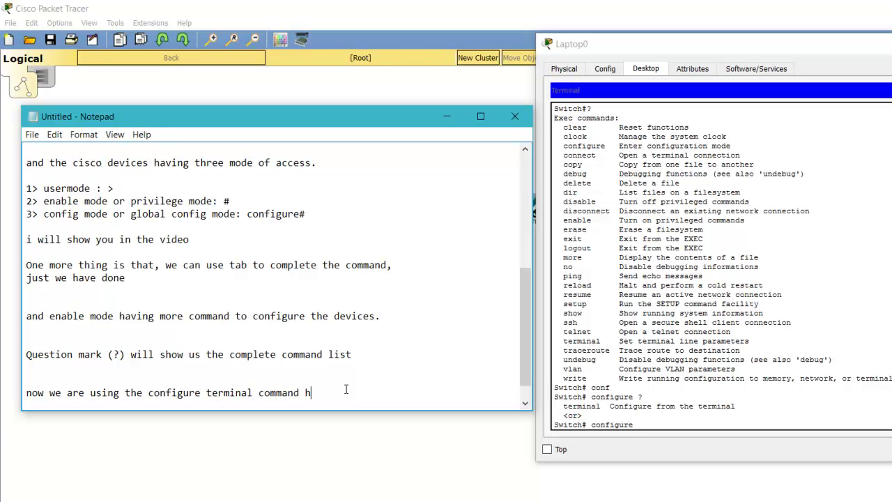
pyautogui.write('ere to configure the term')
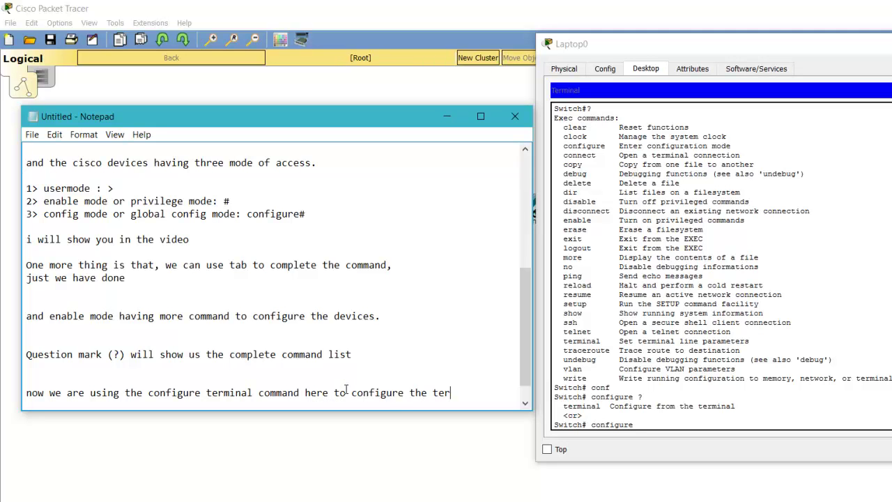
pyautogui.press('BackSpace')
pyautogui.press('BackSpace')
pyautogui.press('BackSpace')
pyautogui.press('BackSpace')
pyautogui.write('termi')
pyautogui.press('BackSpace')
pyautogui.press('BackSpace')
pyautogui.press('BackSpace')
pyautogui.press('BackSpace')
pyautogui.press('BackSpace')
pyautogui.write('terminal a')
pyautogui.press('BackSpace')
pyautogui.press('BackSpace')
pyautogui.write('menas')
pyautogui.press('Return')
pyautogui.write('devuces')
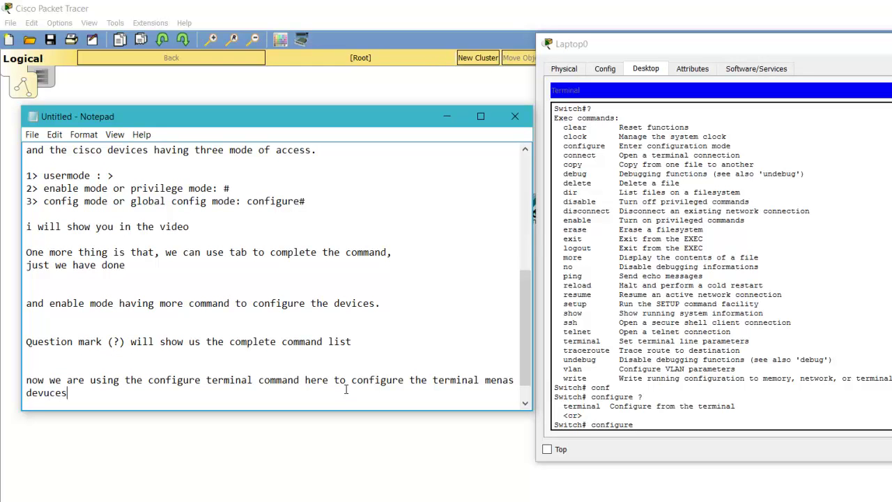
pyautogui.press('BackSpace')
pyautogui.press('BackSpace')
pyautogui.press('BackSpace')
pyautogui.press('BackSpace')
pyautogui.press('BackSpace')
pyautogui.press('BackSpace')
pyautogui.press('BackSpace')
pyautogui.press('BackSpace')
pyautogui.press('Return')
pyautogui.write('devices,')
pyautogui.press('Return')
pyautogui.press('Return')
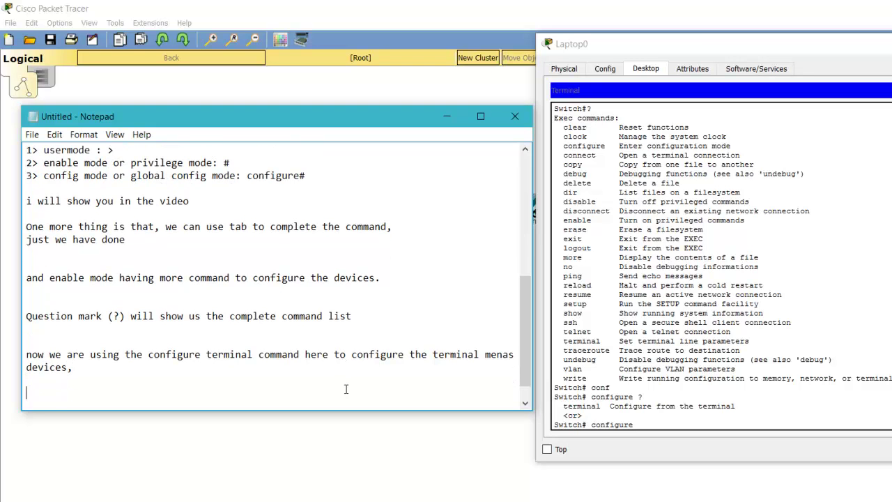
# - Enter global configuration with configure terminal, then return to Switch# with Ctrl+Z
pyautogui.click(808, 380)
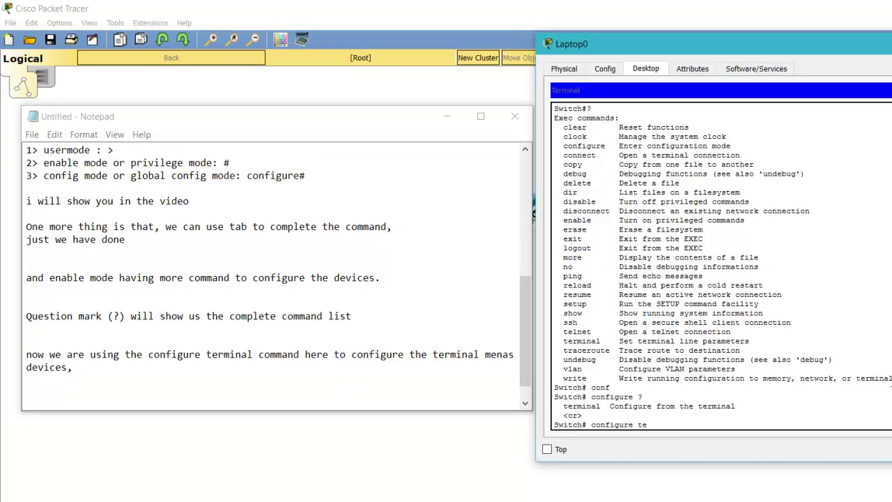
pyautogui.write('r')
pyautogui.press('Tab')
pyautogui.press('Return')
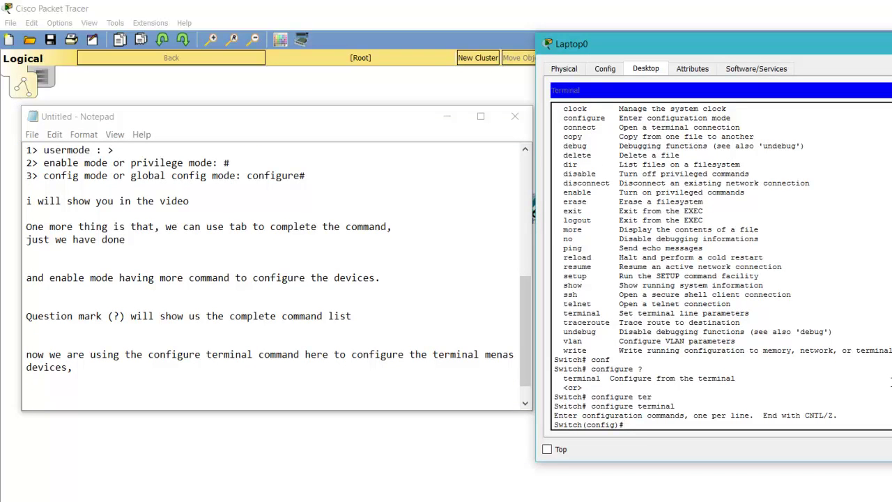
pyautogui.write('sh ip')
pyautogui.press('BackSpace')
pyautogui.press('BackSpace')
pyautogui.write('o')
pyautogui.press('Tab')
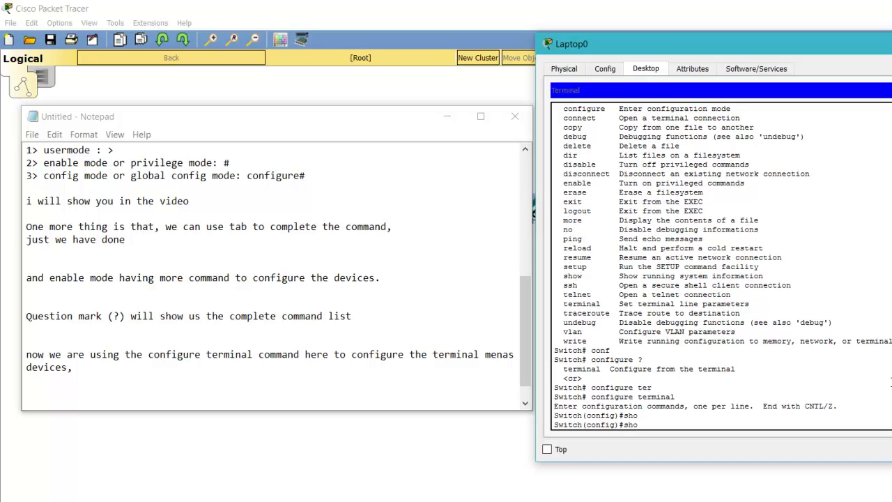
pyautogui.press('Tab')
pyautogui.press('BackSpace')
pyautogui.press('BackSpace')
pyautogui.press('BackSpace')
pyautogui.press('BackSpace')
pyautogui.hotkey('ctrl', 'z')
pyautogui.press('Return')
pyautogui.press('Return')
pyautogui.press('Return')
# - Run 'show ip interface brief' and page through the full interface table
pyautogui.write('sh ip int')
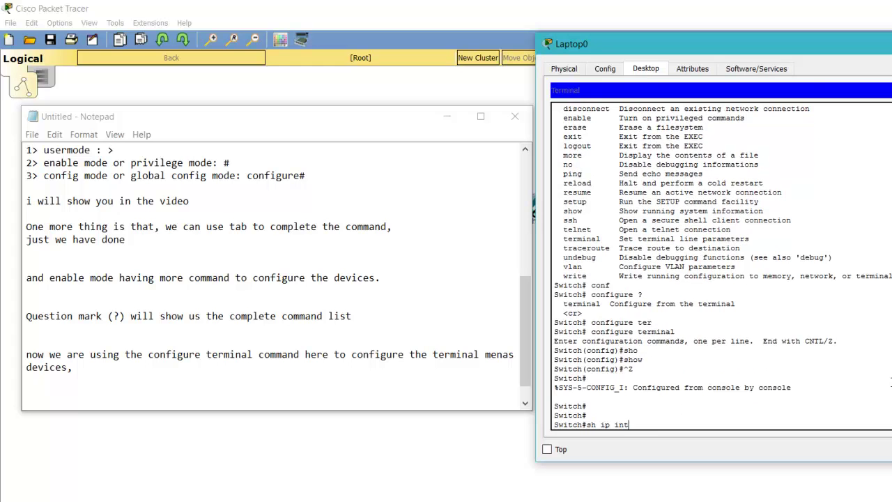
pyautogui.press('Tab')
pyautogui.write('bri')
pyautogui.press('Tab')
pyautogui.press('Return')
pyautogui.press('space')
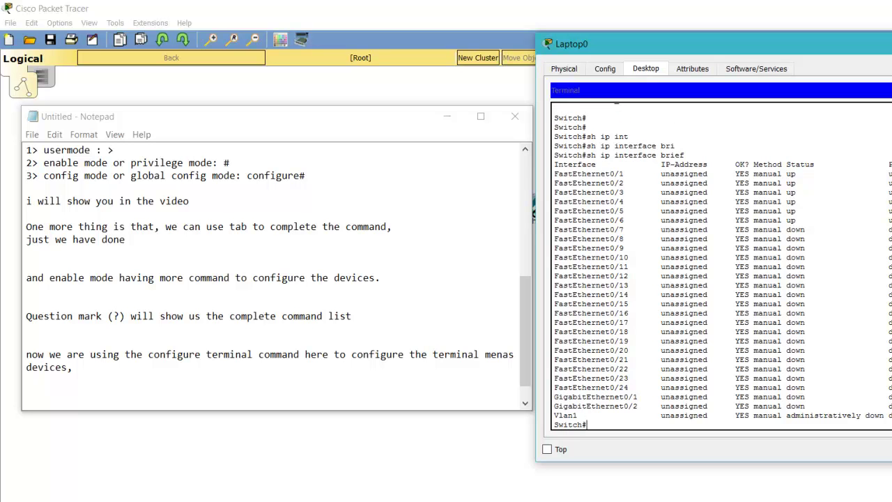
# - Note that by default all switch ports are in vlan 1, with no IP address
pyautogui.click(285, 384)
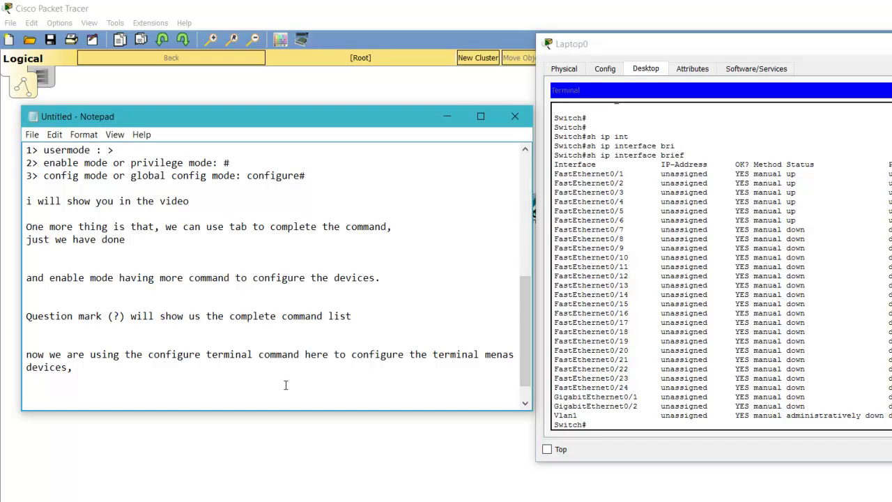
pyautogui.press('Return')
pyautogui.write('by default the')
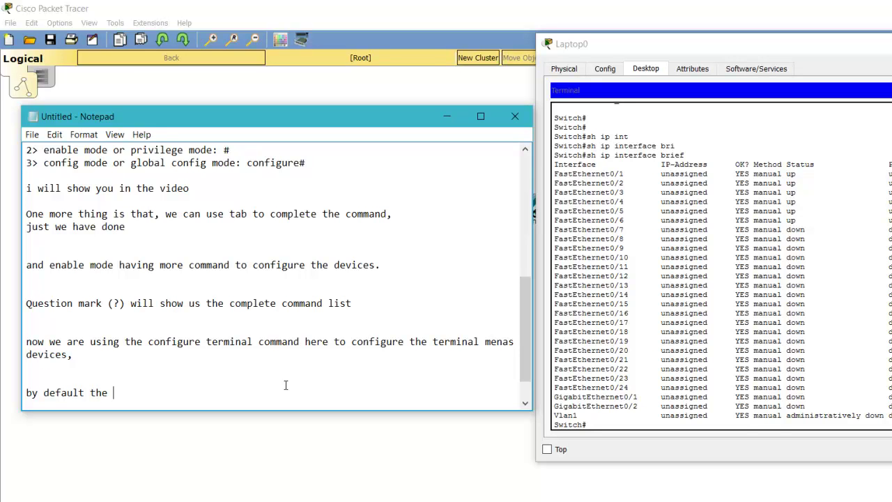
pyautogui.write('switches having the al')
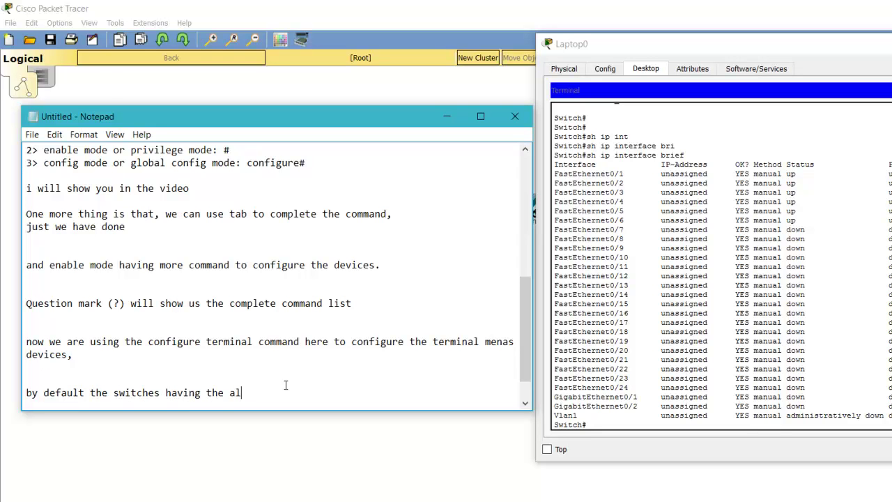
pyautogui.write('l ports in the vlan 1')
pyautogui.press('Return')
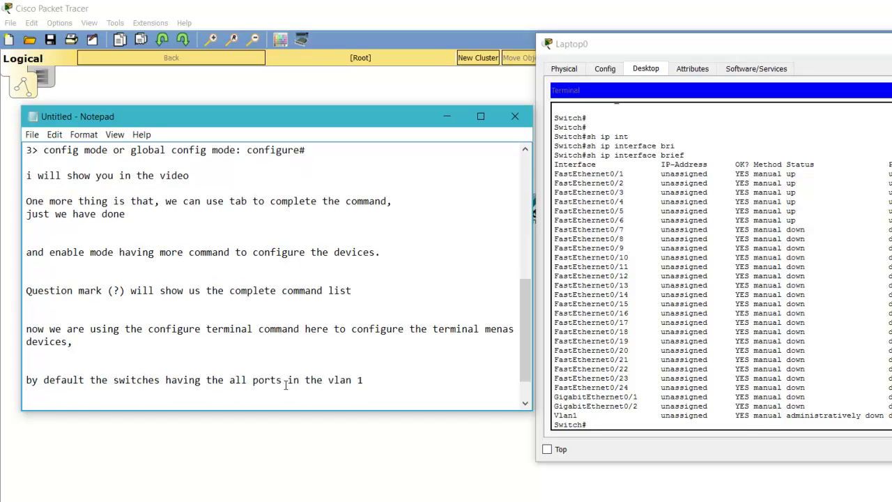
pyautogui.press('Return')
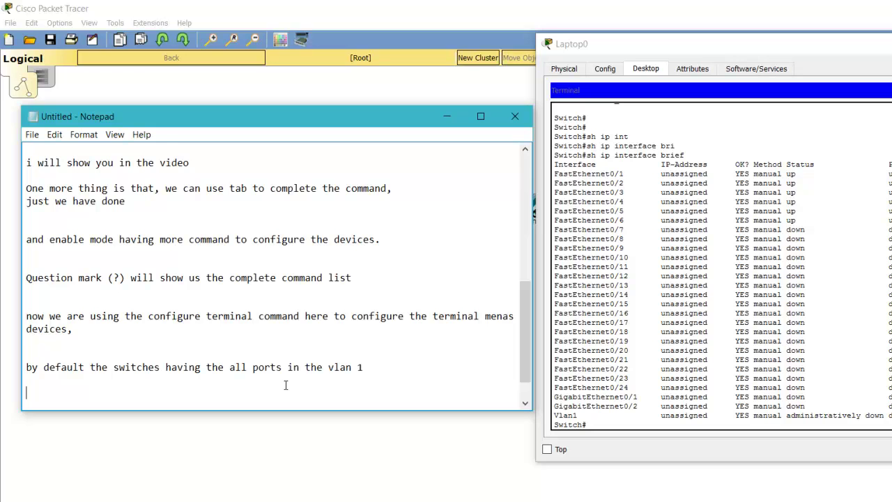
pyautogui.write('and there is no ip ')
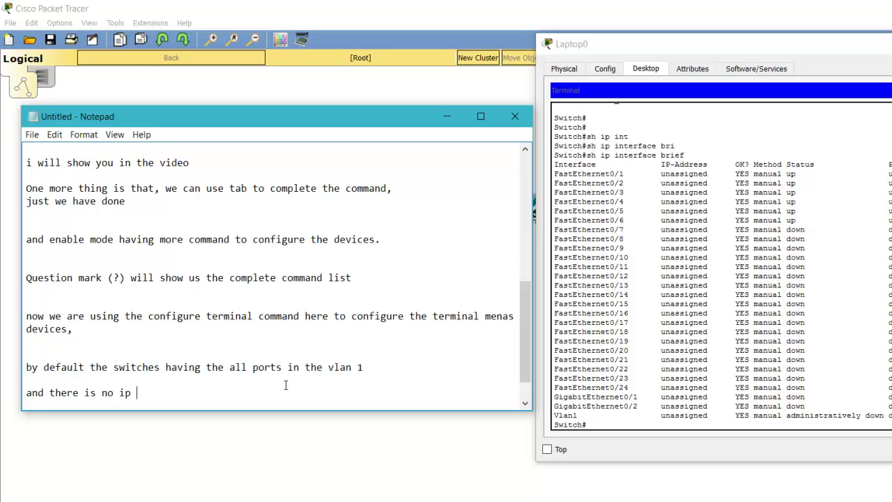
pyautogui.write('addess in the same.')
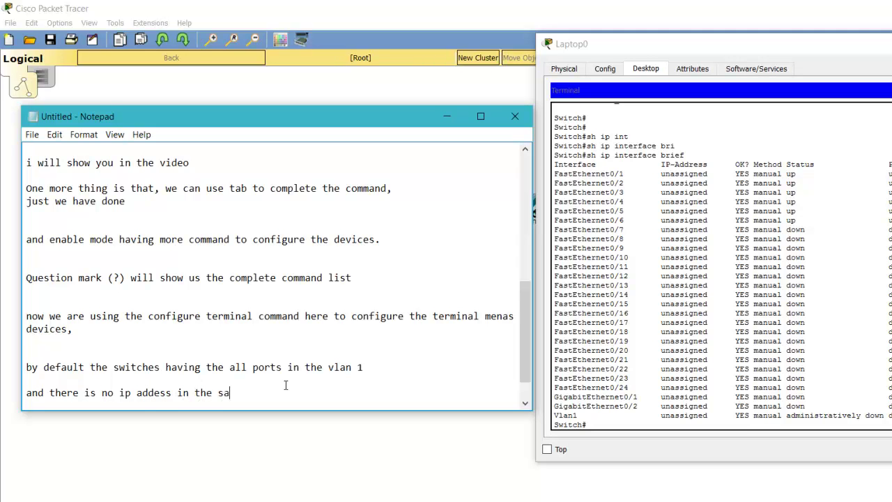
pyautogui.press('Return')
# - Add the note 'now i am going to configure the IP to the vlan 1'
pyautogui.press('Return')
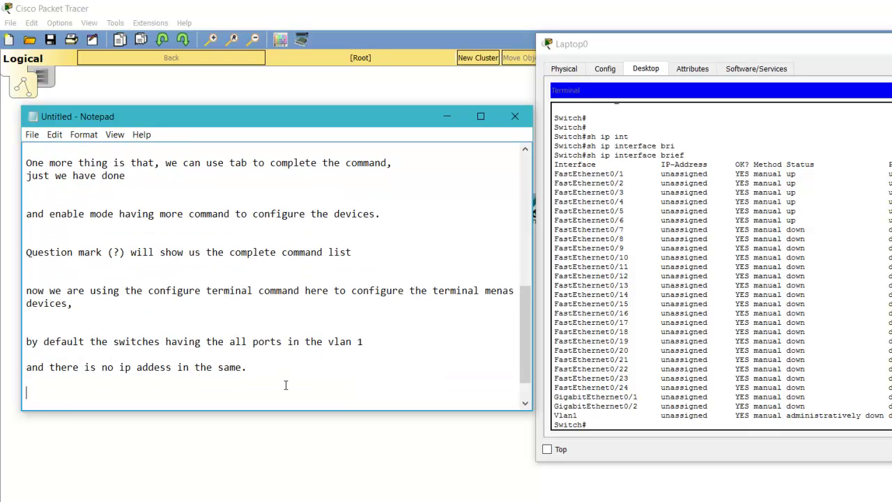
pyautogui.click(587, 424)
pyautogui.press('Return')
pyautogui.press('Return')
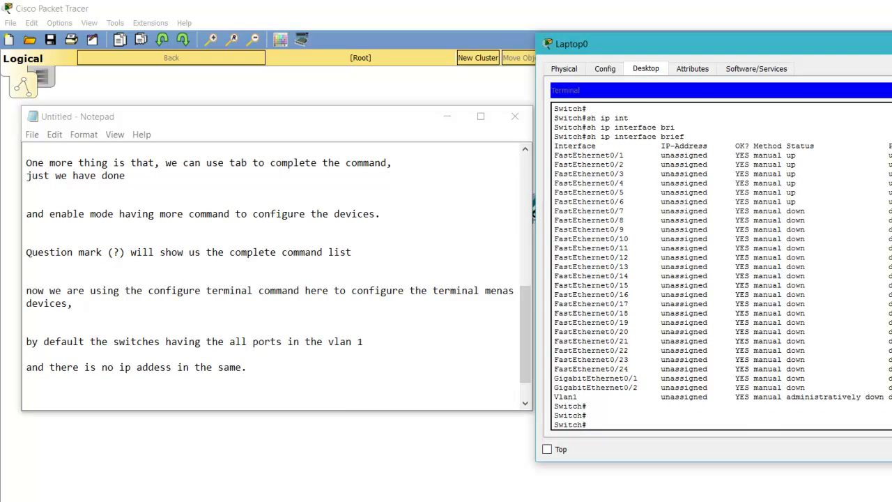
pyautogui.click(405, 341)
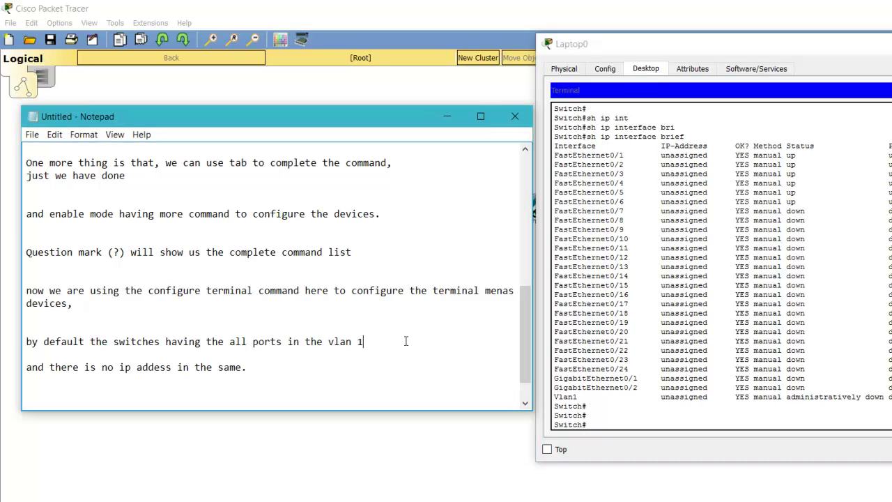
pyautogui.press('Return')
pyautogui.press('Return')
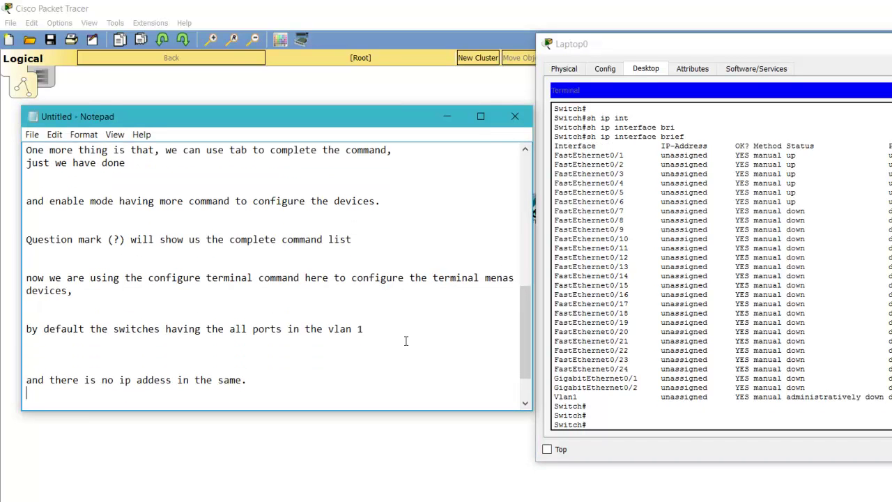
pyautogui.press('Return')
pyautogui.write('now')
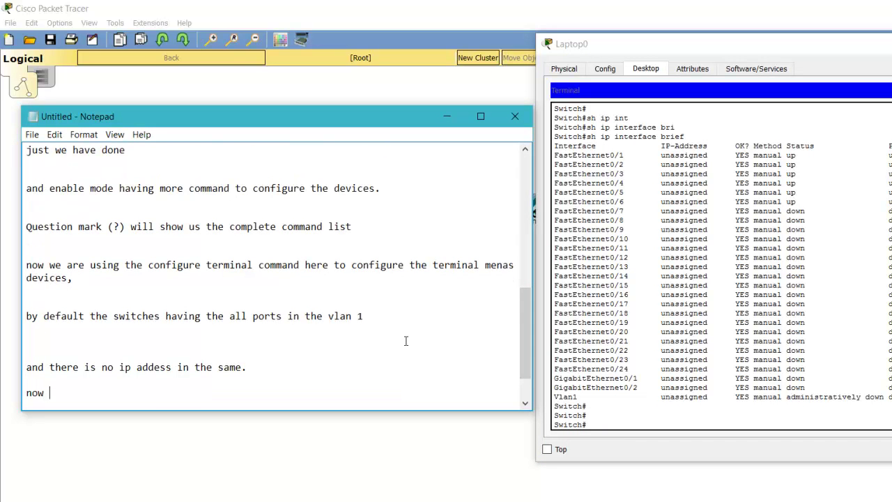
pyautogui.write(' i am going to co')
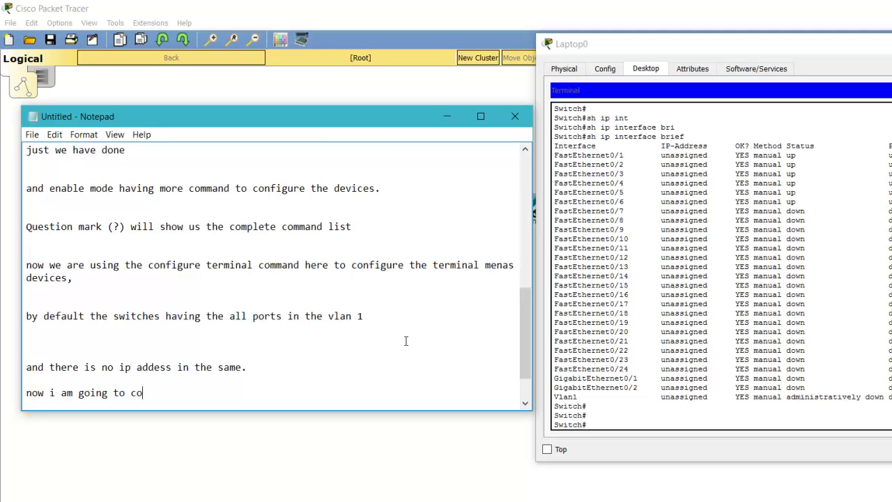
pyautogui.write('nfigre')
pyautogui.press('BackSpace')
pyautogui.press('BackSpace')
pyautogui.press('BackSpace')
pyautogui.write('gure the Ip')
pyautogui.press('BackSpace')
pyautogui.write('O')
pyautogui.press('BackSpace')
pyautogui.write('P to the vlan 1')
pyautogui.press('Return')
pyautogui.press('Return')
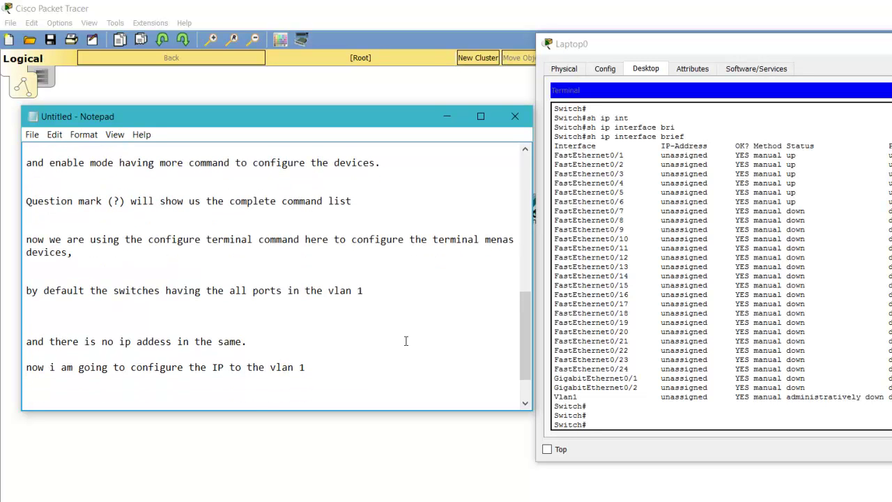
# - In the switch's terminal, enter global configuration mode and the interface vlan 1 configuration
pyautogui.click(846, 367)
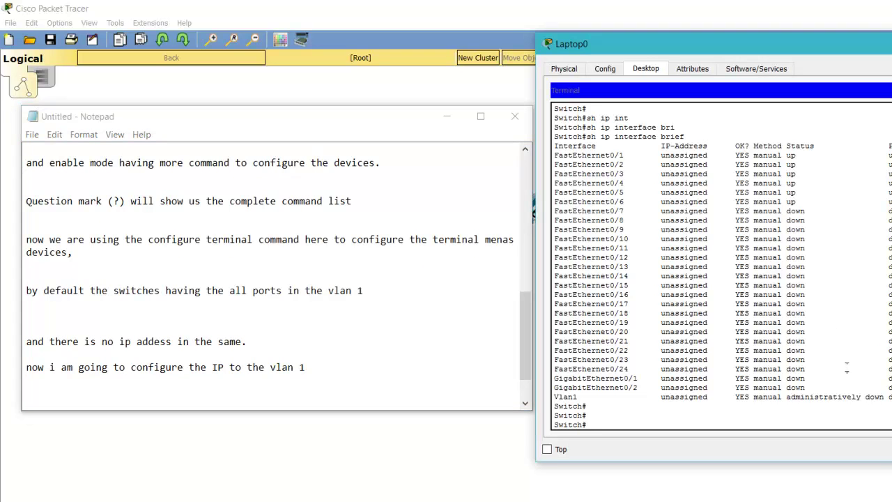
pyautogui.write('conf t')
pyautogui.press('Return')
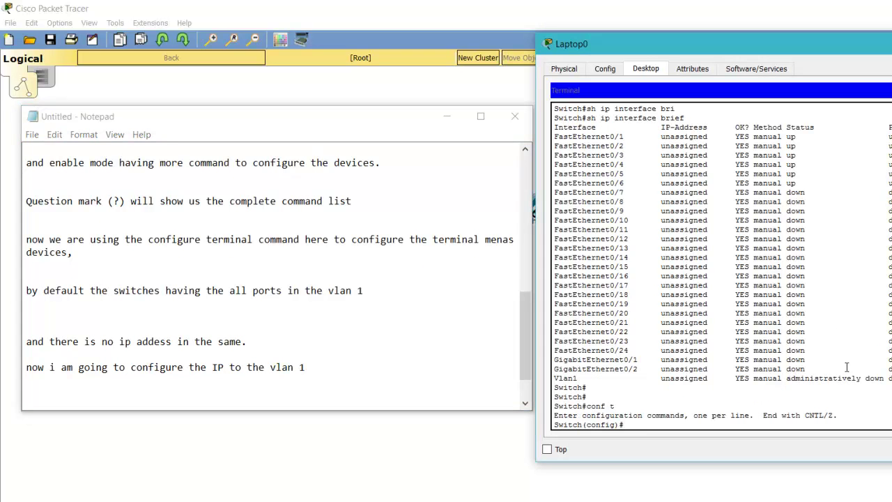
pyautogui.write('int')
pyautogui.press('Tab')
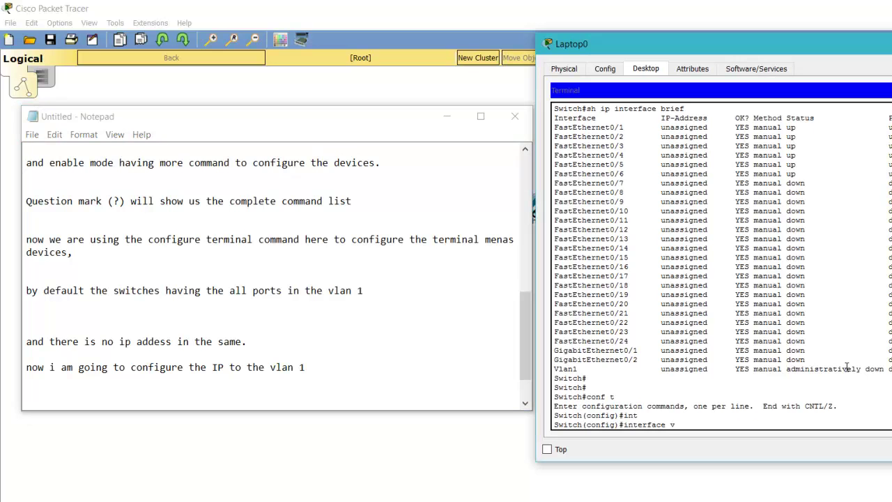
pyautogui.write('vl')
pyautogui.press('Tab')
pyautogui.write('1')
pyautogui.press('Return')
# - Assign VLAN 1 the address 192.168.10.254, correcting the mistyped mask to 255.255.255.0
pyautogui.write('ip')
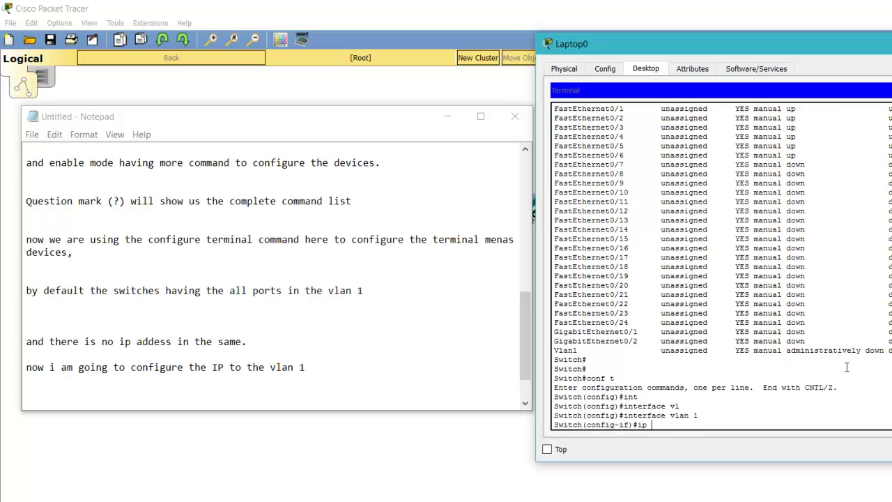
pyautogui.write(' ad')
pyautogui.press('Tab')
pyautogui.write('192.168.10.')
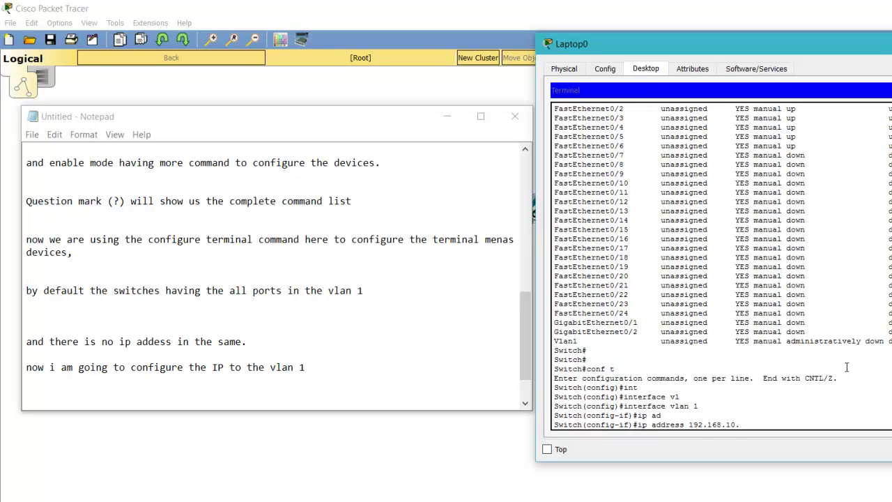
pyautogui.write('254 255.255.255.254')
pyautogui.press('Return')
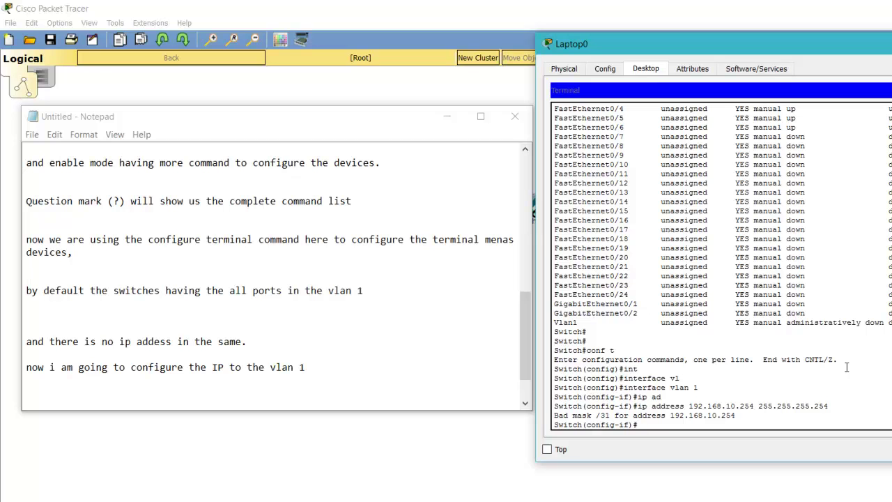
pyautogui.press('Up')
pyautogui.press('BackSpace')
pyautogui.press('BackSpace')
pyautogui.write('0.254 255.255.255.0')
pyautogui.press('Return')
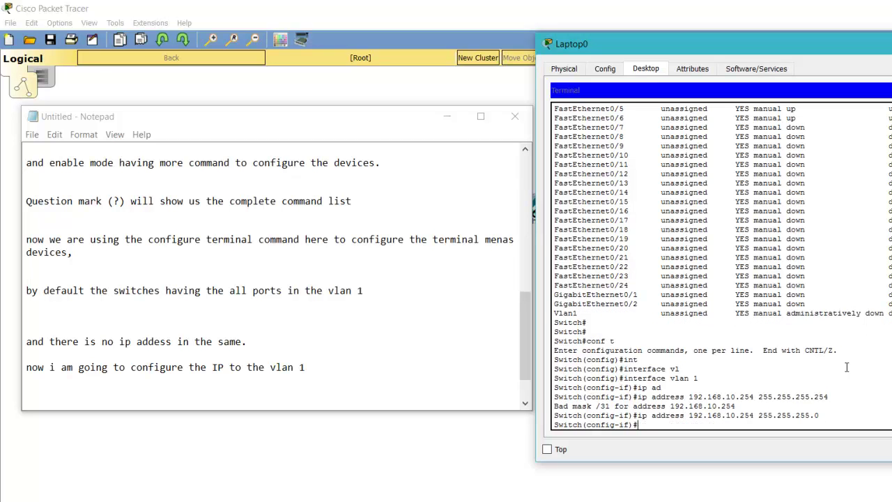
# - Bring VLAN 1 up with no shutdown, return to privileged mode, and run show ip interface brief
pyautogui.write('no sh')
pyautogui.press('Return')
pyautogui.press('Return')
pyautogui.press('Return')
pyautogui.press('Return')
pyautogui.write('exi')
pyautogui.press('Return')
pyautogui.press('Return')
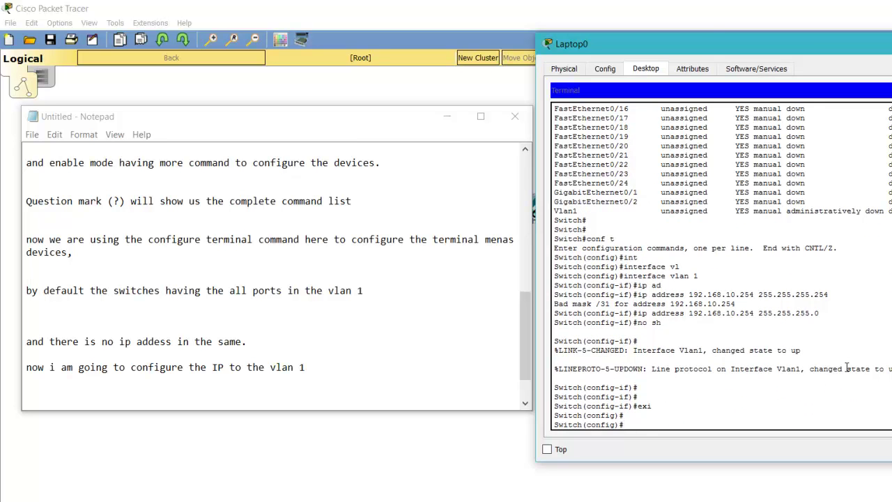
pyautogui.hotkey('ctrl', 'z')
pyautogui.write('sh ip int br')
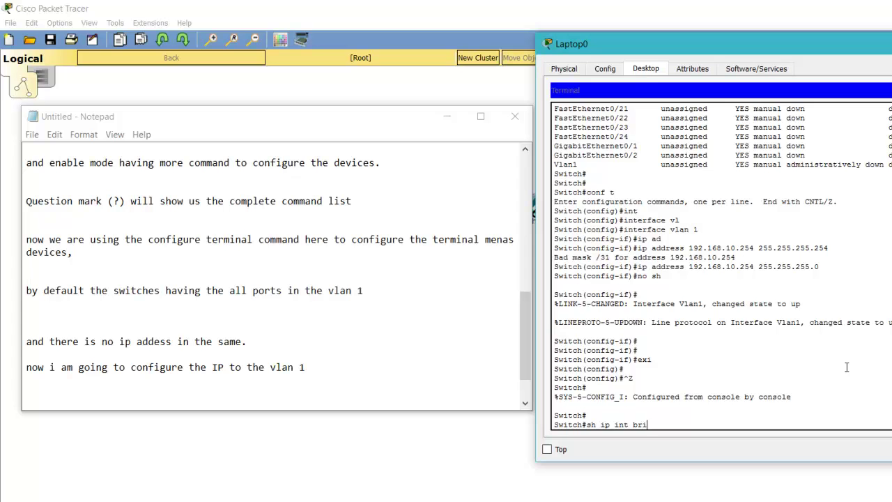
pyautogui.press('Return')
pyautogui.press('space')
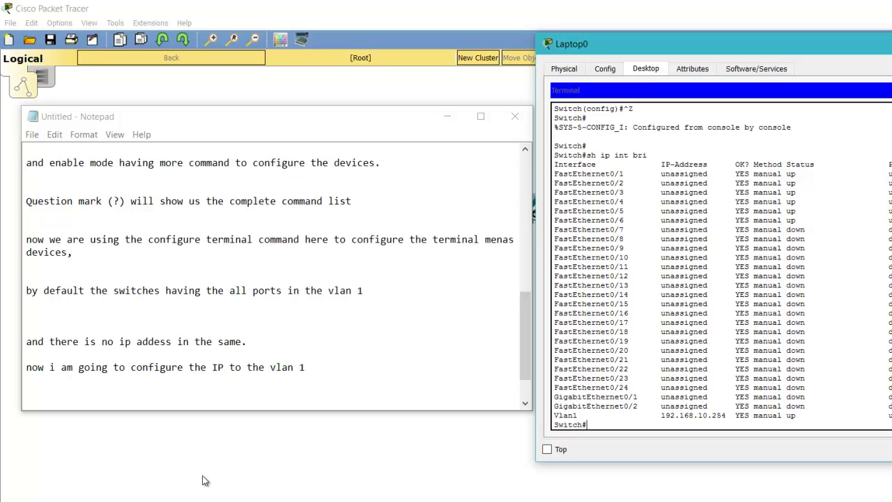
# - Add the line 'now i am going to assign the ip to the pcs.' to the notes
pyautogui.click(348, 387)
pyautogui.press('Return')
pyautogui.write('now i am ')
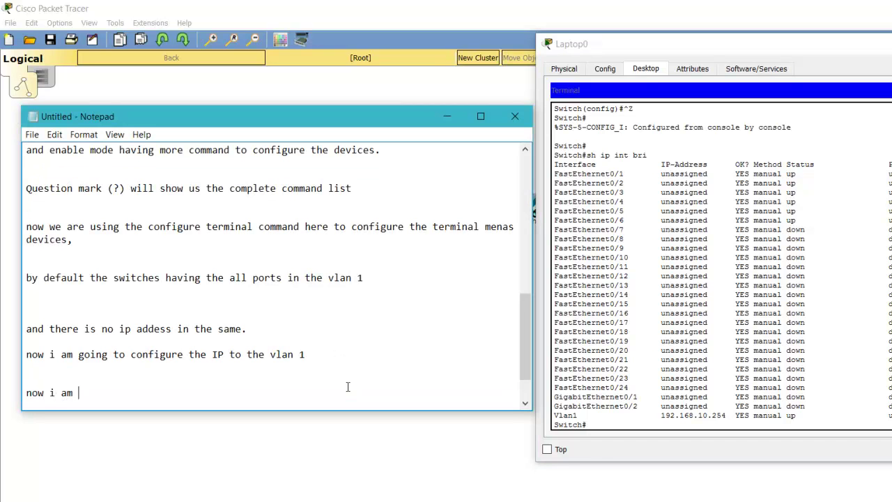
pyautogui.write('going to assign the ip ')
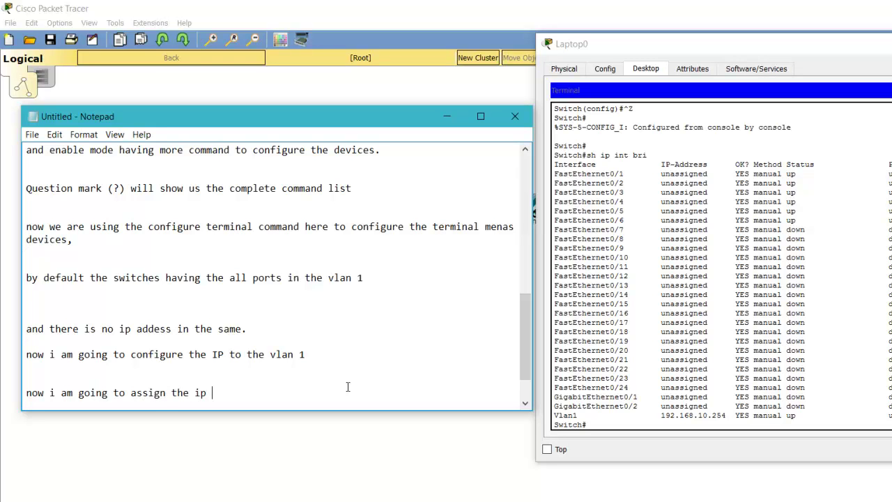
pyautogui.write('to the pcs.')
# - Minimize the notes and open PC1's Desktop IP Configuration panel
pyautogui.click(447, 116)
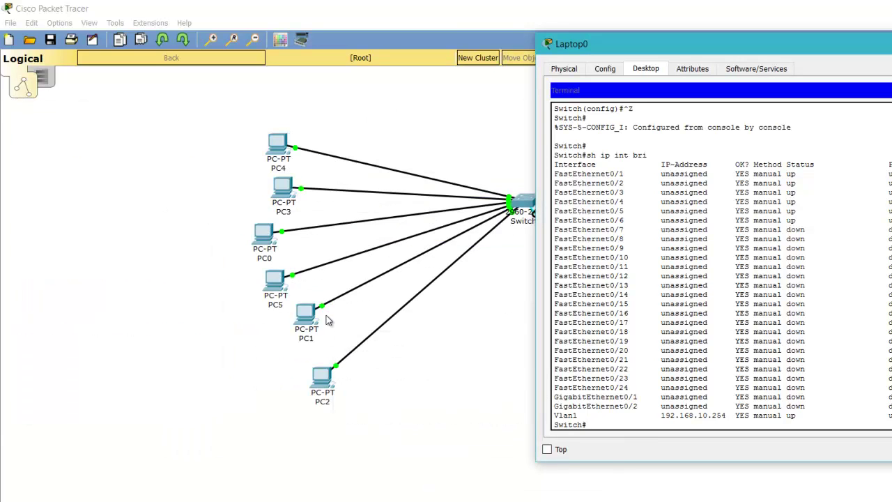
pyautogui.click(306, 321)
pyautogui.click(306, 321)
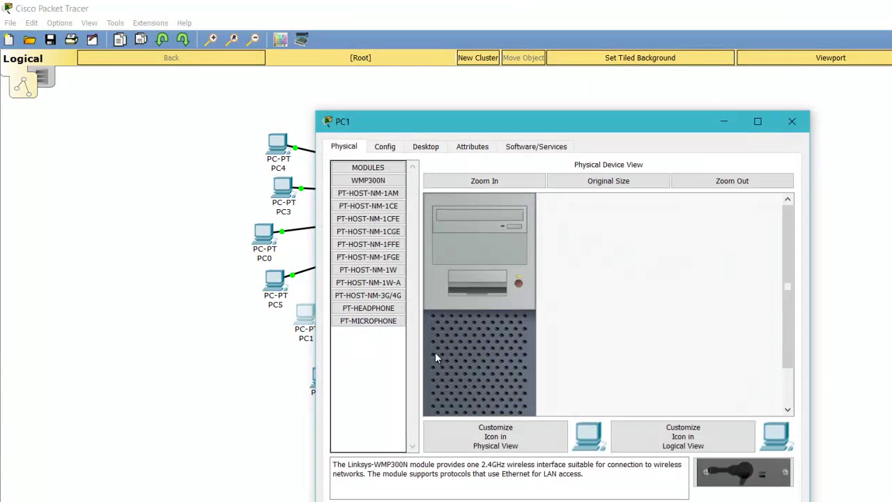
pyautogui.click(437, 149)
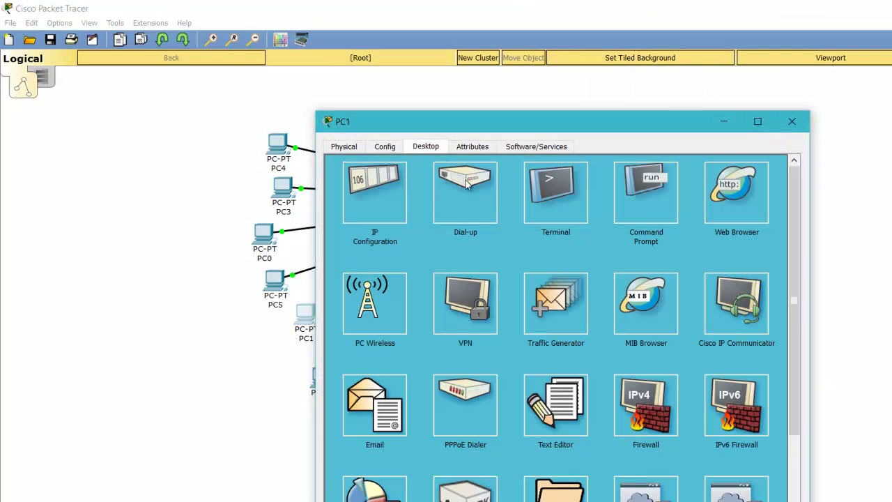
pyautogui.click(398, 196)
# - Enter IP 192.168.10.1, mask 255.255.255.0 and gateway 192.168.10.254 for PC1, then close the panel
pyautogui.click(513, 217)
pyautogui.write('192.168')
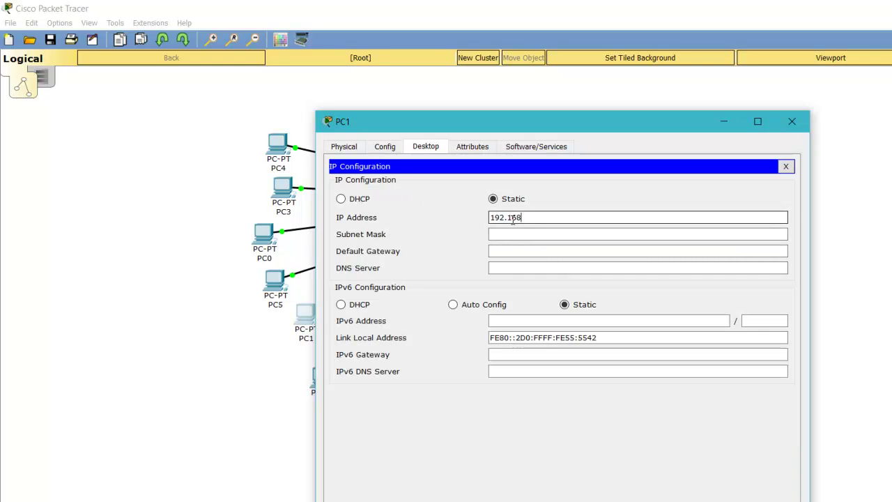
pyautogui.write('.10.1')
pyautogui.press('Tab')
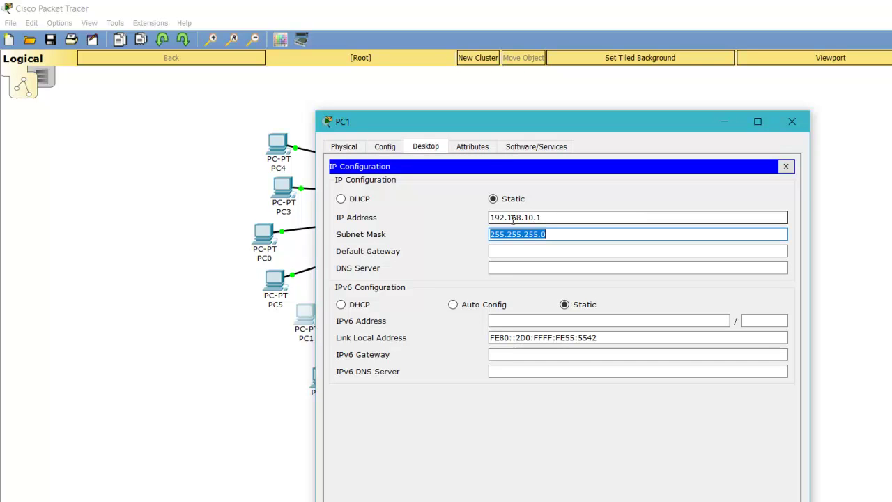
pyautogui.press('Tab')
pyautogui.write('1')
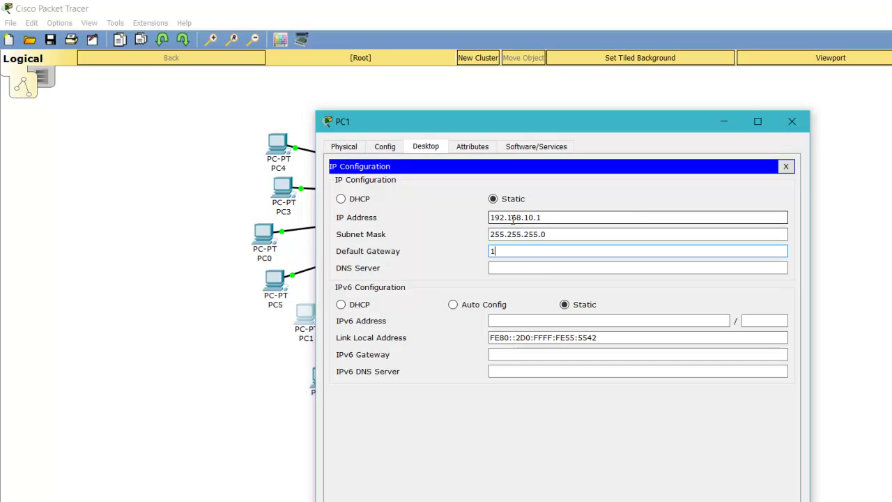
pyautogui.write('92.168.10.254')
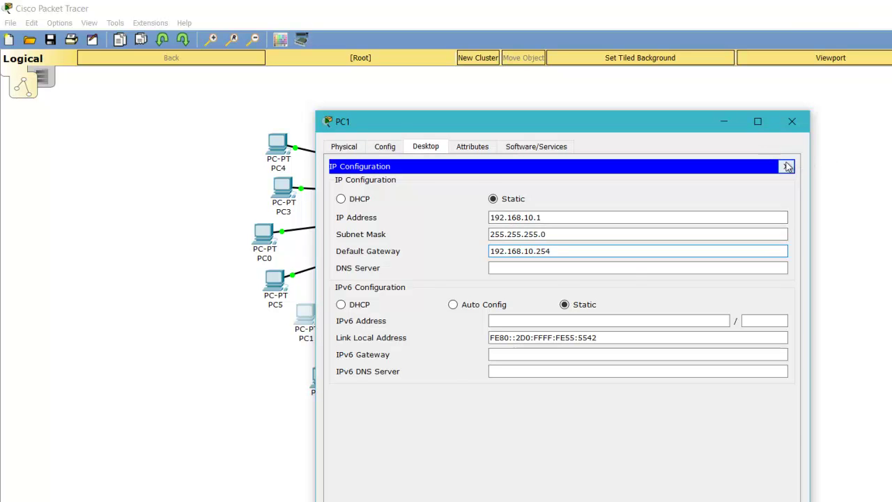
pyautogui.click(786, 166)
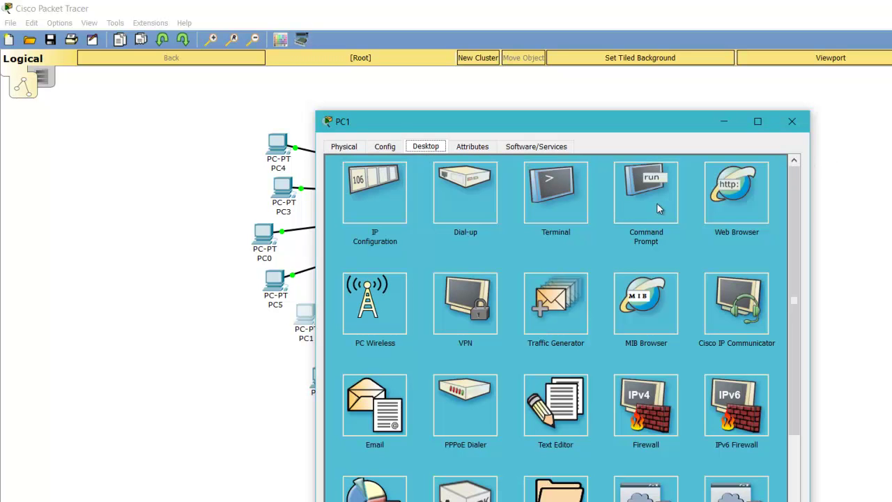
# - Run ipconfig in PC1's Command Prompt, then ping the switch at 192.168.10.254
pyautogui.click(657, 203)
pyautogui.write('ipconfig')
pyautogui.press('Return')
pyautogui.write('ping 19')
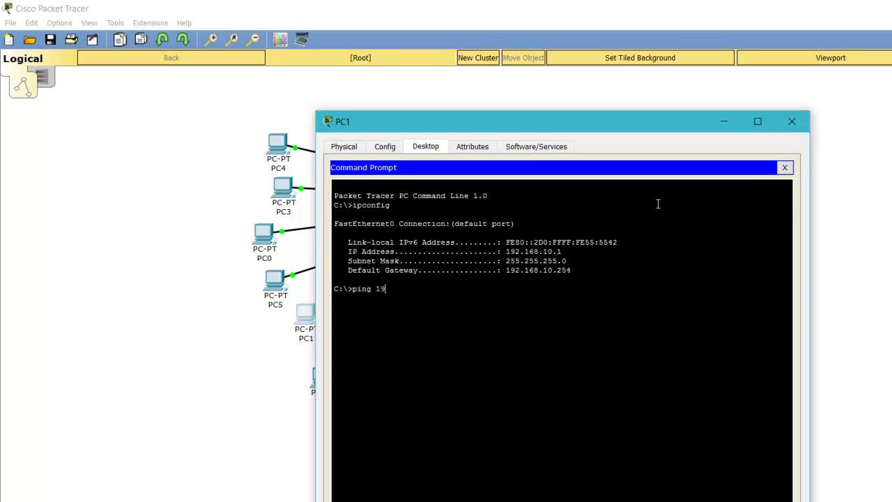
pyautogui.write('2.168.10.254')
pyautogui.press('Return')
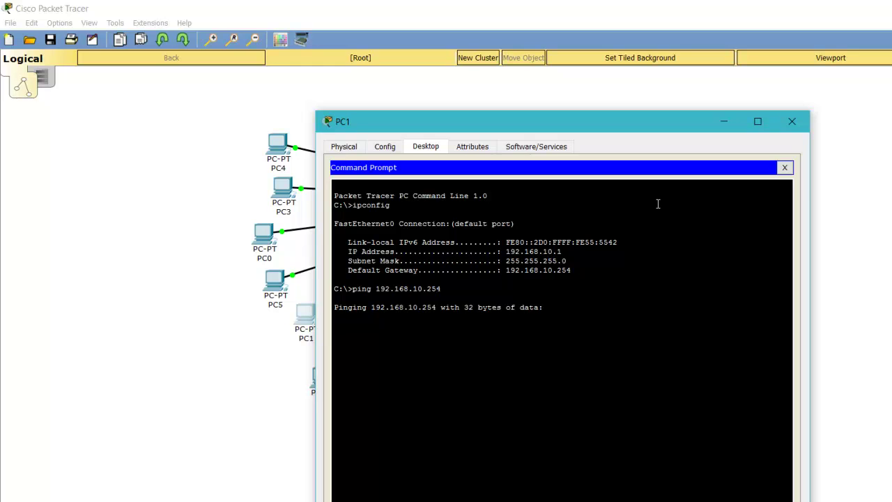
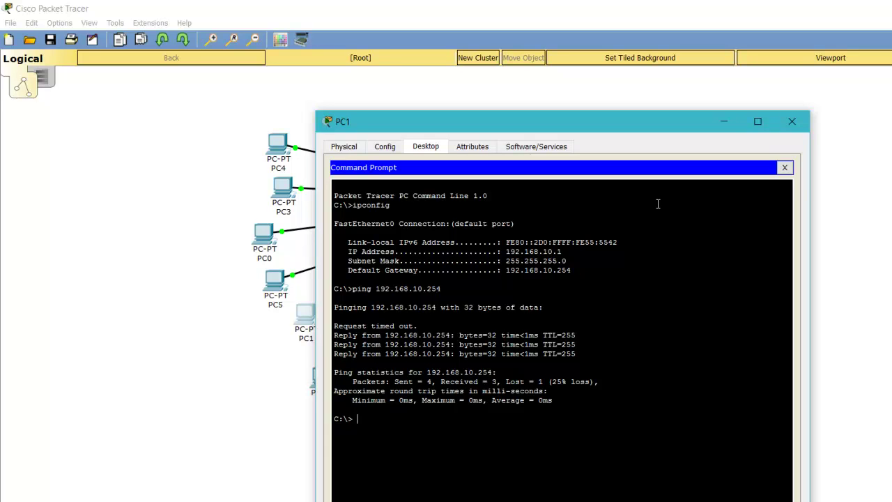
# - Enter the comment 'now we are able to ping the switch :)' on PC1's command line
pyautogui.press('BackSpace')
pyautogui.press('BackSpace')
pyautogui.write('now')
pyautogui.write(' we can')
pyautogui.write(' vie')
pyautogui.press('BackSpace')
pyautogui.press('BackSpace')
pyautogui.press('BackSpace')
pyautogui.press('BackSpace')
pyautogui.press('BackSpace')
pyautogui.press('BackSpace')
pyautogui.write('are able to ping the ')
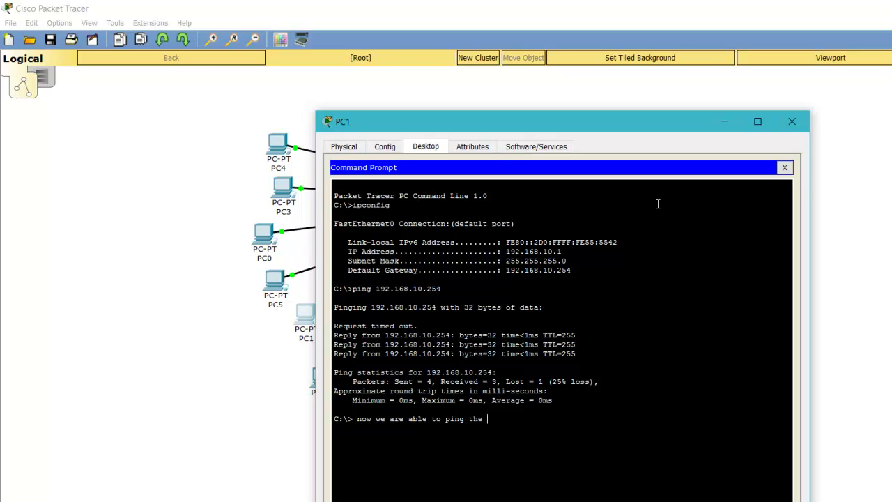
pyautogui.write('swith')
pyautogui.press('BackSpace')
pyautogui.press('BackSpace')
pyautogui.press('BackSpace')
pyautogui.press('BackSpace')
pyautogui.write('switchh and')
pyautogui.press('BackSpace')
pyautogui.press('BackSpace')
pyautogui.press('BackSpace')
pyautogui.write(':')
pyautogui.press('Return')
# - Set PC2's IP to 192.168.10.2 with gateway 192.168.10.254 in IP Configuration
pyautogui.click(727, 121)
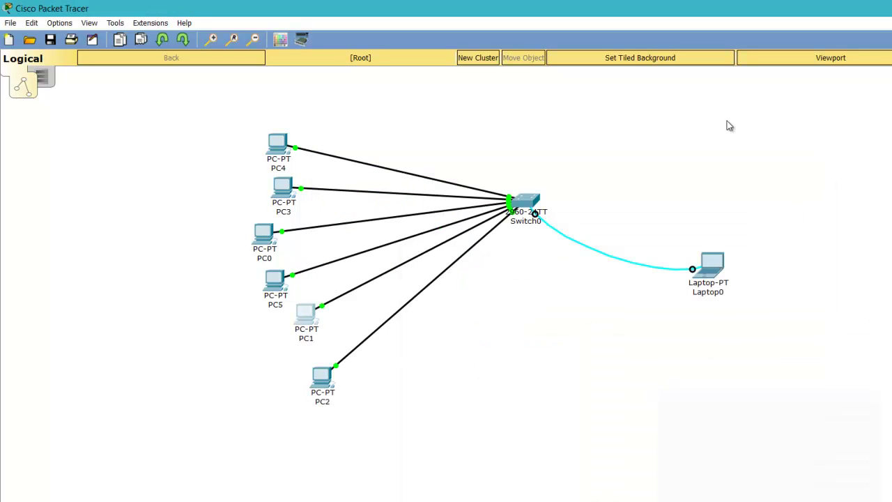
pyautogui.click(324, 381)
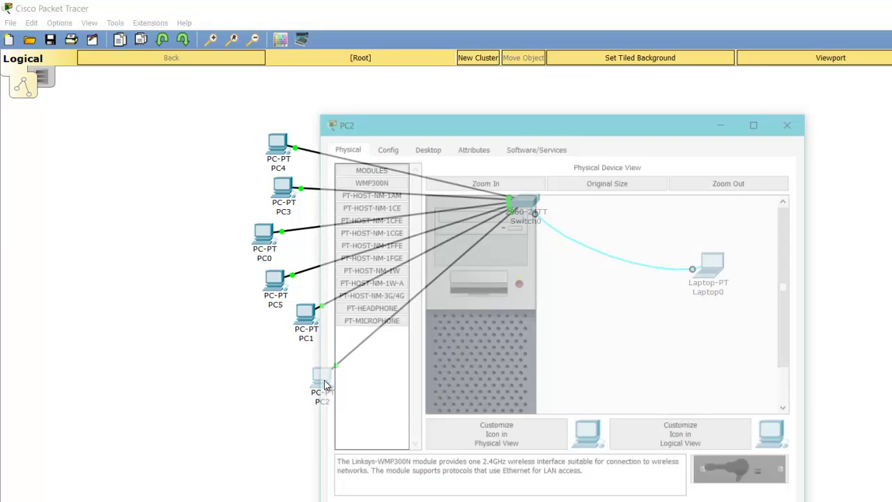
pyautogui.click(425, 147)
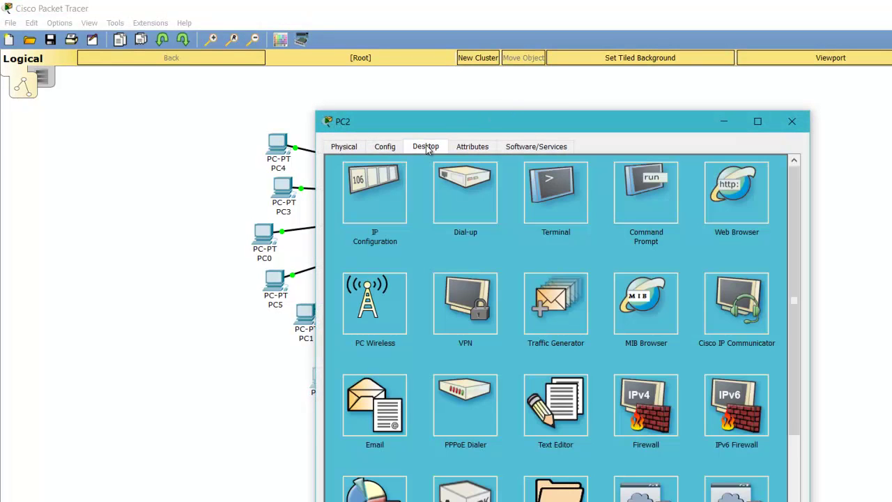
pyautogui.click(386, 197)
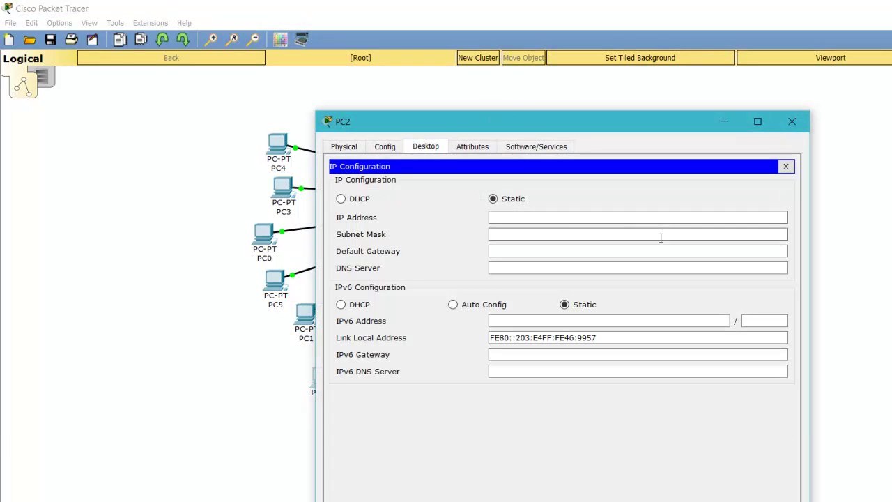
pyautogui.write('192.')
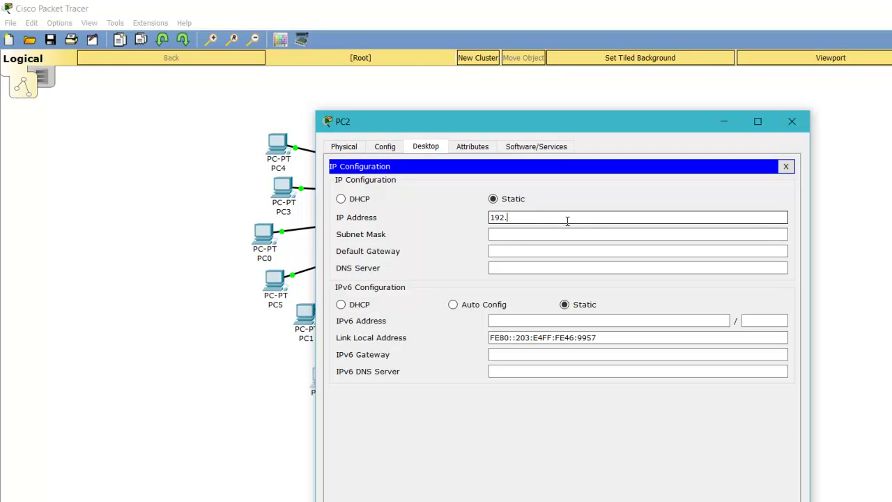
pyautogui.write('168.10.2')
pyautogui.press('Tab')
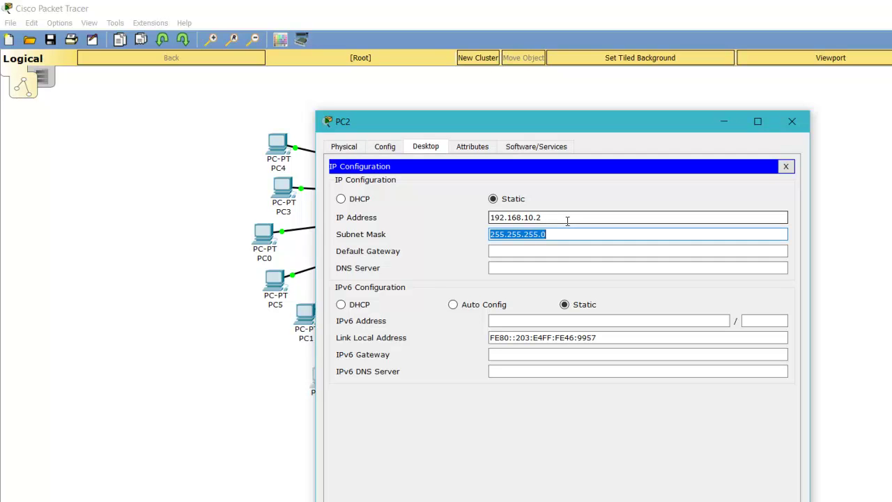
pyautogui.press('Tab')
pyautogui.write('192.')
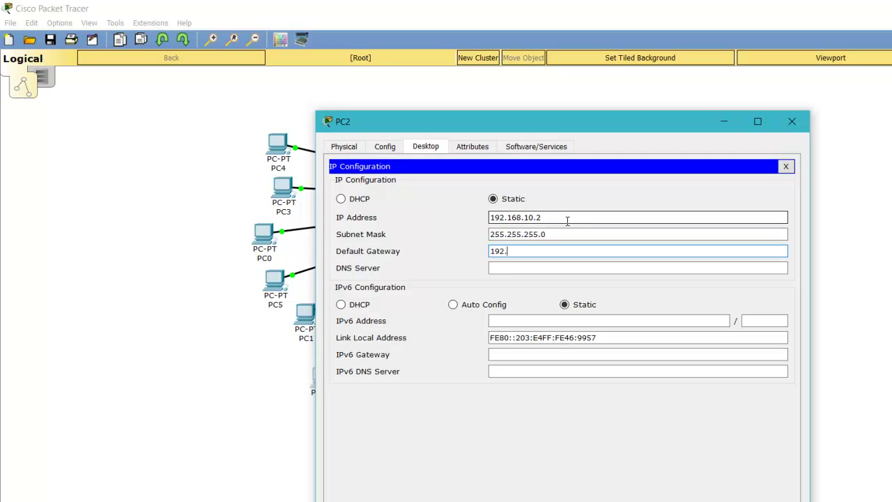
pyautogui.write('168.10.254')
pyautogui.click(786, 166)
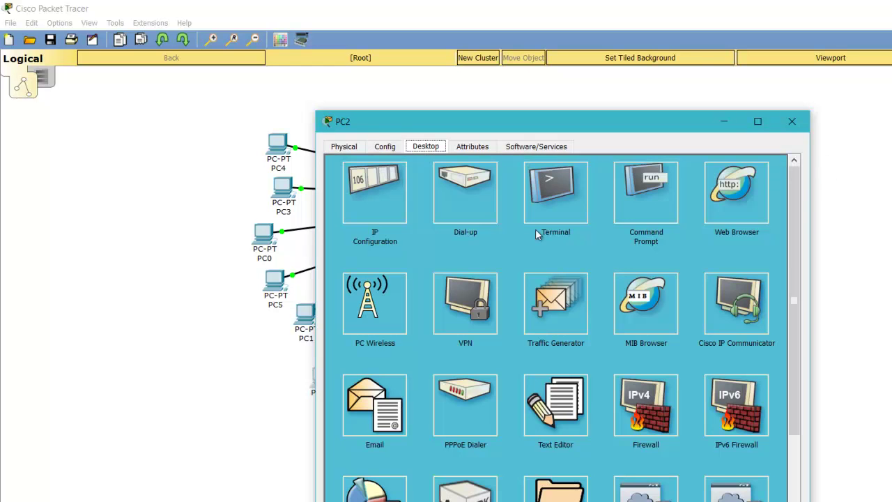
# - In PC2's Command Prompt, run ipconfig and ping the switch at 192.168.10.254
pyautogui.click(636, 218)
pyautogui.write('ipconfig')
pyautogui.press('Return')
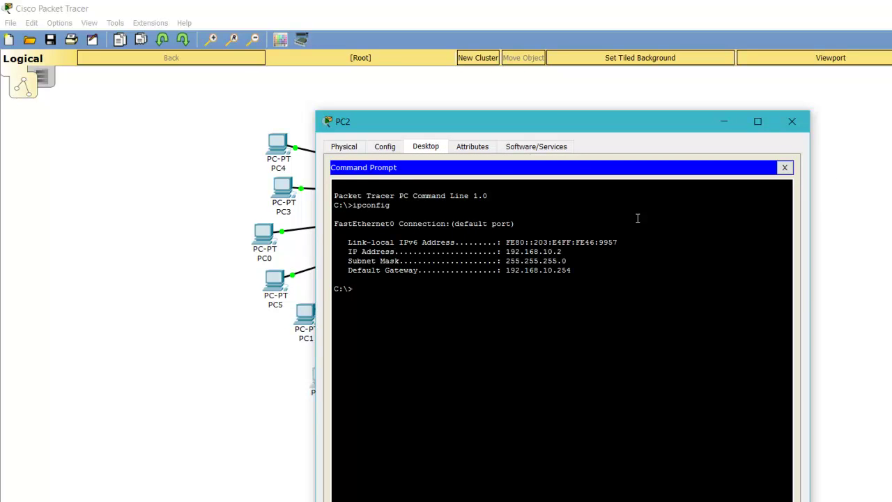
pyautogui.write('pi')
pyautogui.write('ng 192.26')
pyautogui.write('68')
pyautogui.write('.10.')
pyautogui.write('254')
pyautogui.press('Return')
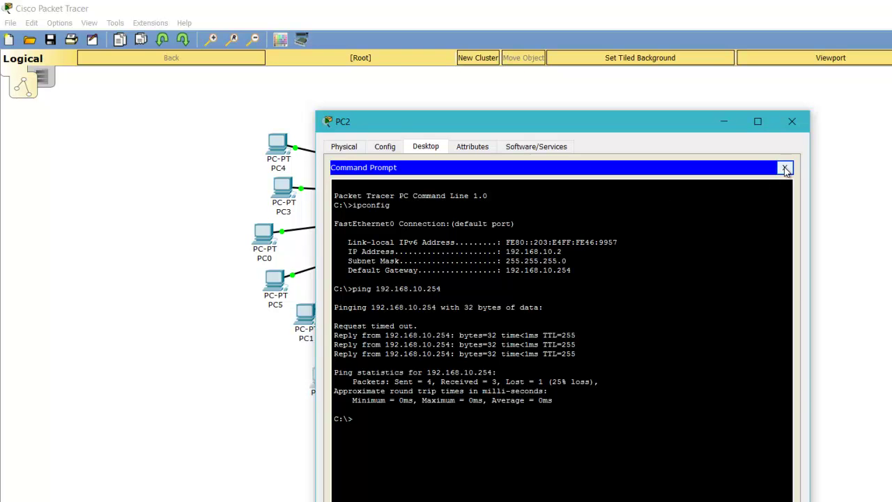
pyautogui.click(785, 169)
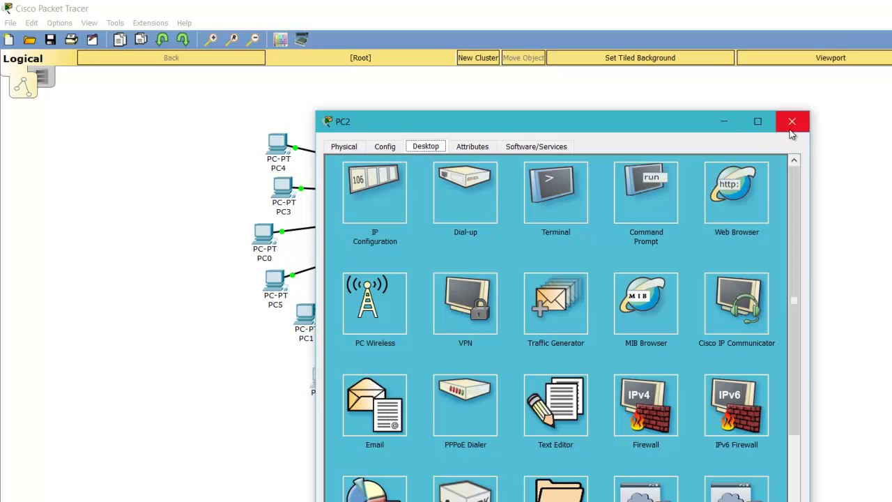
# - Set PC3's IP to 192.168.10.3 with gateway 192.168.10.254 in IP Configuration
pyautogui.click(792, 133)
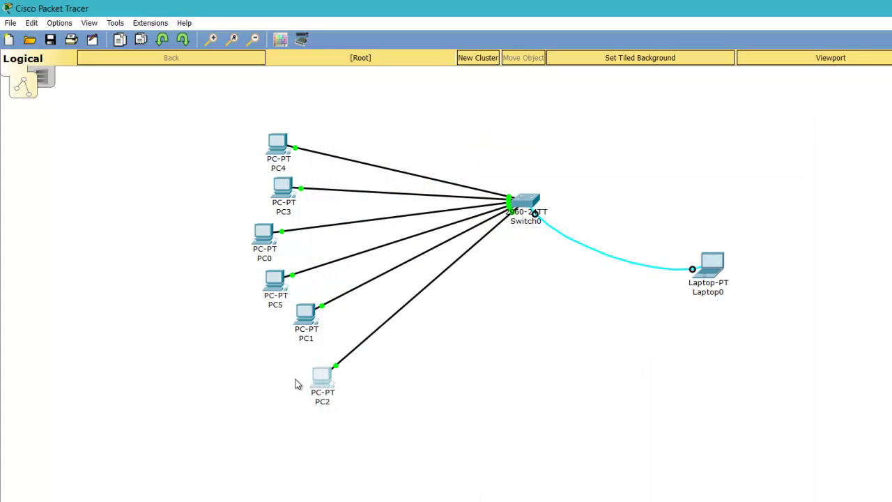
pyautogui.click(282, 186)
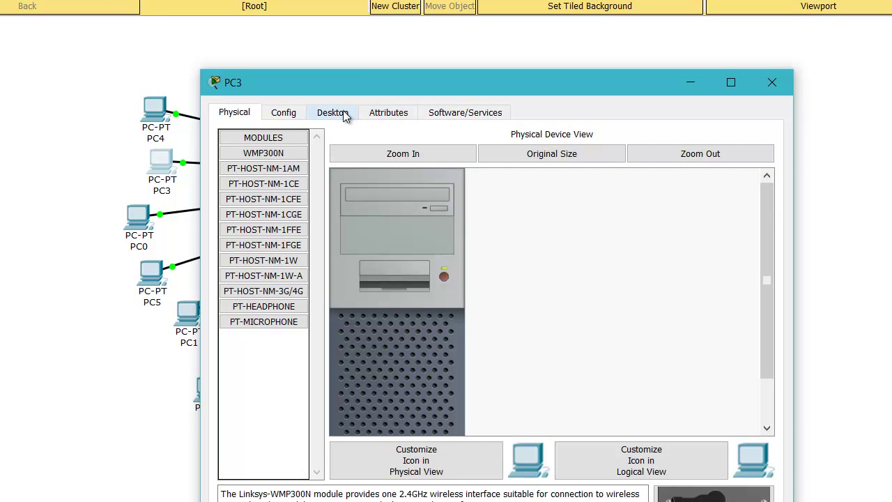
pyautogui.click(335, 116)
pyautogui.click(262, 176)
pyautogui.click(427, 200)
pyautogui.write('192')
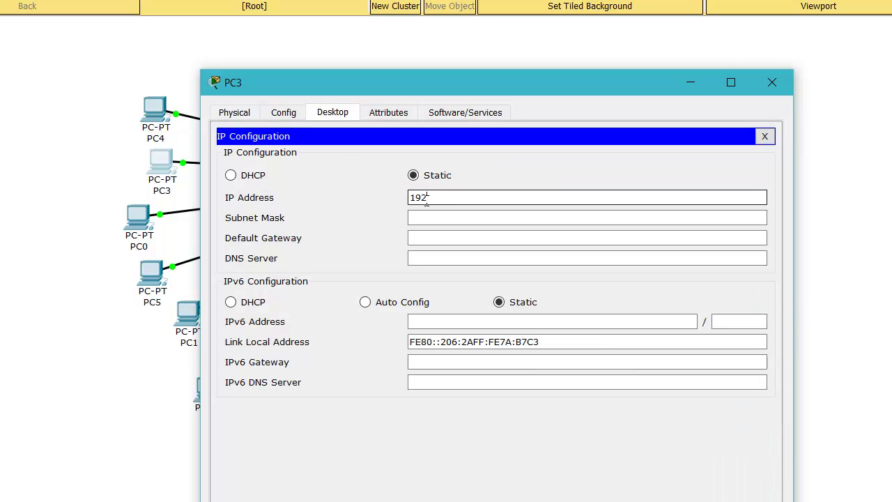
pyautogui.write('.168.1')
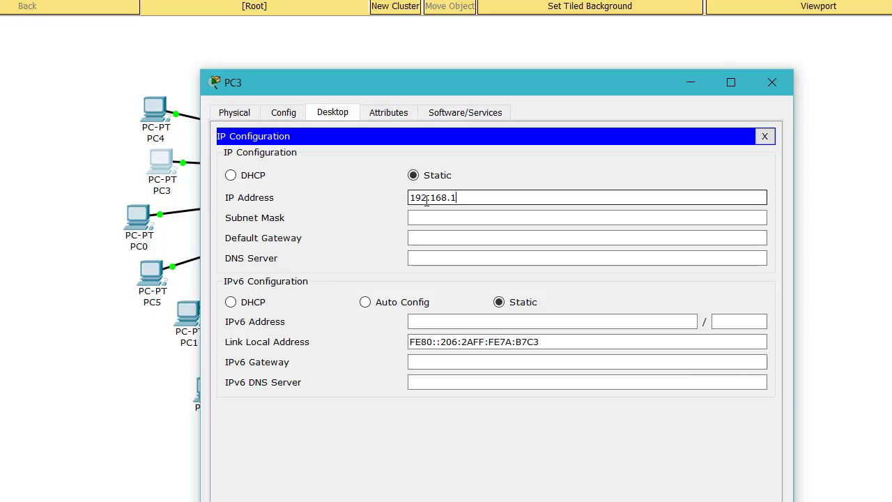
pyautogui.write('0.3')
pyautogui.press('Tab')
pyautogui.press('Tab')
pyautogui.write('192.1')
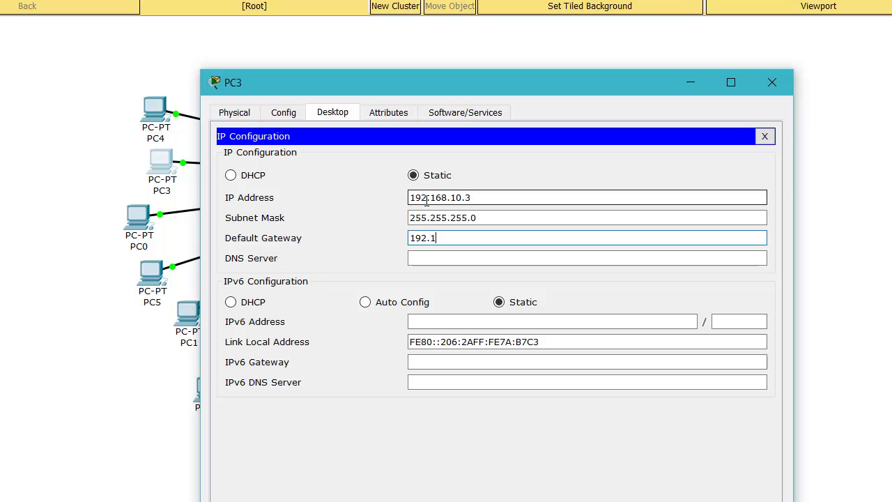
pyautogui.write('68.10.254')
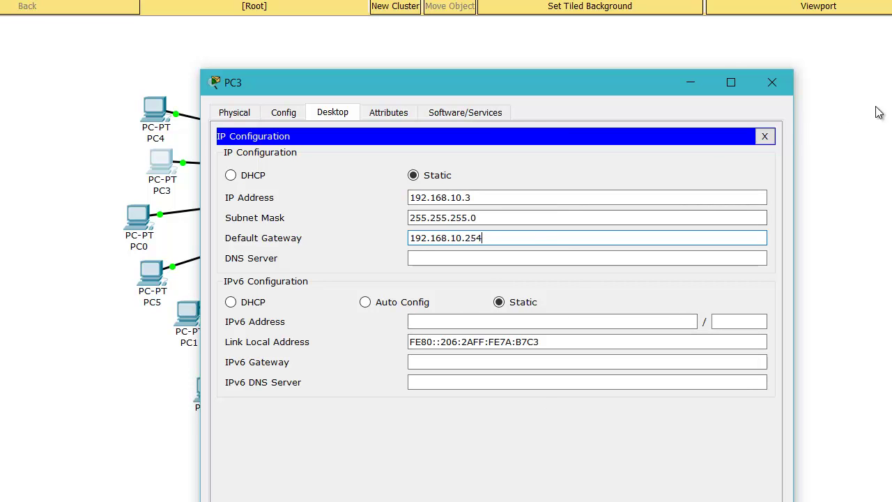
pyautogui.click(764, 137)
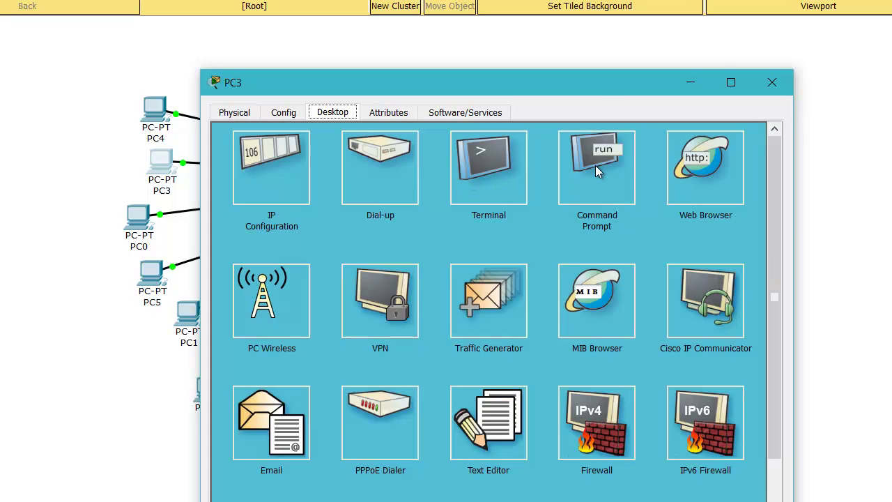
# - In PC3's Command Prompt, run ipconfig and ping 192.168.10.254, then close PC3
pyautogui.click(597, 167)
pyautogui.write('ipconfig')
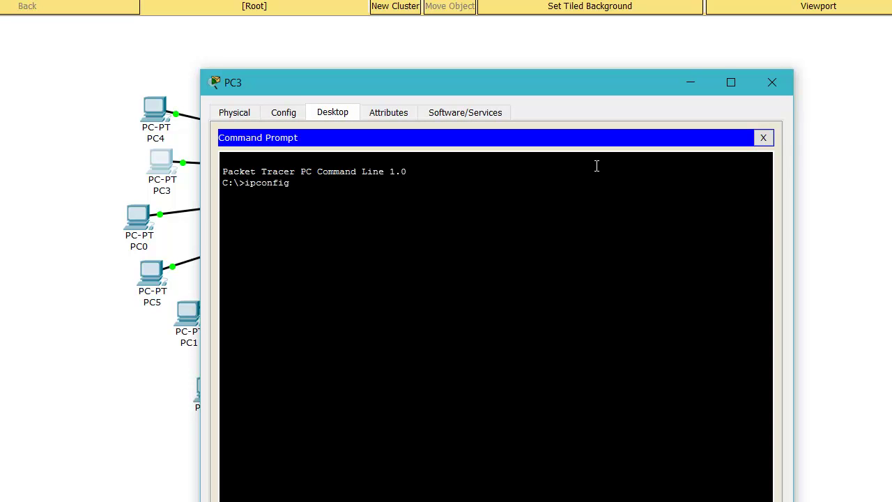
pyautogui.press('Return')
pyautogui.write('p')
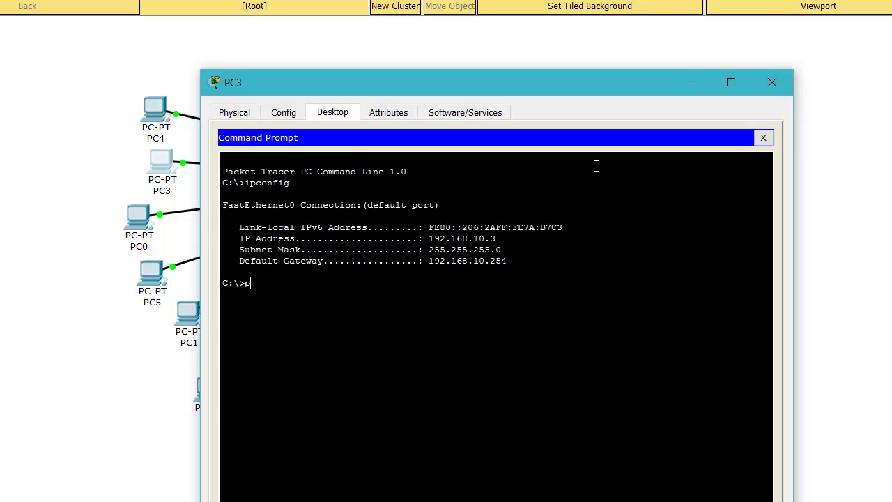
pyautogui.write('ing 192.168.10.254')
pyautogui.press('Return')
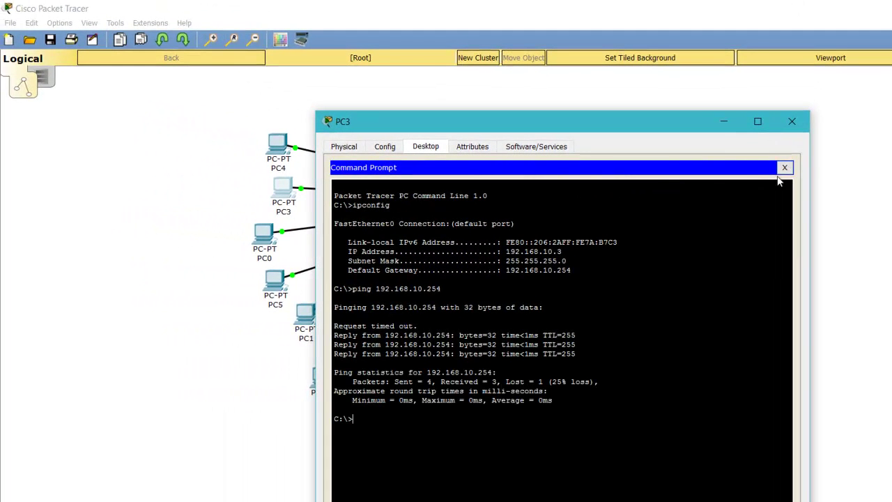
pyautogui.click(785, 167)
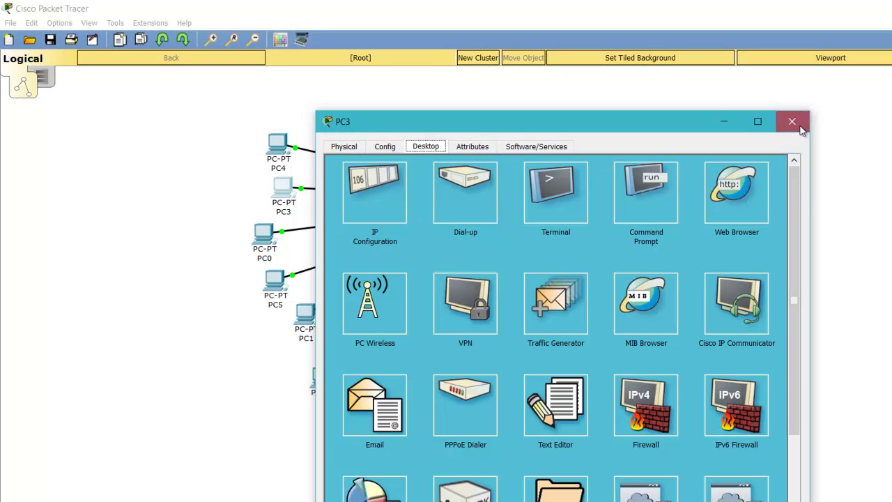
pyautogui.click(801, 129)
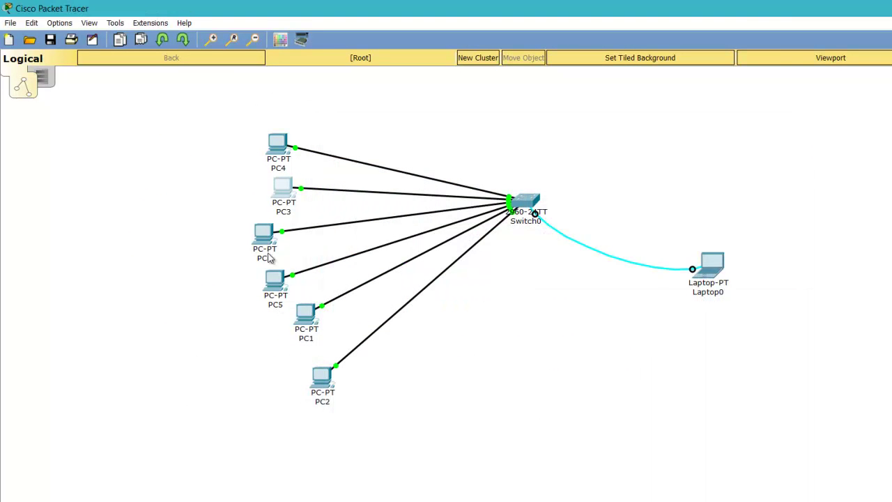
# - Set PC4's IP to 192.168.10.4, mask 255.255.255.0, gateway 192.168.10.254
pyautogui.click(280, 140)
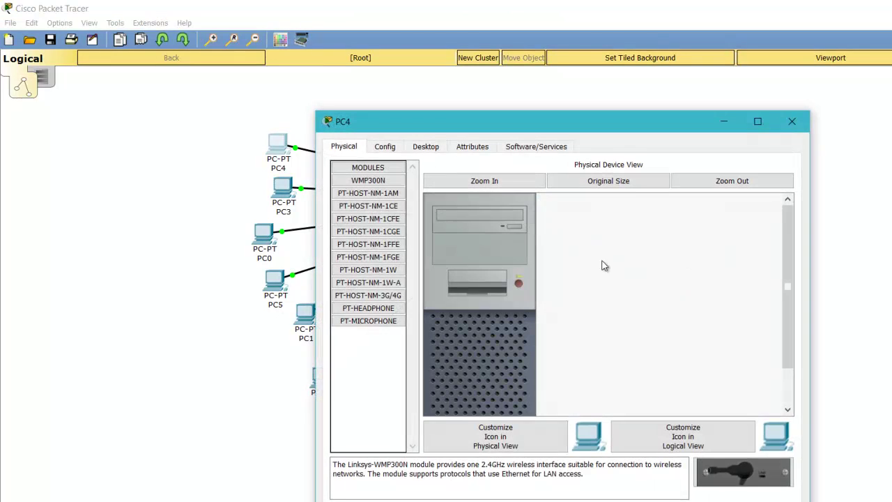
pyautogui.click(423, 147)
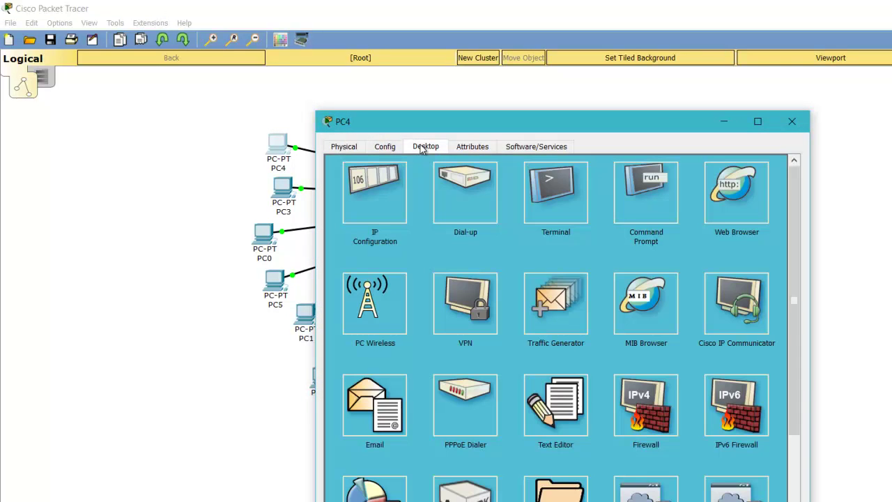
pyautogui.click(385, 198)
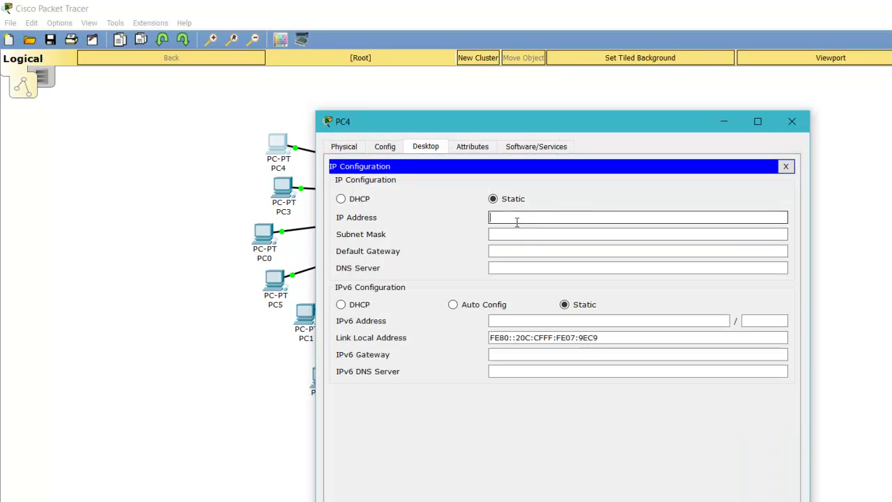
pyautogui.write('192.168')
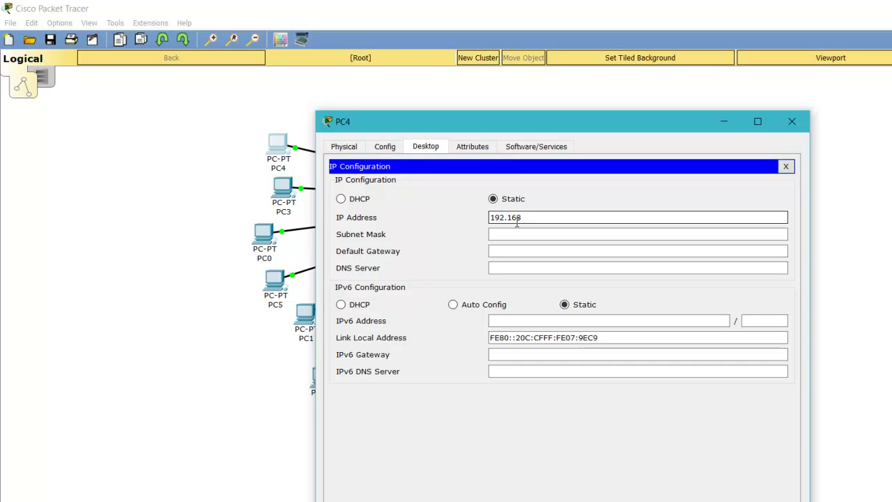
pyautogui.write('.10.4')
pyautogui.press('Tab')
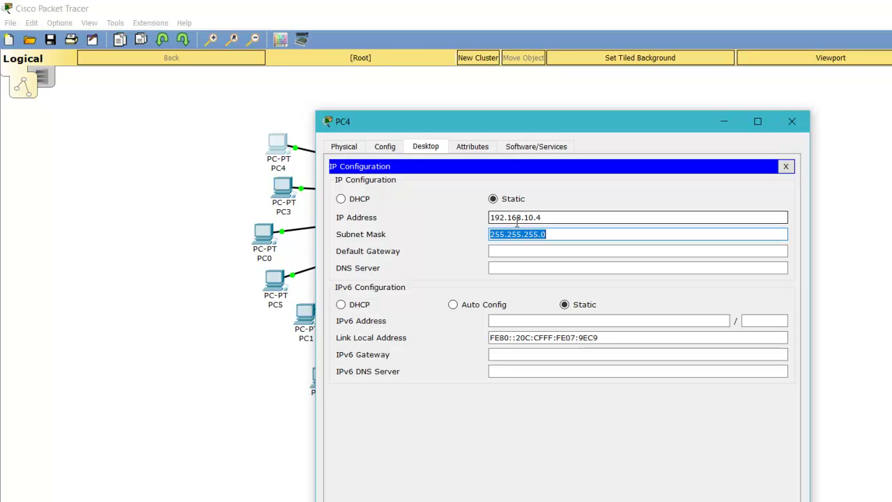
pyautogui.press('Tab')
pyautogui.write('192.')
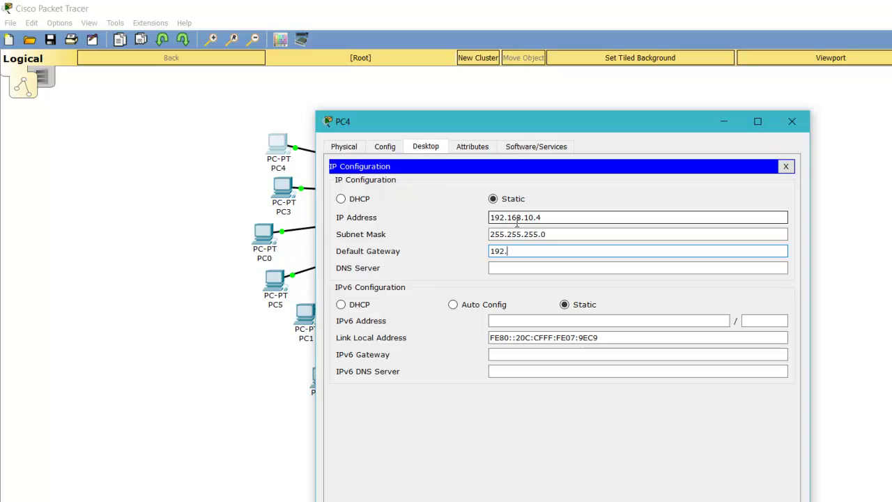
pyautogui.write('168.10.254')
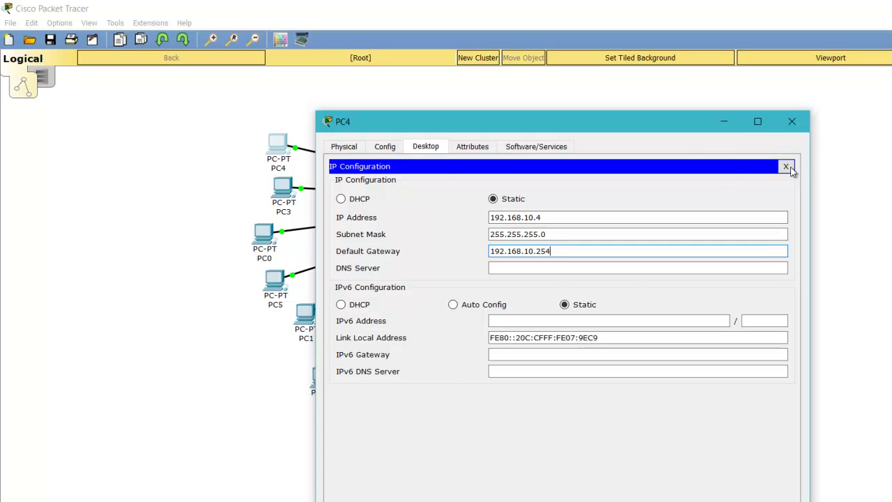
pyautogui.click(786, 166)
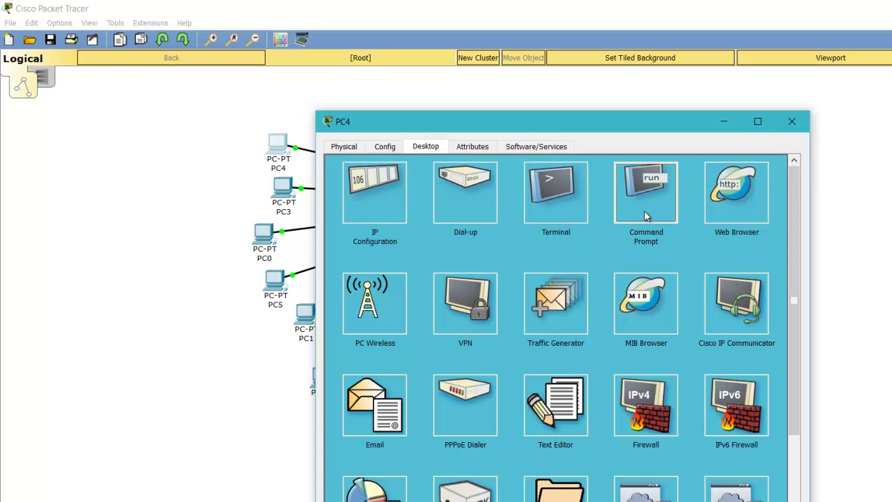
# - In PC4's Command Prompt, run ipconfig and ping 192.168.10.254, then close PC4
pyautogui.click(646, 209)
pyautogui.write('ipconfig')
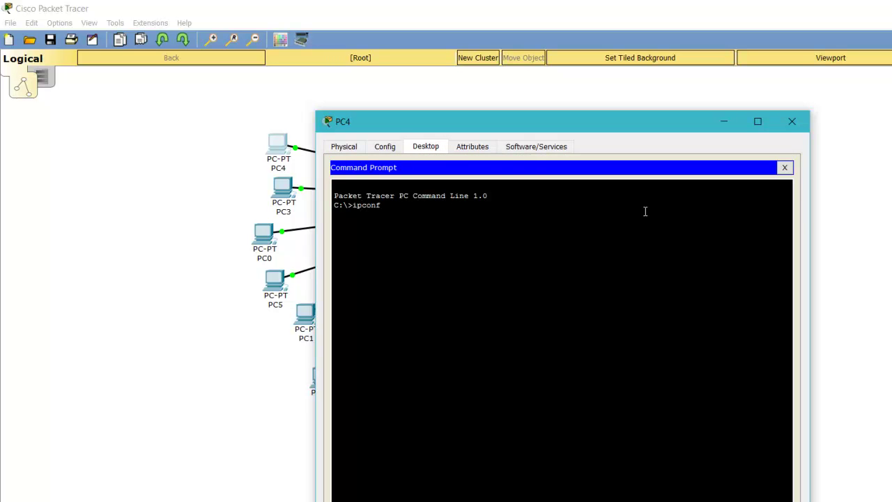
pyautogui.press('Return')
pyautogui.write('ping 192.1686')
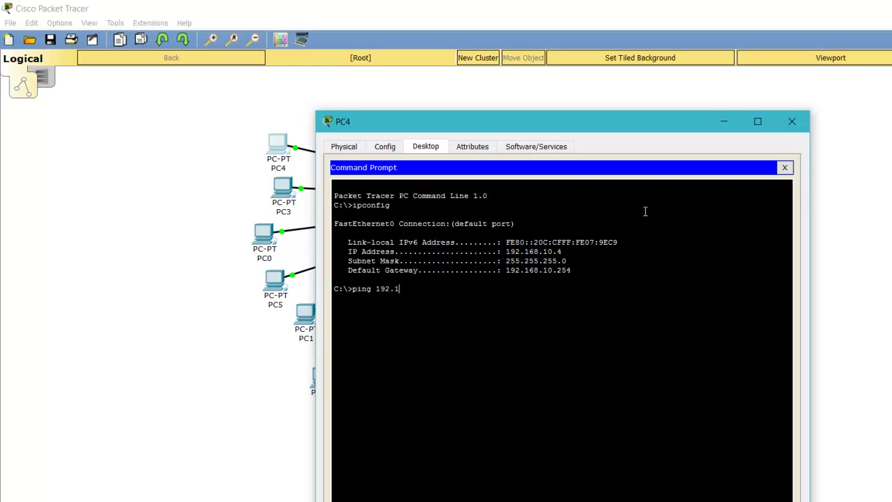
pyautogui.press('BackSpace')
pyautogui.press('BackSpace')
pyautogui.write('8.10.254')
pyautogui.press('Return')
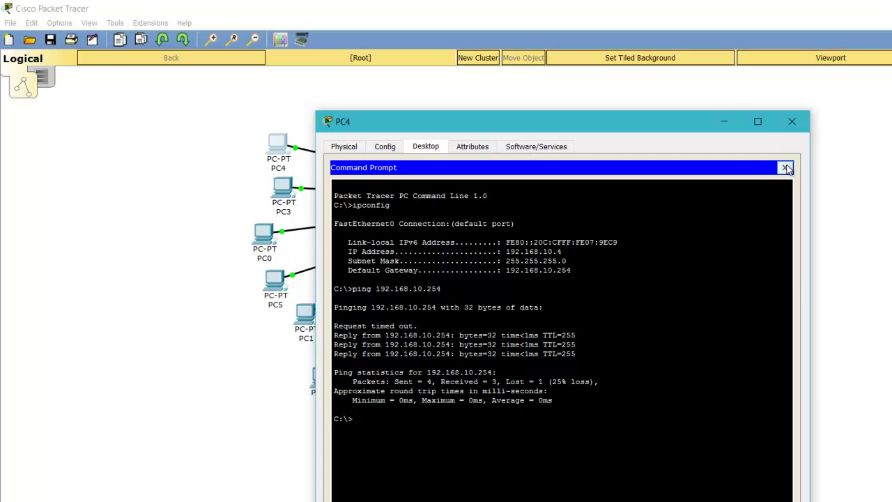
pyautogui.click(785, 167)
pyautogui.click(792, 123)
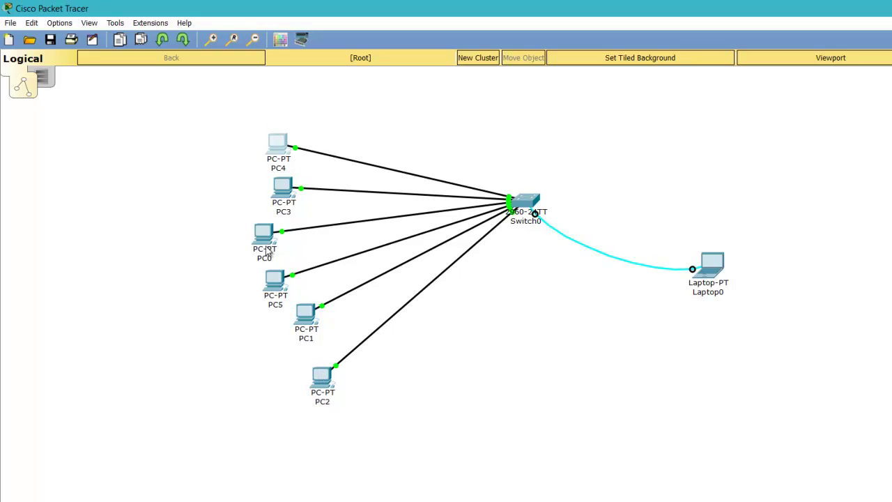
# - Set PC5's IP to 192.168.10.5, mask 255.255.255.0, gateway 192.168.10.254
pyautogui.click(276, 280)
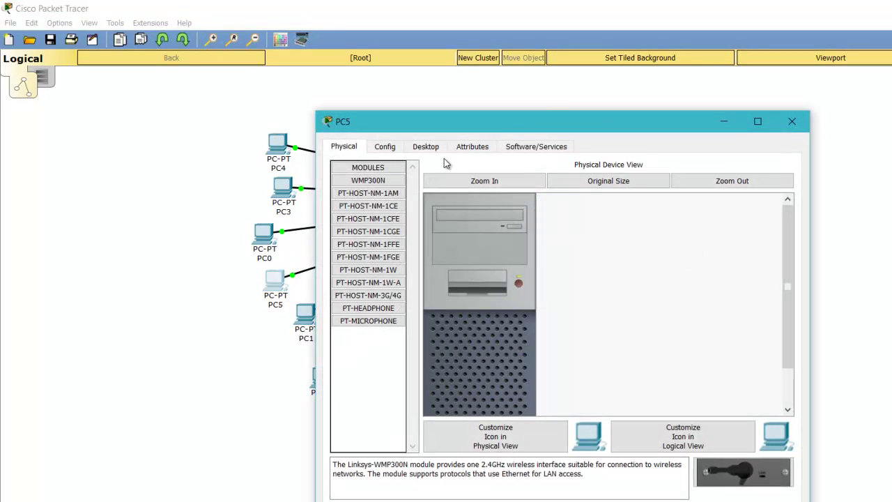
pyautogui.click(425, 148)
pyautogui.click(388, 187)
pyautogui.click(516, 219)
pyautogui.write('1')
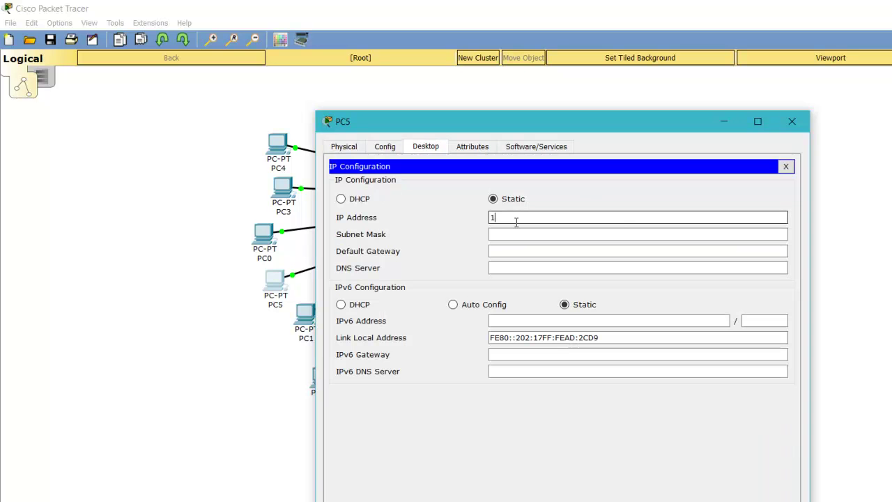
pyautogui.write('92.168.10.5')
pyautogui.press('Tab')
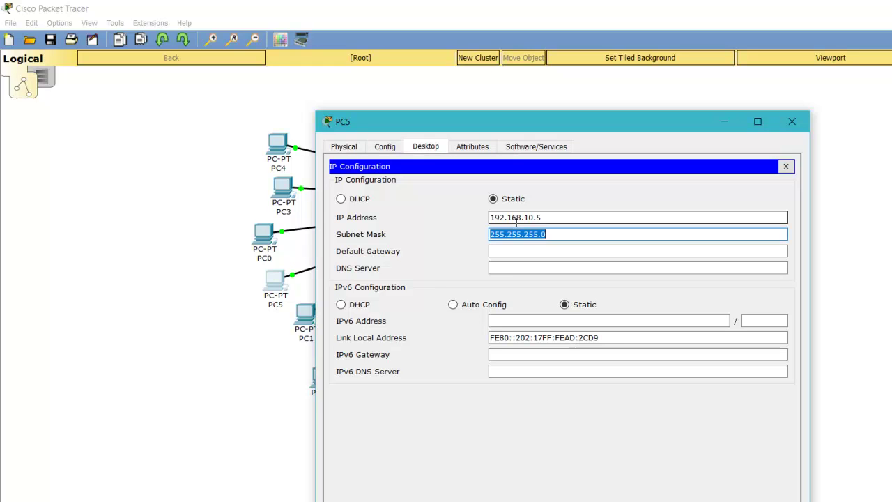
pyautogui.press('Tab')
pyautogui.write('19')
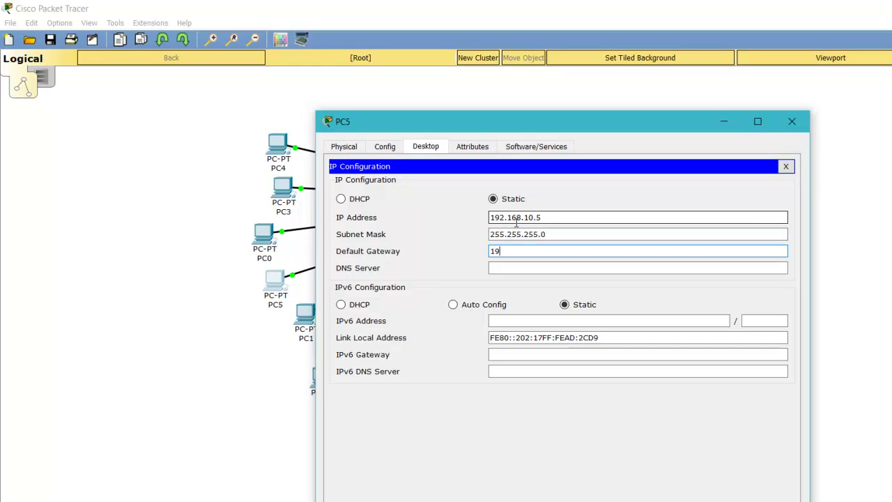
pyautogui.write('2.168.10.254')
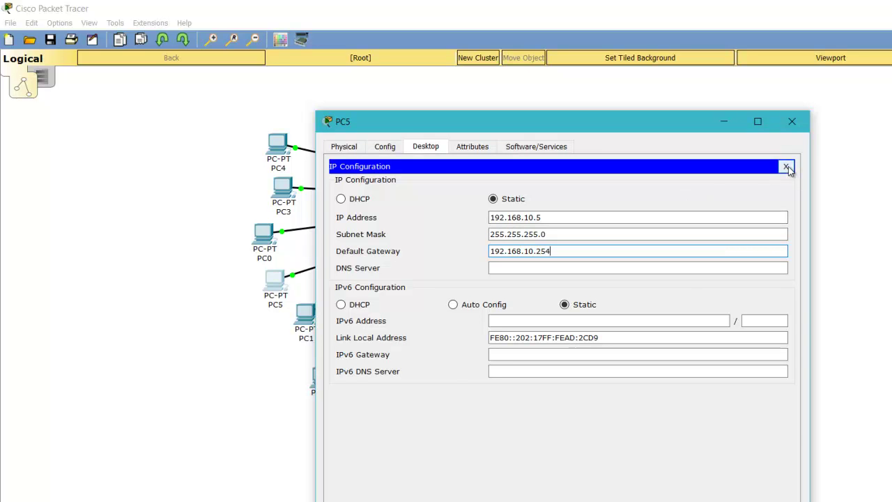
pyautogui.click(785, 166)
# - In PC5's Command Prompt, run ipconfig and ping the gateway 192.168.10.254
pyautogui.click(646, 192)
pyautogui.write('ipconfig')
pyautogui.press('Return')
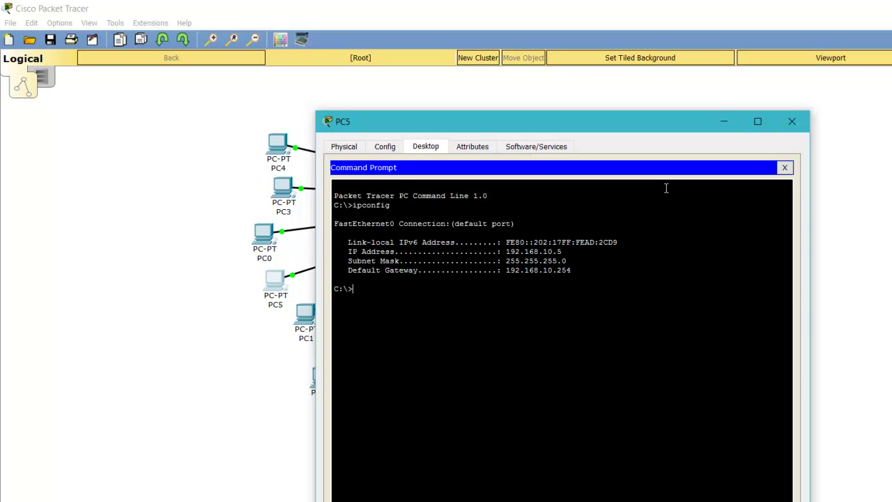
pyautogui.write('ping 192.168.10.254')
pyautogui.press('Return')
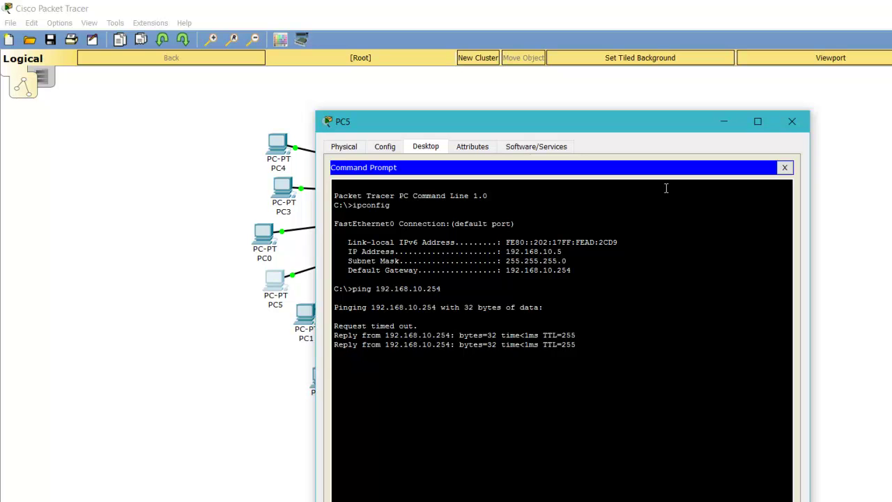
pyautogui.click(784, 167)
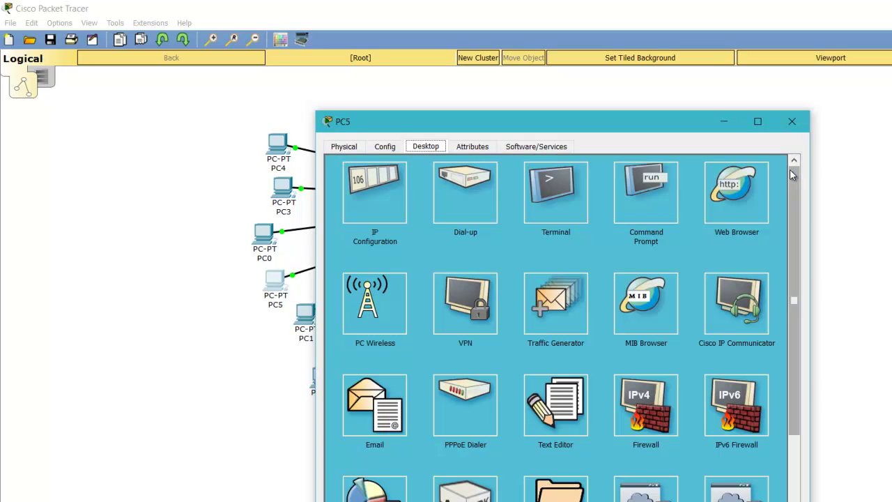
# - Close PC5 and rename the PC0 device to PC6
pyautogui.click(792, 122)
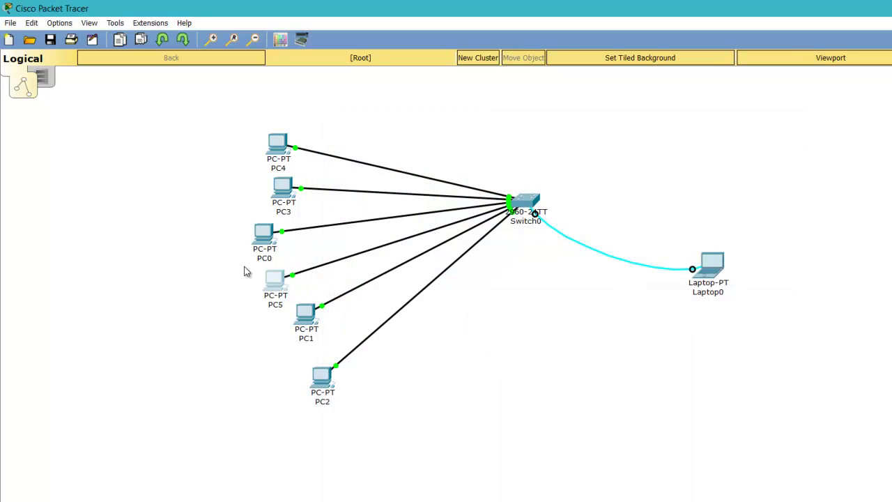
pyautogui.click(265, 258)
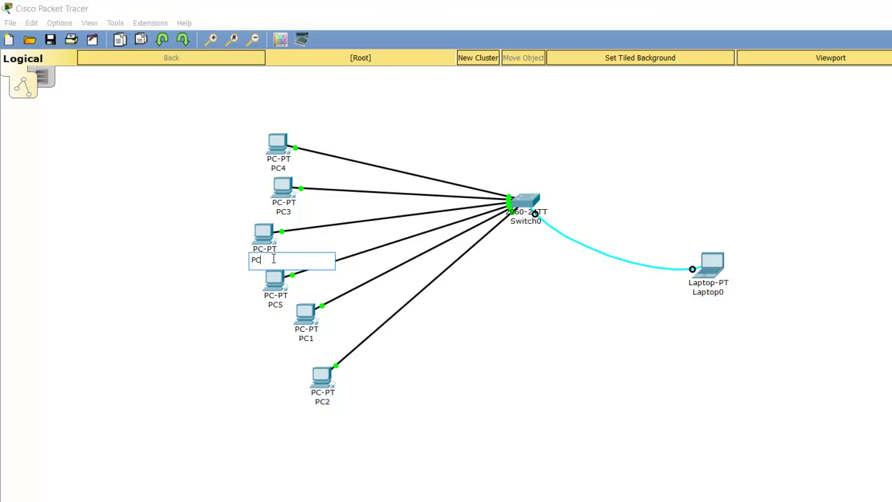
pyautogui.press('BackSpace')
pyautogui.write('6')
pyautogui.press('Return')
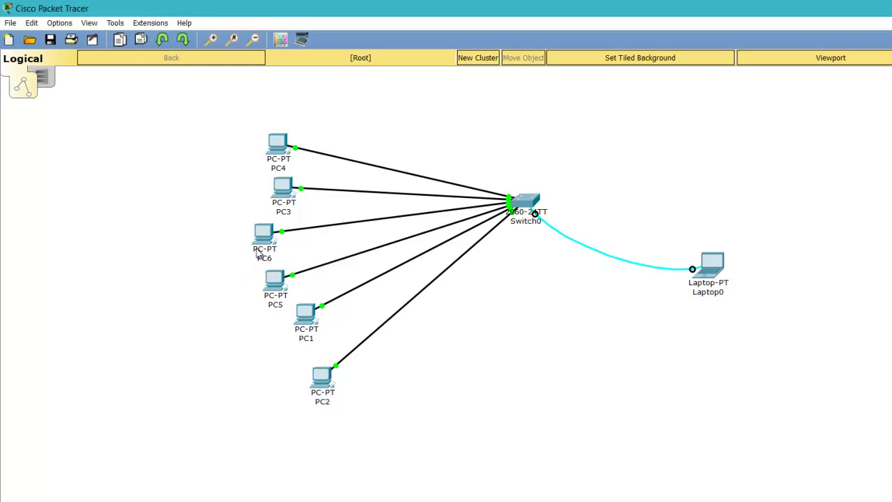
# - Set PC6's IP to 192.168.10.6, mask 255.255.255.0, gateway 192.168.10.254
pyautogui.click(263, 235)
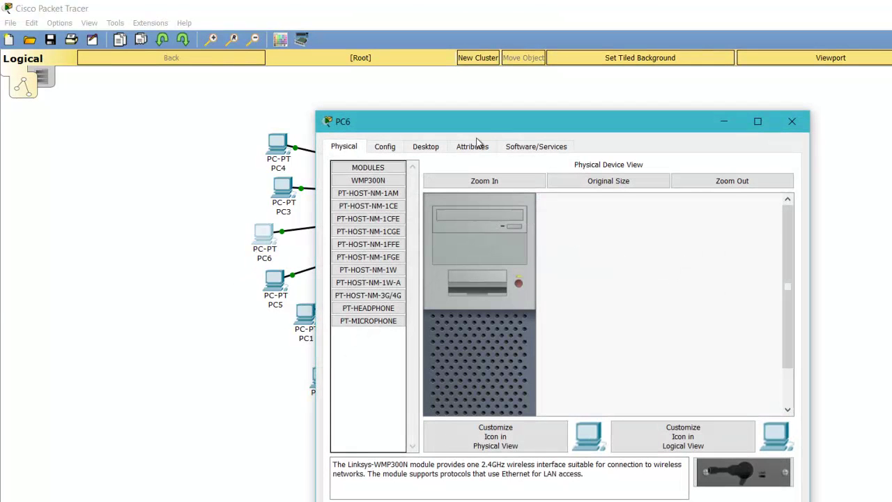
pyautogui.click(425, 146)
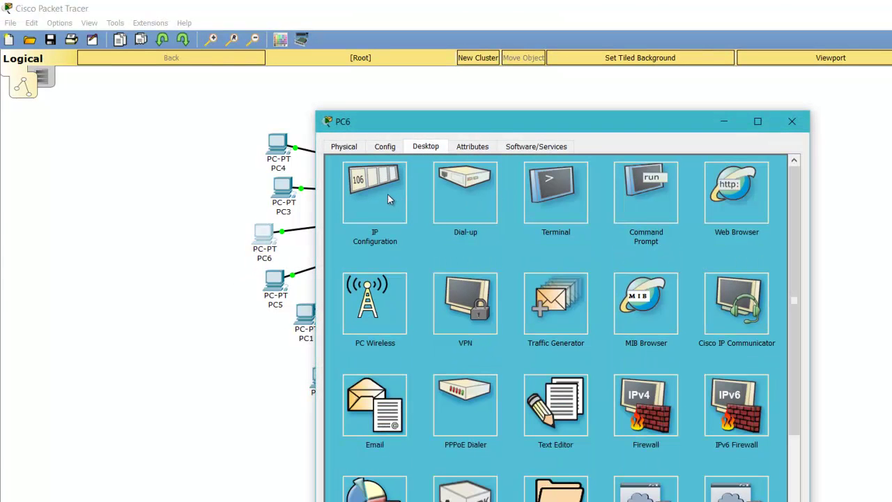
pyautogui.click(388, 194)
pyautogui.click(510, 218)
pyautogui.write('192.168.10.')
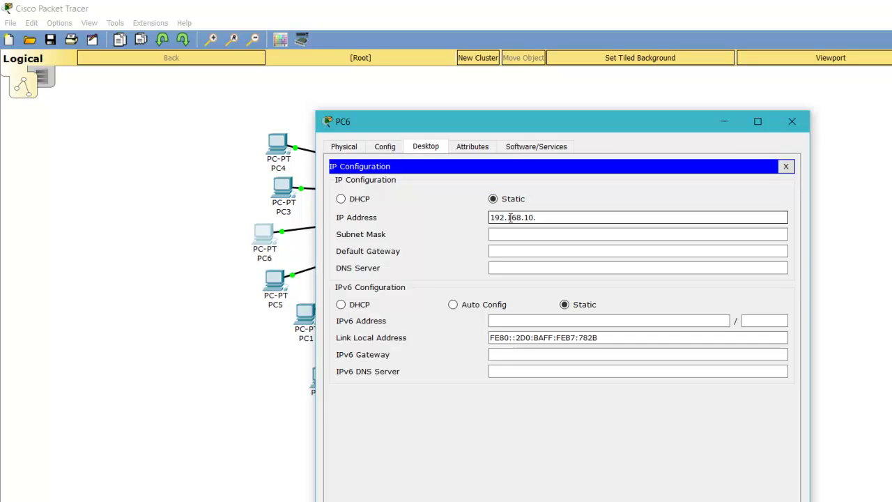
pyautogui.write('6')
pyautogui.press('Tab')
pyautogui.press('Tab')
pyautogui.write('192.168.10.254')
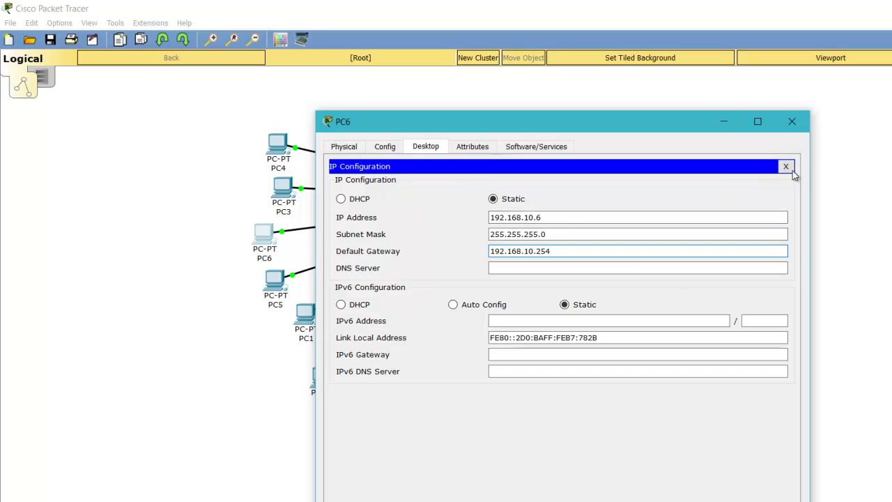
pyautogui.click(787, 167)
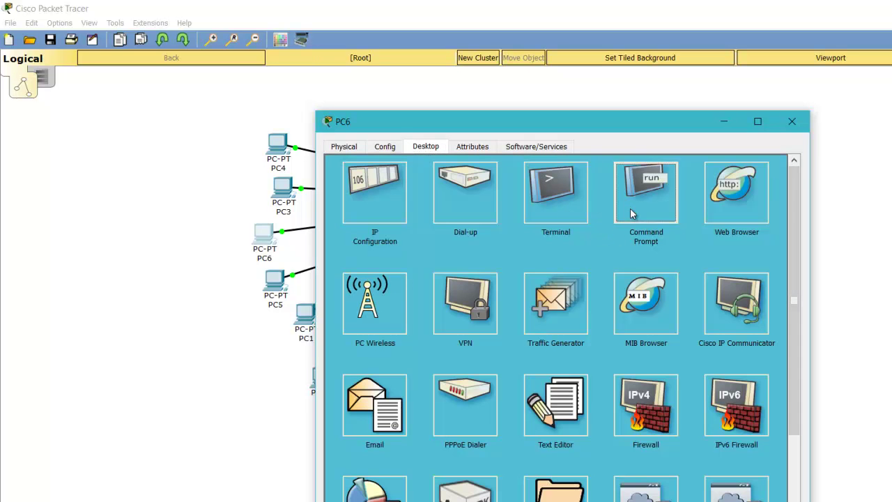
# - In PC6's Command Prompt, run ipconfig and ping 192.168.10.254, then close PC6
pyautogui.click(632, 214)
pyautogui.write('ipconfig')
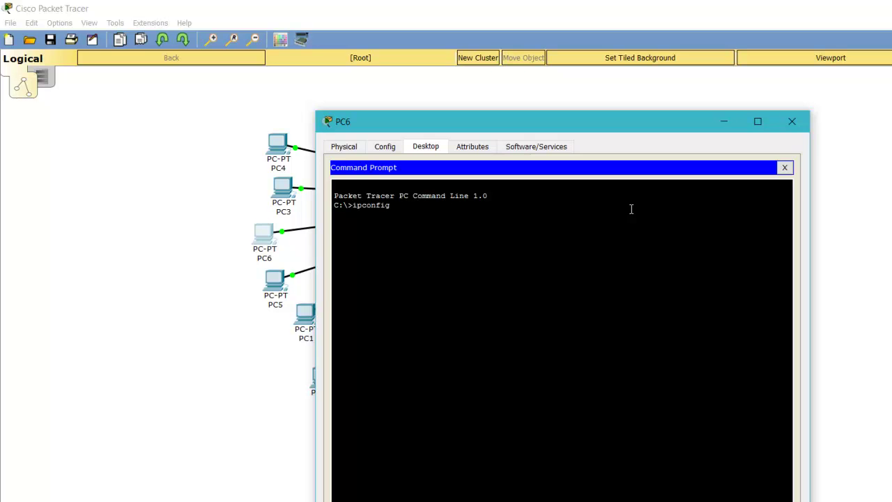
pyautogui.press('Return')
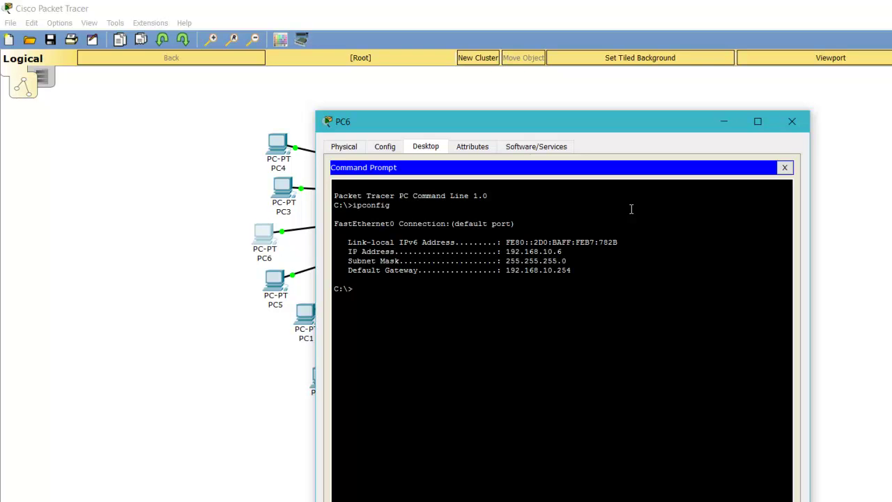
pyautogui.write('ping 192.168.10.254')
pyautogui.press('Return')
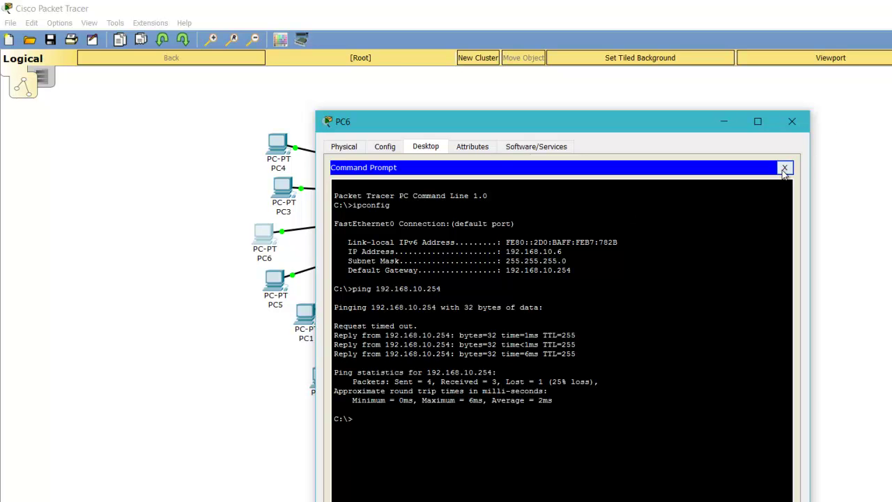
pyautogui.click(784, 168)
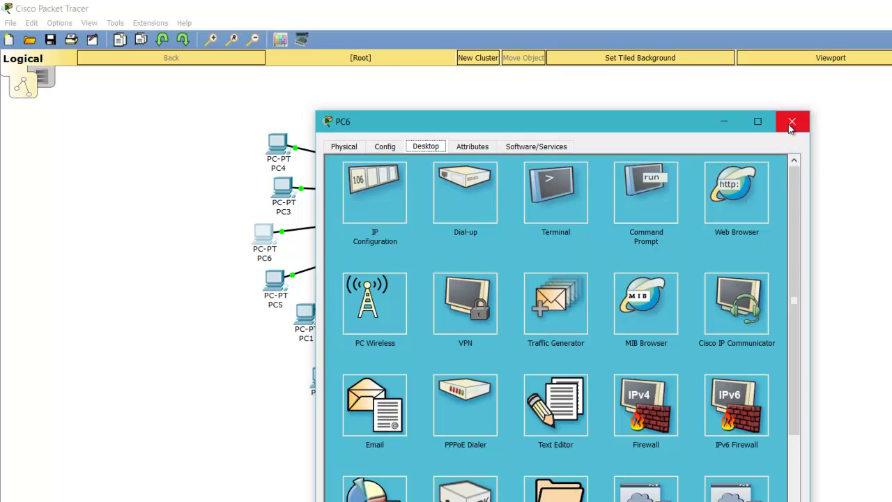
pyautogui.click(792, 122)
# - Open Laptop0's switch terminal, then note 'now the pcs are connected and ips are also there,' in Notepad
pyautogui.click(718, 262)
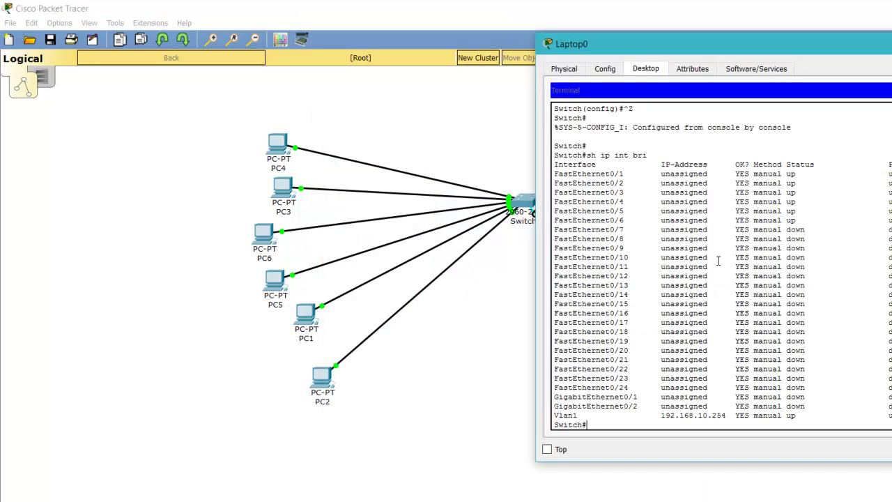
pyautogui.press('Return')
pyautogui.press('Return')
pyautogui.press('Return')
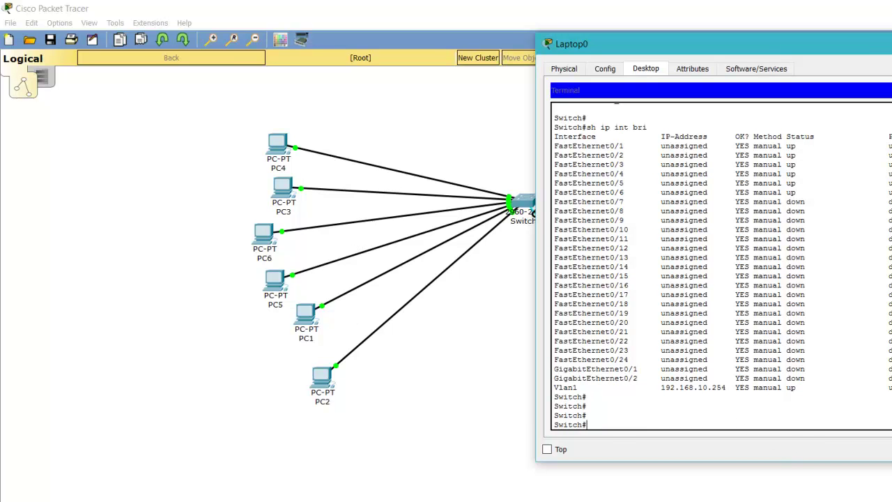
pyautogui.hotkey('alt', 'Tab')
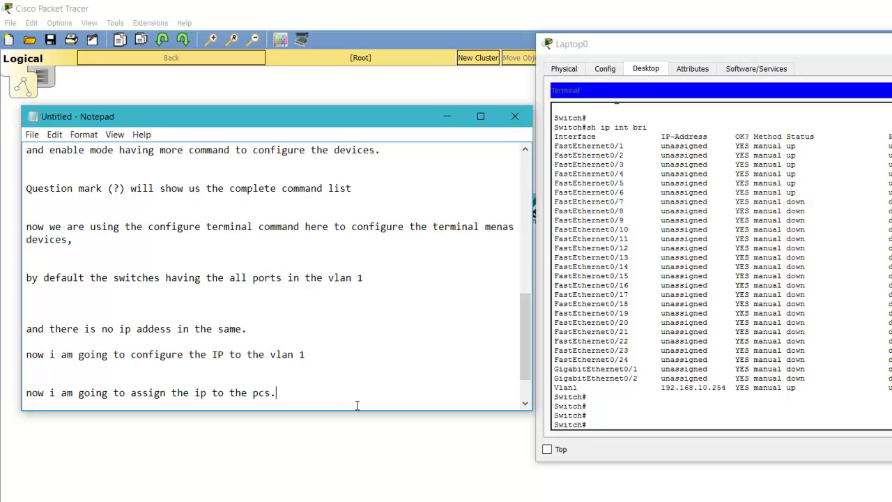
pyautogui.press('Return')
pyautogui.press('Return')
pyautogui.press('Return')
pyautogui.write('now i w')
pyautogui.press('BackSpace')
pyautogui.press('BackSpace')
pyautogui.press('BackSpace')
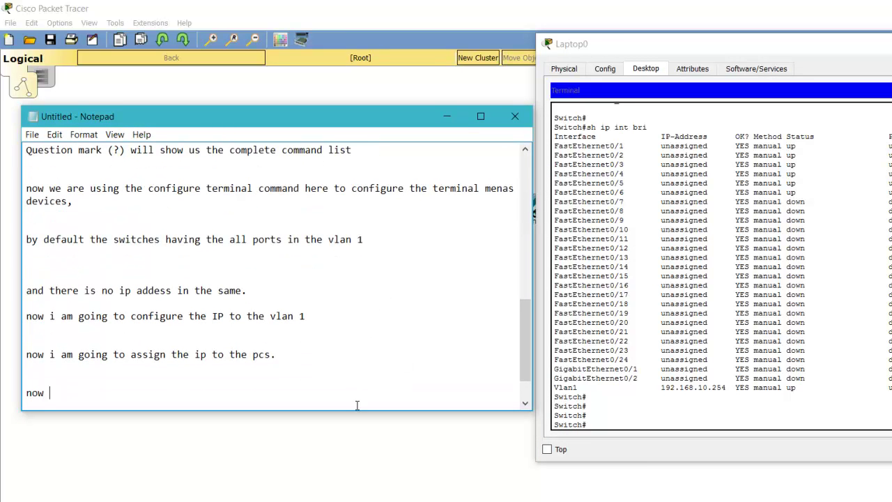
pyautogui.write('the s')
pyautogui.press('BackSpace')
pyautogui.write('pcs are connected and')
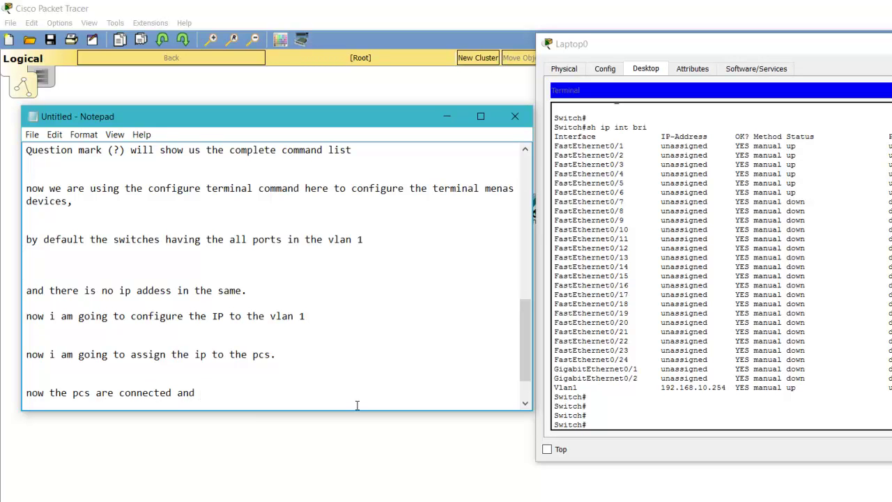
pyautogui.write(' ip ')
pyautogui.write('haas ')
pyautogui.write('===')
pyautogui.press('BackSpace')
pyautogui.press('BackSpace')
pyautogui.press('BackSpace')
pyautogui.press('BackSpace')
pyautogui.press('BackSpace')
pyautogui.press('BackSpace')
pyautogui.press('BackSpace')
pyautogui.press('BackSpace')
pyautogui.write('s are also there,')
pyautogui.press('BackSpace')
# - Add the line 'now it turn to configure the switch to remote login' to the notes
pyautogui.write(', now i am')
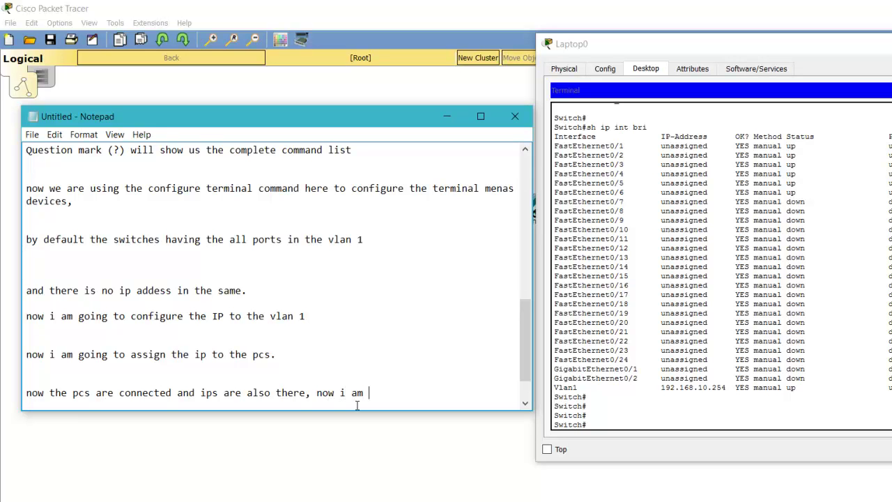
pyautogui.press('BackSpace')
pyautogui.press('BackSpace')
pyautogui.press('BackSpace')
pyautogui.press('BackSpace')
pyautogui.press('BackSpace')
pyautogui.press('BackSpace')
pyautogui.press('BackSpace')
pyautogui.press('BackSpace')
pyautogui.press('BackSpace')
pyautogui.press('BackSpace')
pyautogui.press('Return')
pyautogui.write('now i')
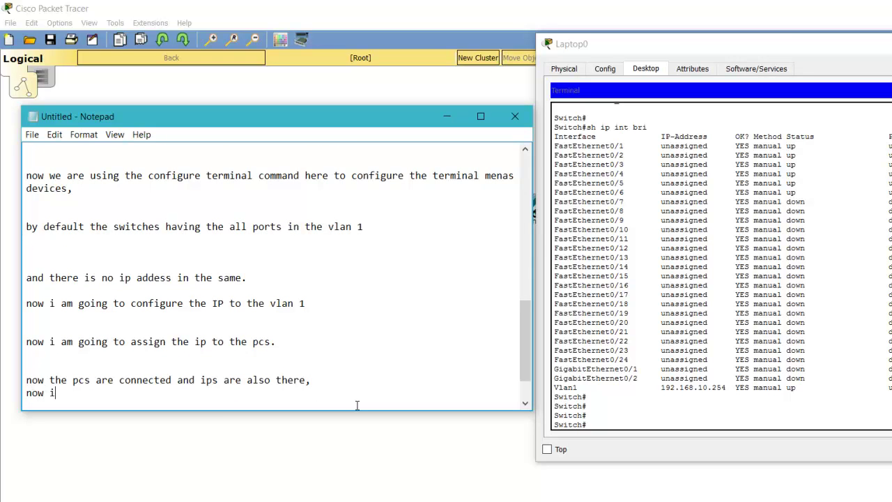
pyautogui.write('t turn to configure the switch ')
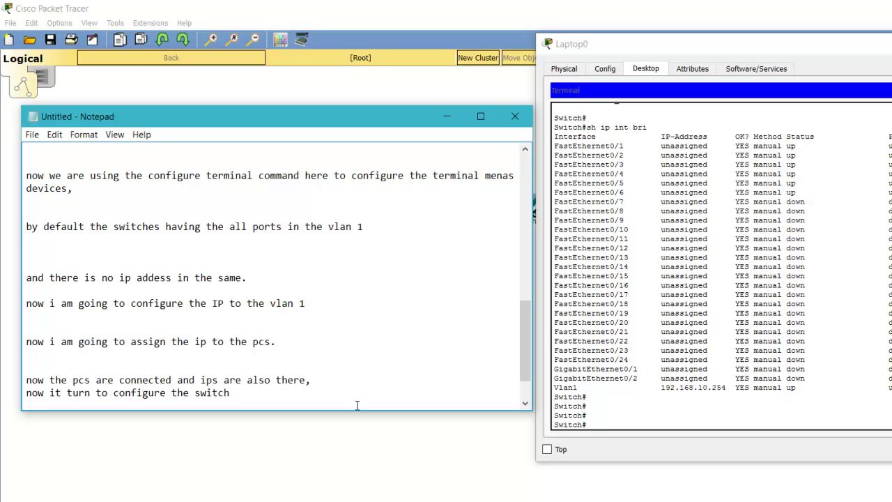
pyautogui.write('to remote login')
# - In Laptop0's switch terminal, enter global configuration and select vty lines 0 4
pyautogui.press('Return')
pyautogui.click(843, 397)
pyautogui.write('conf t')
pyautogui.press('Return')
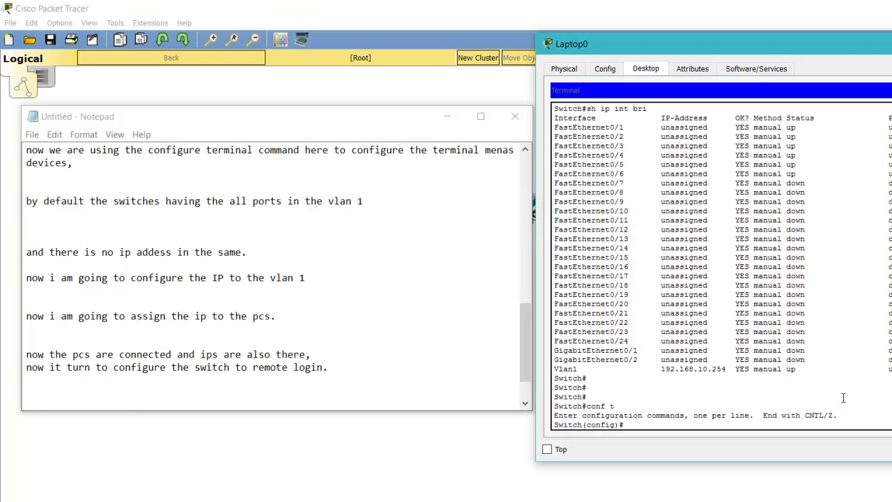
pyautogui.write('lin')
pyautogui.press('Tab')
pyautogui.write('v')
pyautogui.press('Tab')
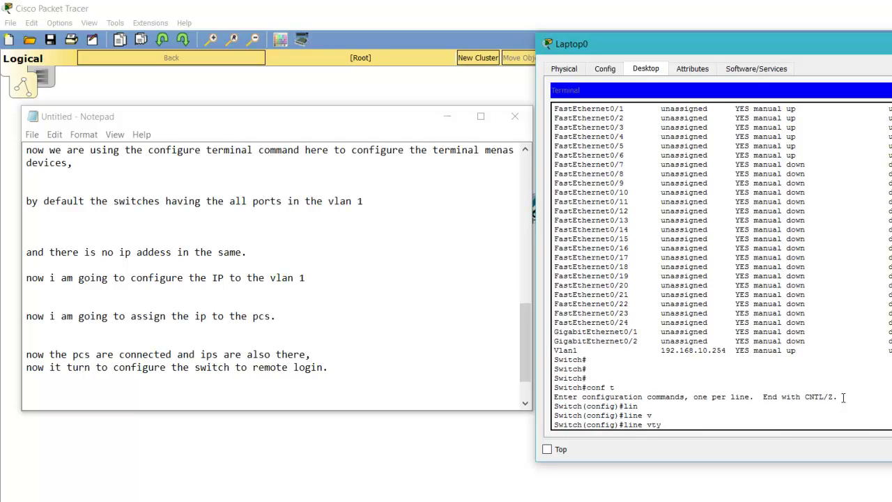
pyautogui.write('0 4')
pyautogui.press('Return')
# - Enable login on the vty lines and add the comment 'first up all we have to set the enable passw'
pyautogui.write('l')
pyautogui.write('lo')
pyautogui.press('Tab')
pyautogui.write('gi')
pyautogui.press('Tab')
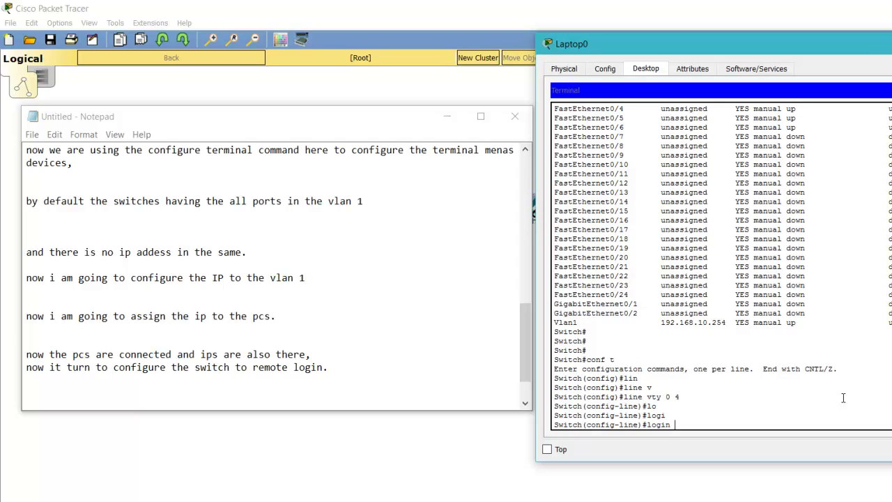
pyautogui.hotkey('ctrl', 'z')
pyautogui.press('Return')
pyautogui.press('Return')
pyautogui.press('Return')
pyautogui.write('fi')
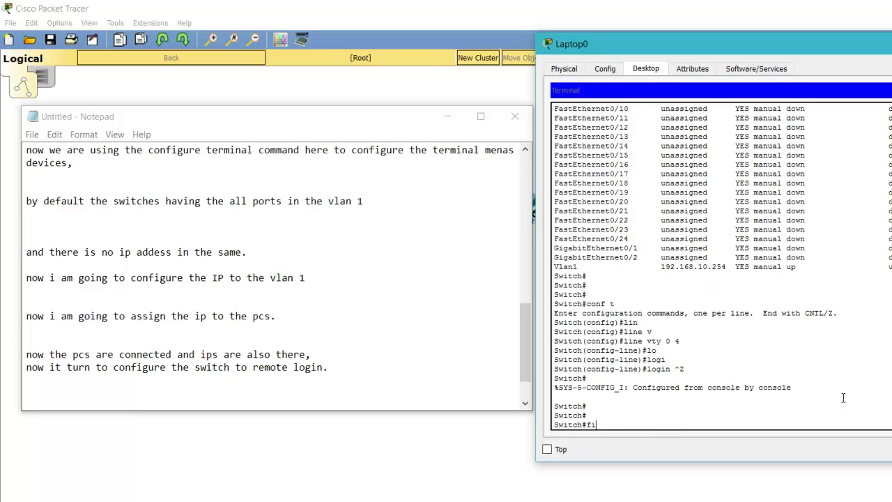
pyautogui.write('rst up all we have to set the enable password')
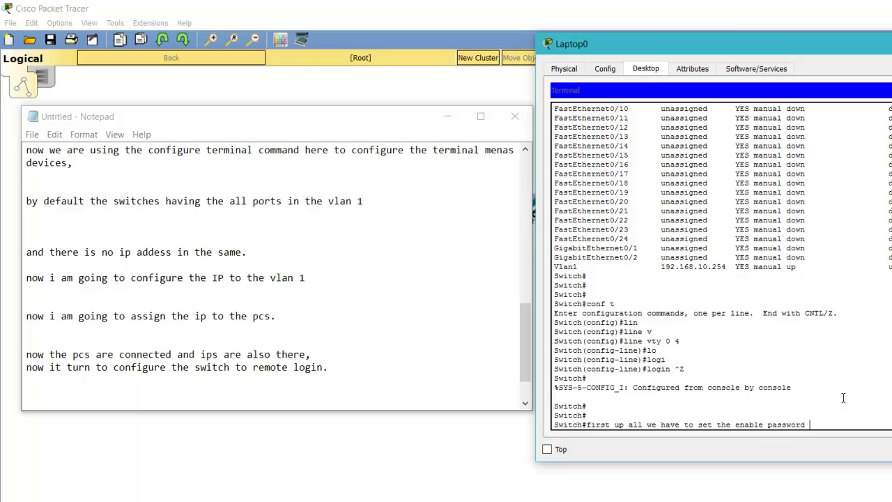
# - Type a note: 'let's see what happend when we have not set the enable password.'
pyautogui.press('Return')
pyautogui.press('Return')
pyautogui.press('Return')
pyautogui.press('Return')
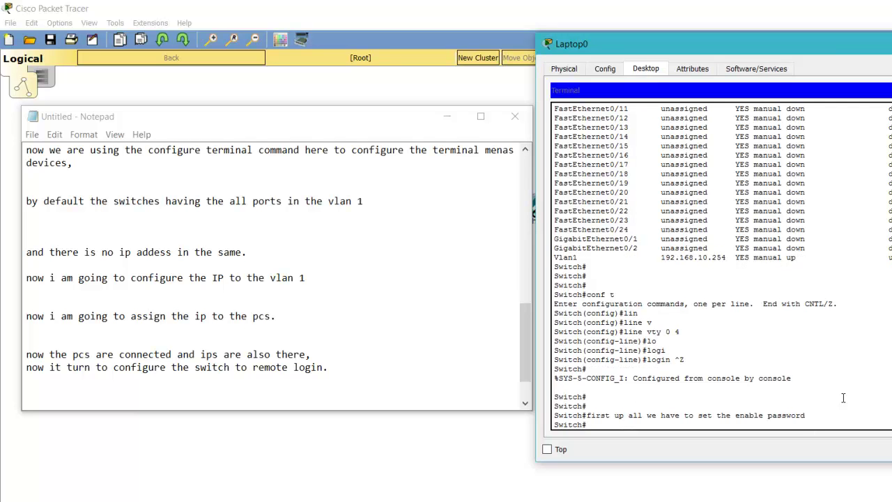
pyautogui.write('now')
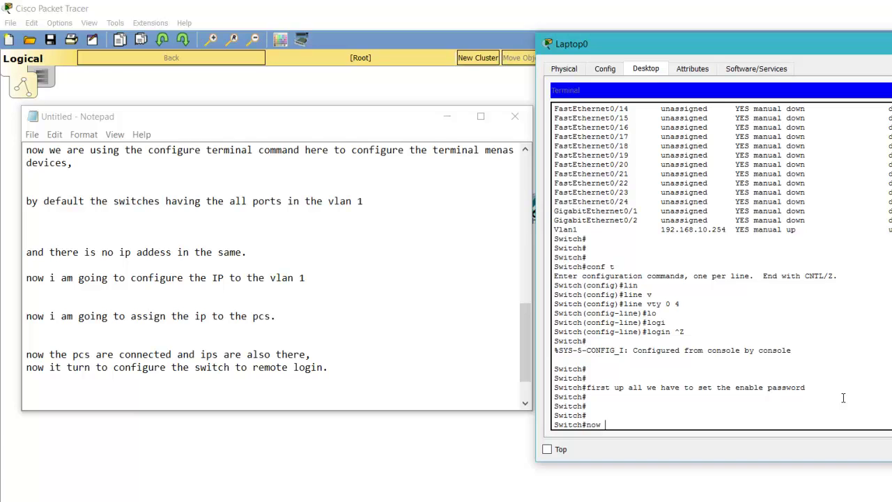
pyautogui.press('BackSpace')
pyautogui.press('BackSpace')
pyautogui.press('BackSpace')
pyautogui.press('BackSpace')
pyautogui.write("let's se")
pyautogui.press('BackSpace')
pyautogui.write('e what happen when w')
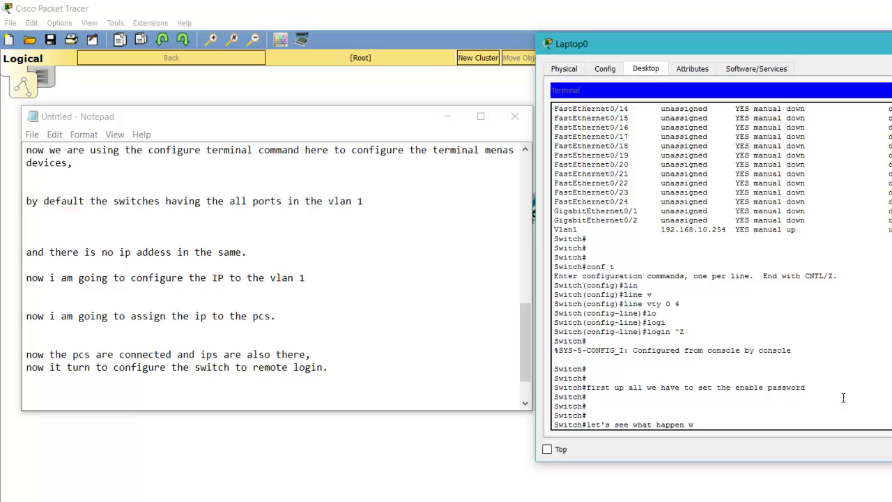
pyautogui.write('e ')
pyautogui.write('have nt ')
pyautogui.write('set the')
pyautogui.press('BackSpace')
pyautogui.press('BackSpace')
pyautogui.press('BackSpace')
pyautogui.press('BackSpace')
pyautogui.press('BackSpace')
pyautogui.press('BackSpace')
pyautogui.press('BackSpace')
pyautogui.press('BackSpace')
pyautogui.press('BackSpace')
pyautogui.write('ot ')
pyautogui.write('set the')
pyautogui.write(' a')
pyautogui.write('nable')
pyautogui.press('BackSpace')
pyautogui.press('BackSpace')
pyautogui.press('BackSpace')
pyautogui.press('BackSpace')
pyautogui.press('BackSpace')
pyautogui.press('BackSpace')
pyautogui.write('enable passwords')
pyautogui.press('BackSpace')
pyautogui.write('d')
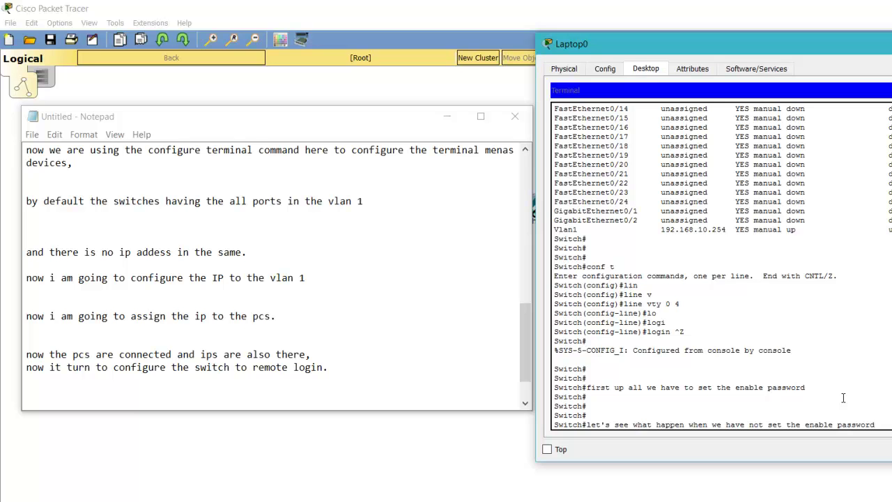
pyautogui.write('.')
pyautogui.press('Return')
pyautogui.press('Return')
pyautogui.press('Return')
pyautogui.press('Return')
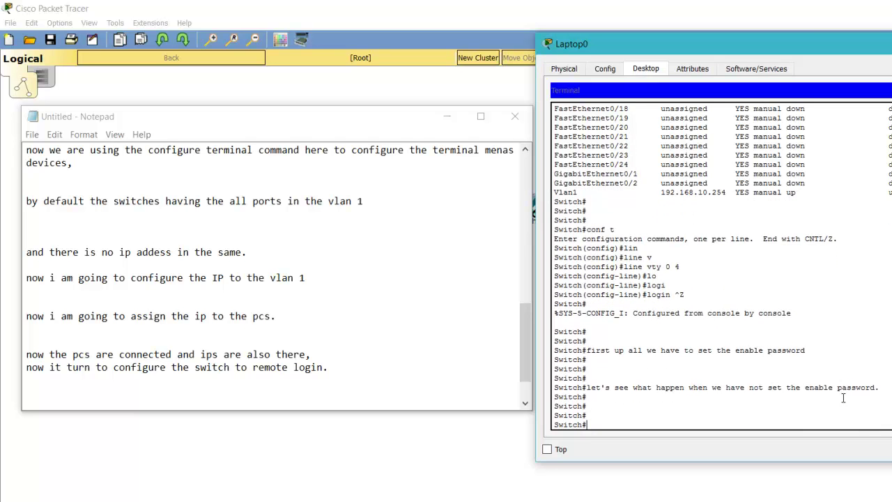
# - Enter line vty 0 4 from global config and give the lines a login password
pyautogui.write('conff')
pyautogui.press('BackSpace')
pyautogui.write('t')
pyautogui.press('Return')
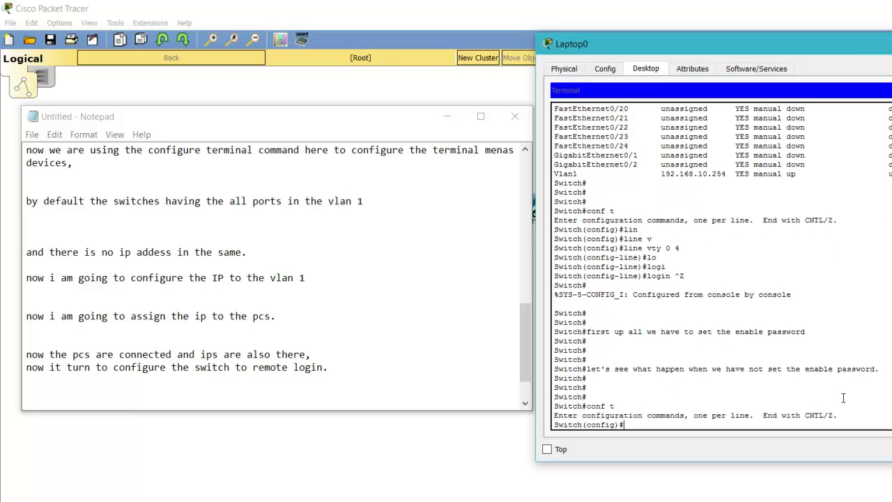
pyautogui.write('li')
pyautogui.press('Tab')
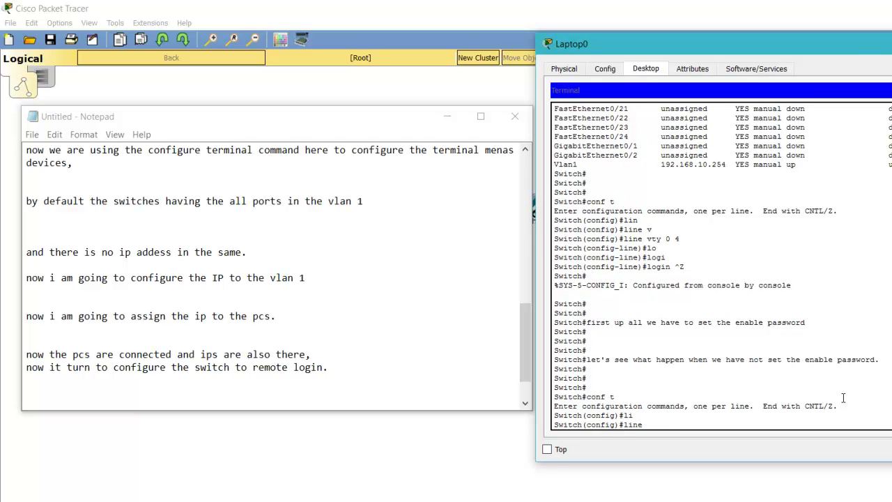
pyautogui.write('v')
pyautogui.press('Tab')
pyautogui.write('0 ')
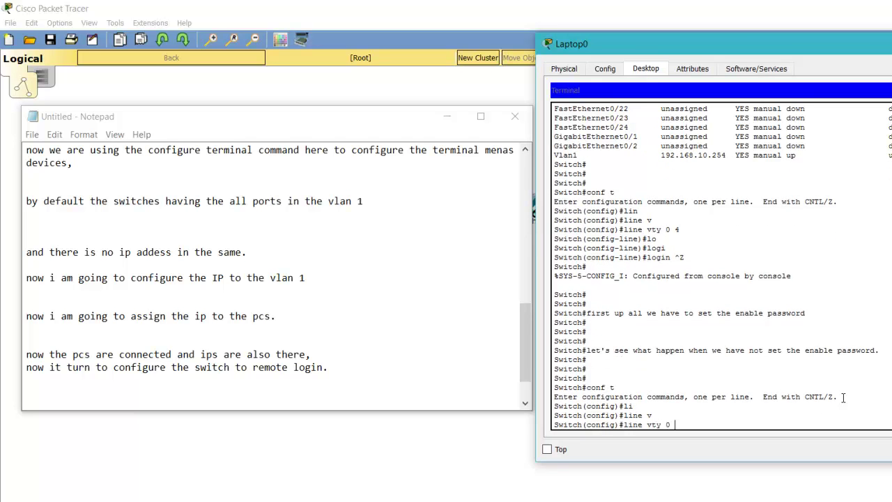
pyautogui.write('4')
pyautogui.press('Return')
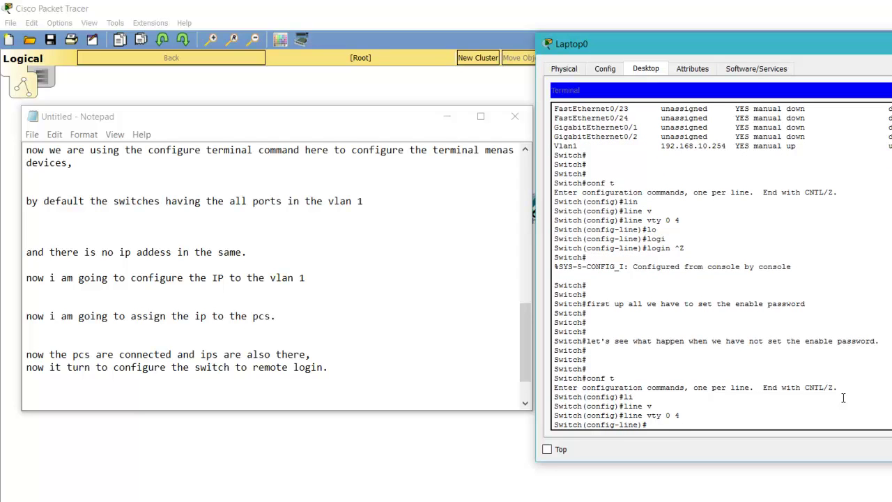
pyautogui.write('pass')
pyautogui.press('Tab')
pyautogui.write('cisco')
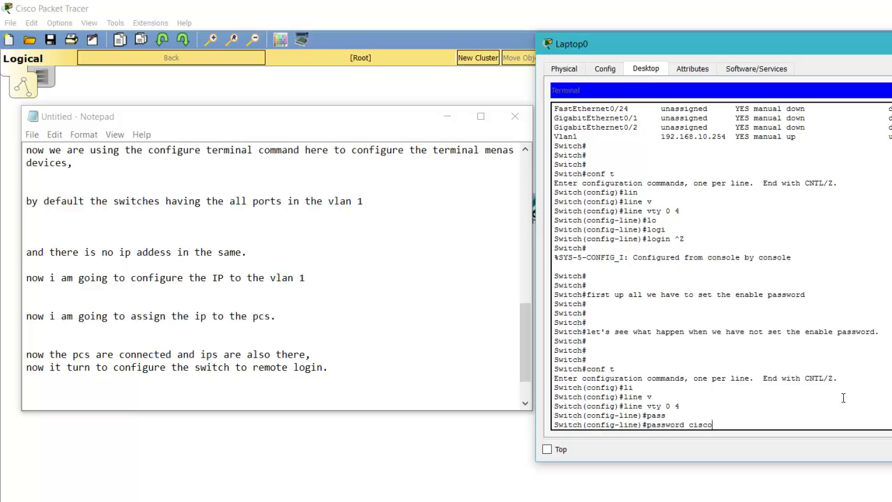
pyautogui.press('Return')
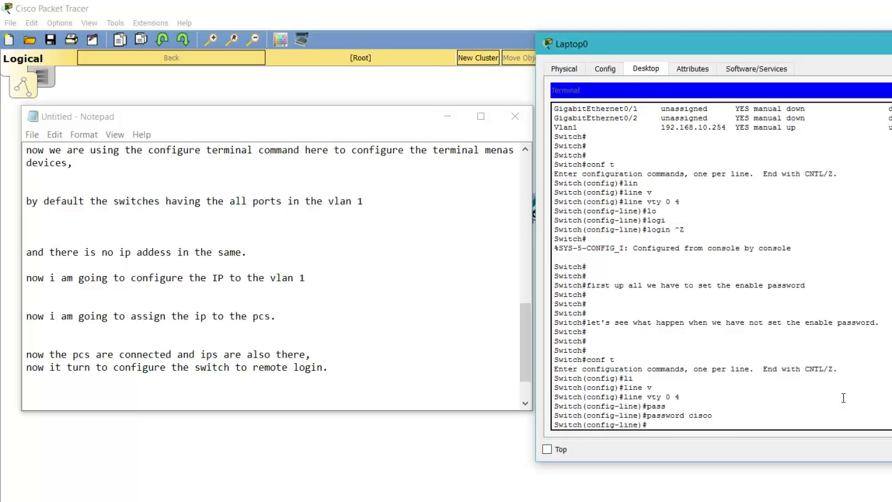
# - Set transport input telnet on the vty lines
pyautogui.write('tra')
pyautogui.press('Tab')
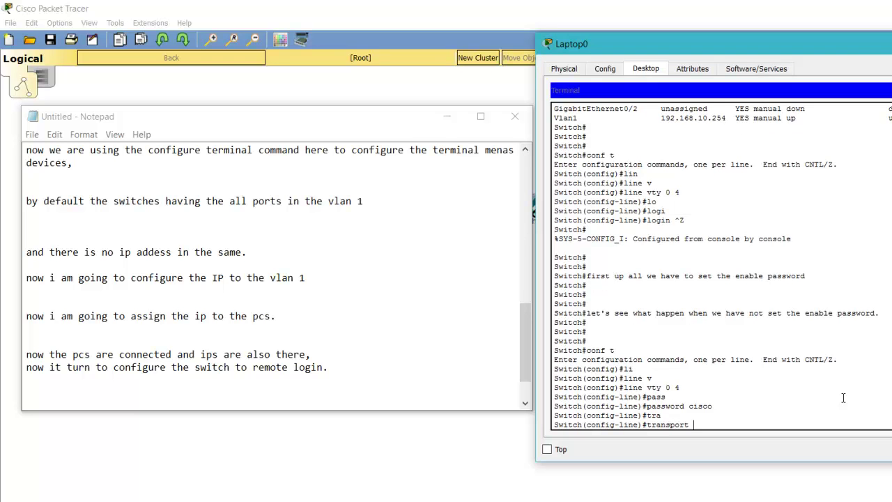
pyautogui.write('in')
pyautogui.press('Tab')
pyautogui.write('te')
pyautogui.press('Tab')
pyautogui.press('Return')
pyautogui.press('Return')
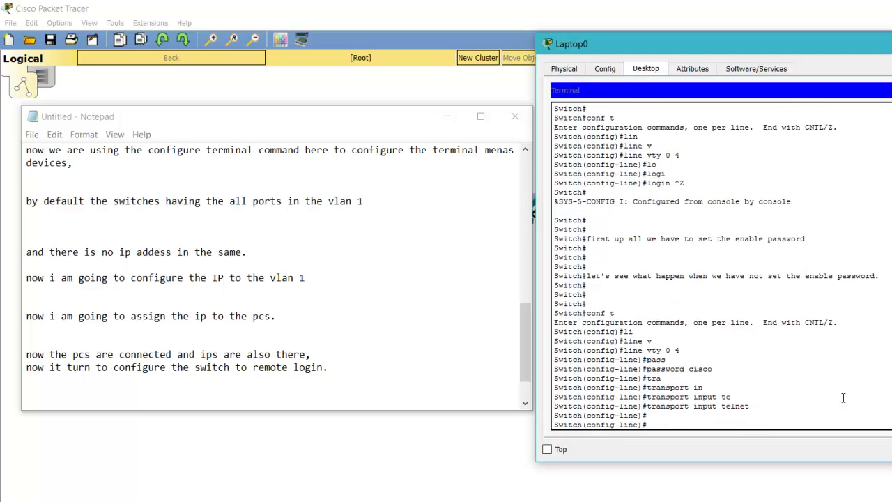
pyautogui.press('Return')
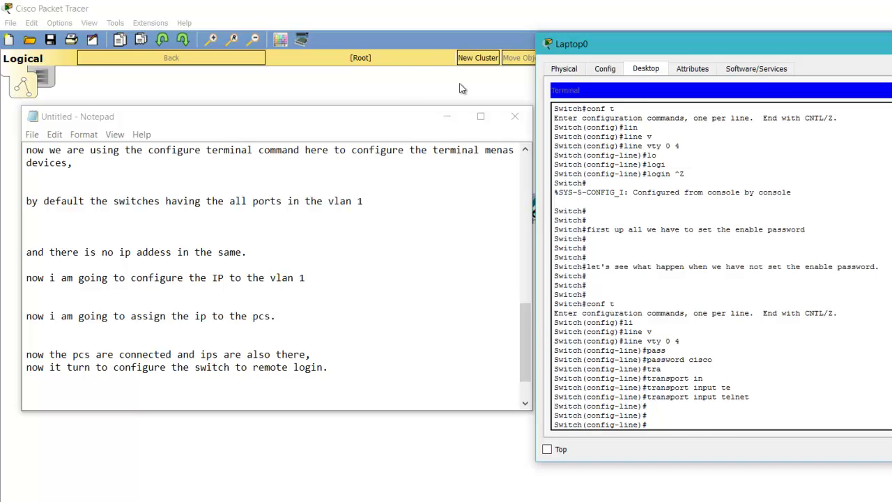
# - From PC4's Command Prompt, ping 192.168.10.254 again and telnet into the switch
pyautogui.click(447, 116)
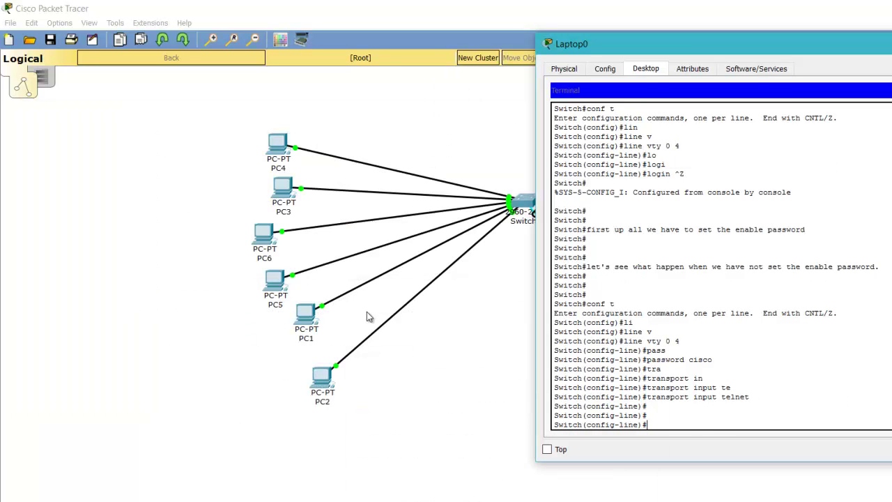
pyautogui.click(266, 132)
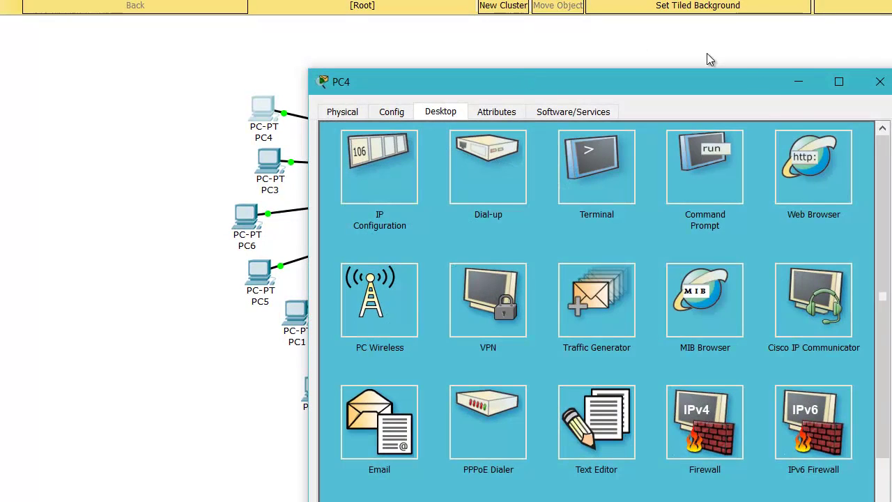
pyautogui.click(712, 144)
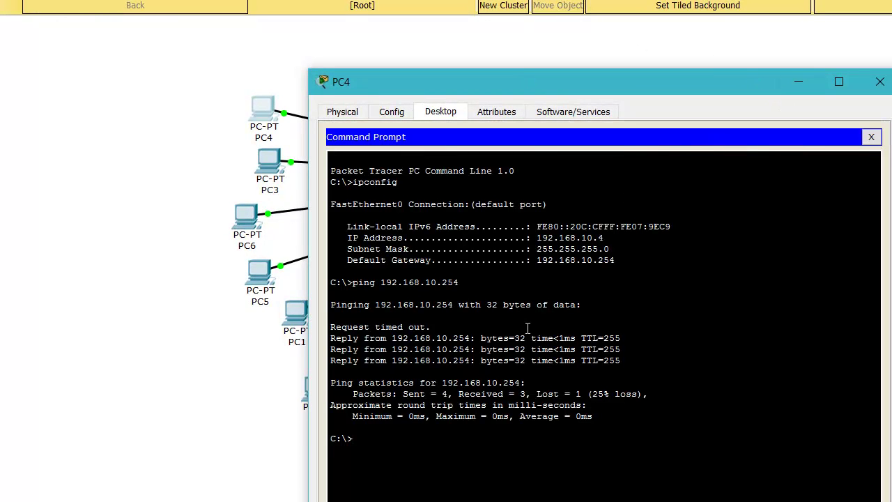
pyautogui.press('Up')
pyautogui.press('Return')
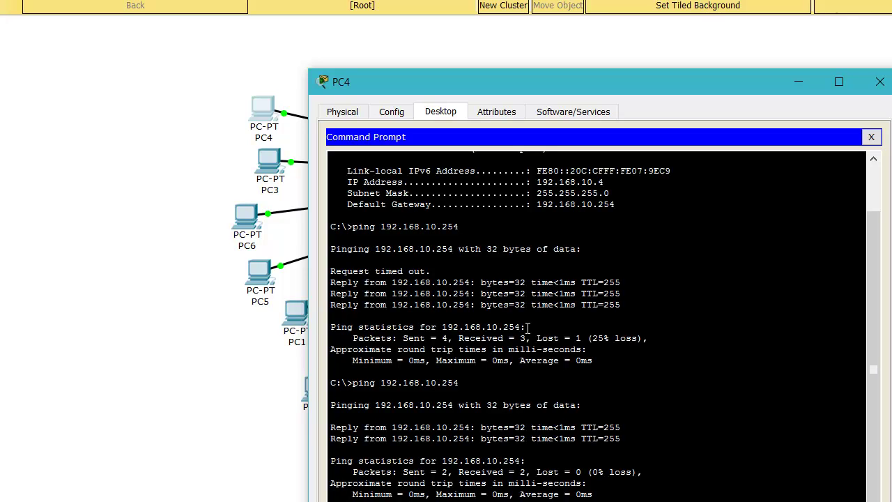
pyautogui.press('Return')
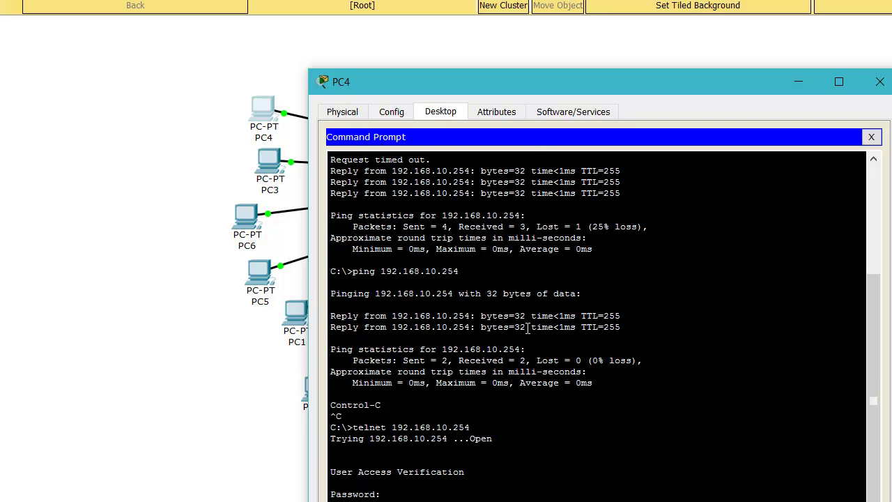
pyautogui.moveTo(649, 78); pyautogui.dragTo(512, 85)
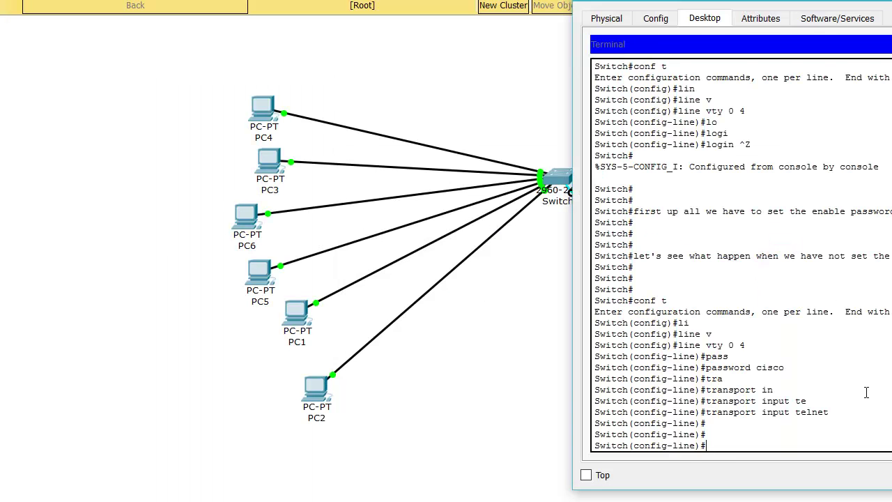
# - Leave line config, re-enter conf t and set an enable password on the switch
pyautogui.press('Return')
pyautogui.press('Return')
pyautogui.press('Return')
pyautogui.hotkey('ctrl', 'z')
pyautogui.press('Return')
pyautogui.write('conf t')
pyautogui.press('Return')
pyautogui.press('Return')
pyautogui.press('Return')
pyautogui.write('ena')
pyautogui.press('Tab')
pyautogui.write('pass')
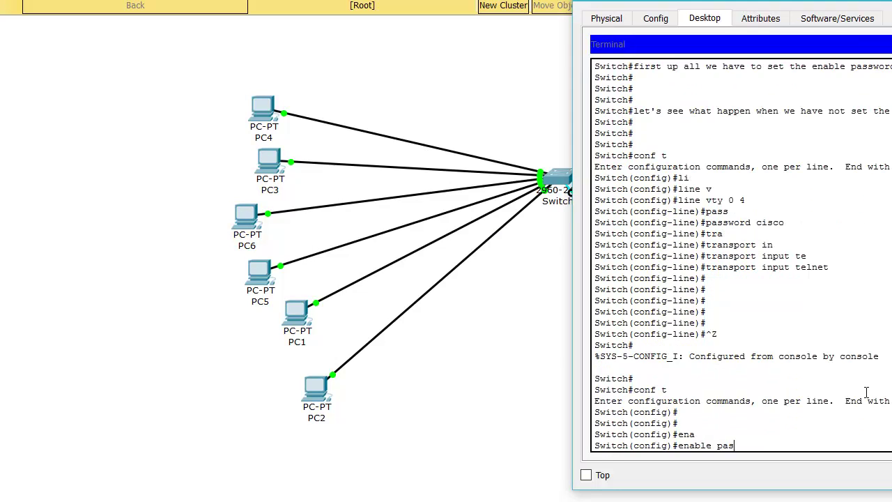
pyautogui.press('Tab')
pyautogui.write('cisco')
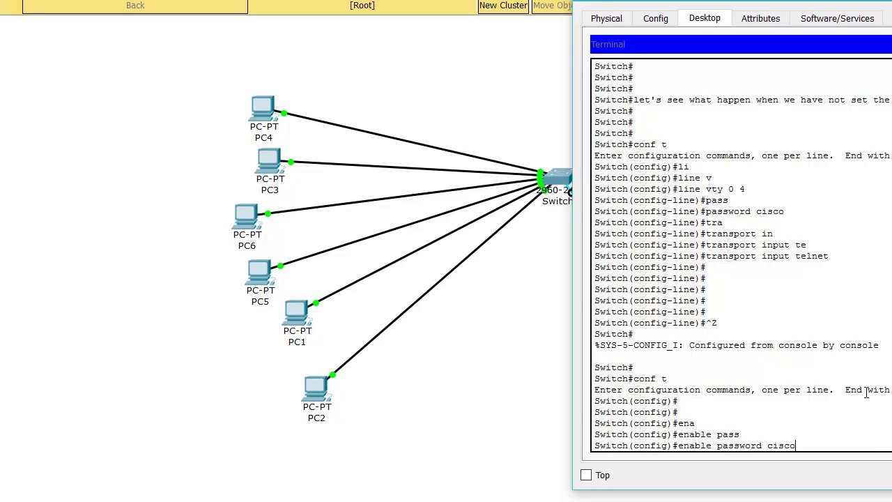
pyautogui.press('Return')
pyautogui.press('Return')
pyautogui.press('Return')
pyautogui.press('Return')
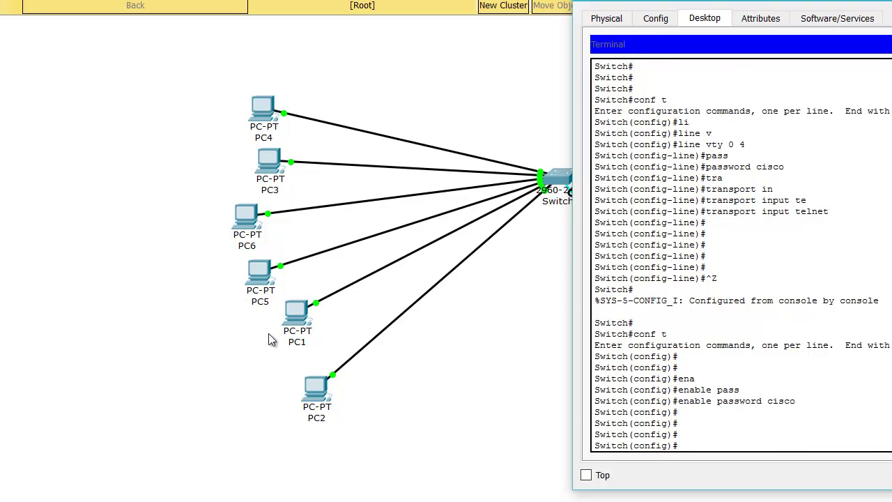
pyautogui.click(321, 396)
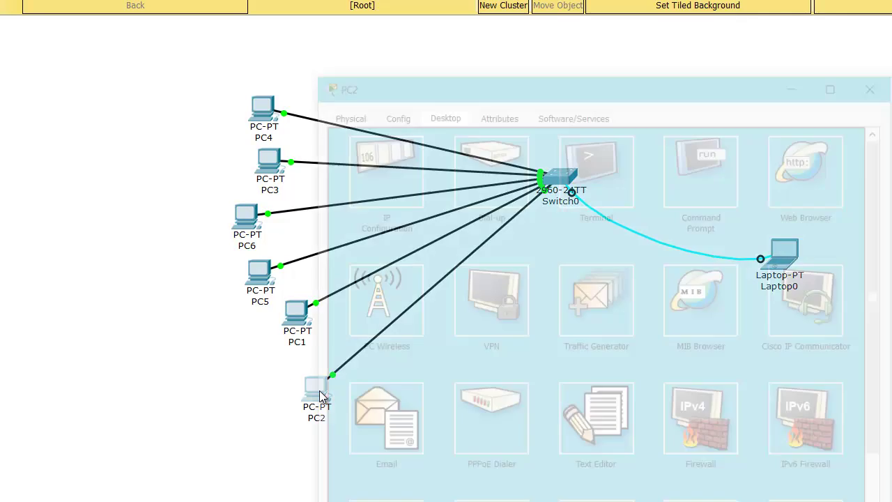
# - Telnet from PC2 to 192.168.10.254 and reach Switch# with the enable password, noting 'now we got the enable access.'
pyautogui.click(708, 163)
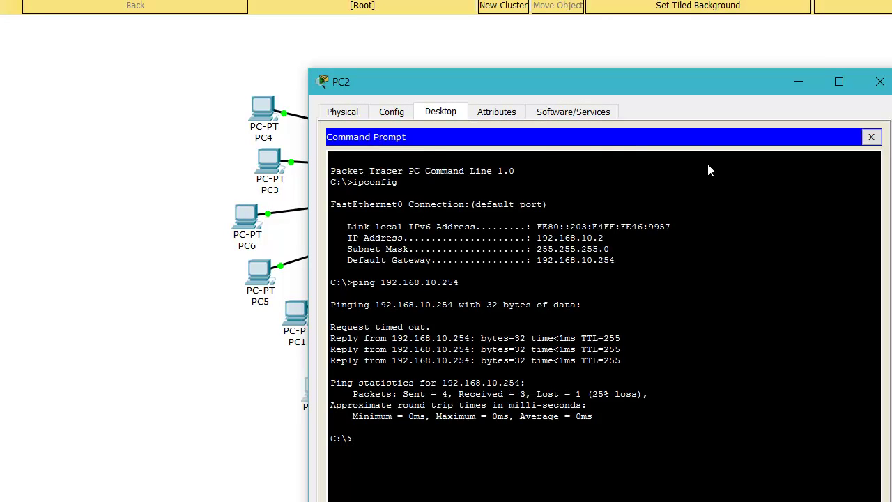
pyautogui.press('Return')
pyautogui.write('telnet 192.168.10.254')
pyautogui.press('Return')
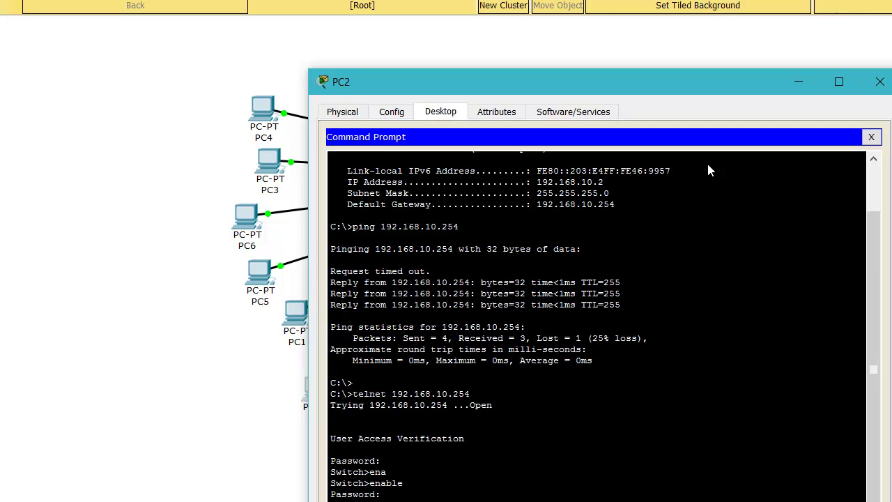
pyautogui.press('Return')
pyautogui.press('Return')
pyautogui.press('Return')
pyautogui.write('now we got the enable access. :)')
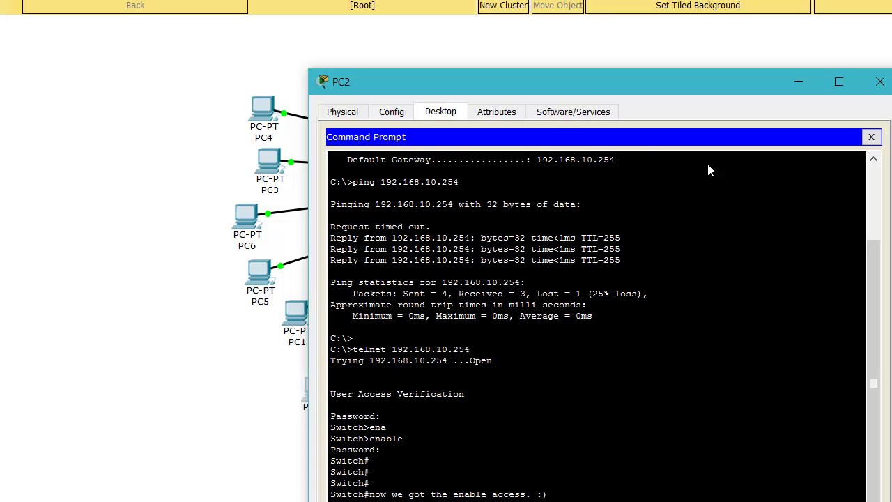
pyautogui.press('Return')
pyautogui.press('Return')
pyautogui.press('Return')
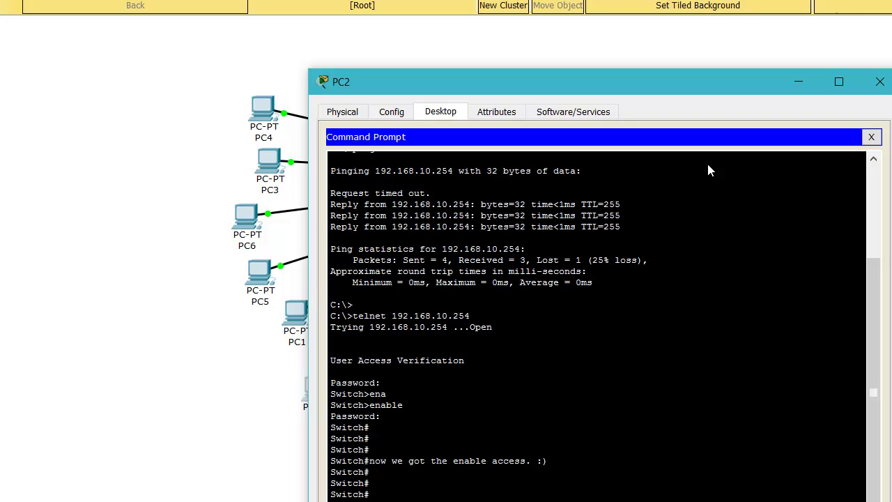
# - Enter conf t over the telnet session, note that password-only login isn't secure, and re-enter config mode
pyautogui.write('conf t')
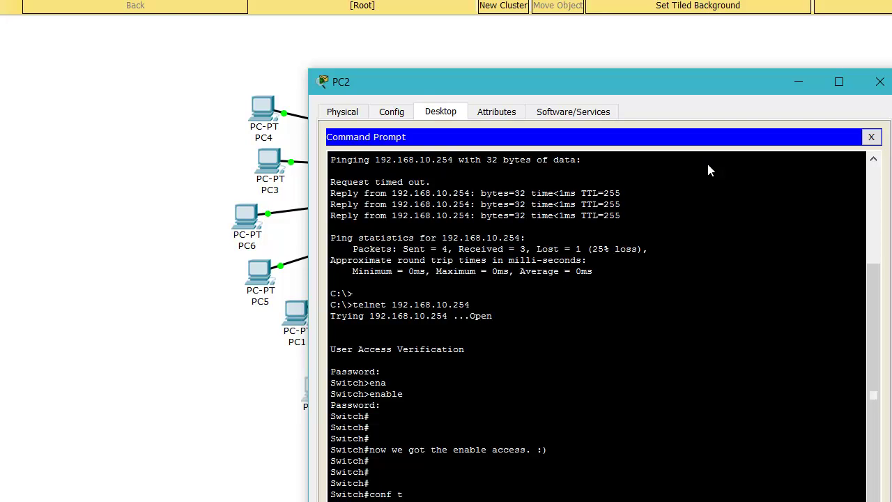
pyautogui.press('Return')
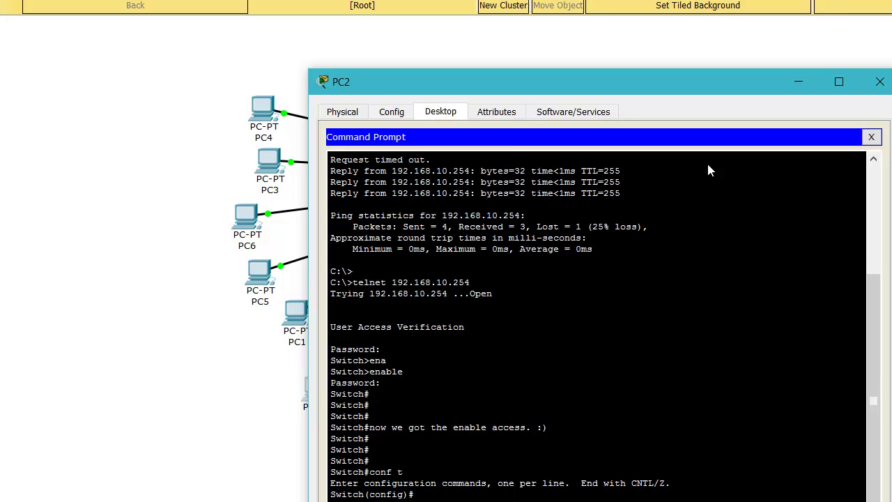
pyautogui.write('one thin is not secure that we are using only the password, i think we have to set something more secure, like username and password, by the way the telnet is notsecure')
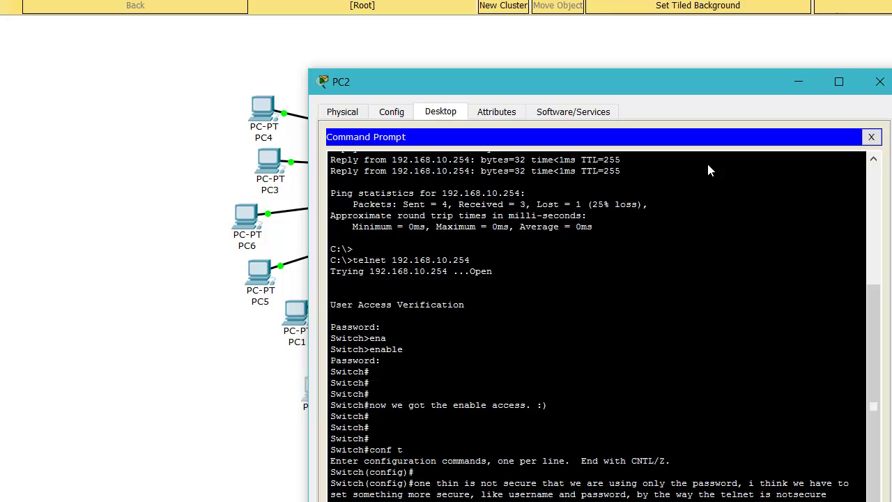
pyautogui.hotkey('ctrl', 'c')
pyautogui.press('Return')
pyautogui.write('conf t')
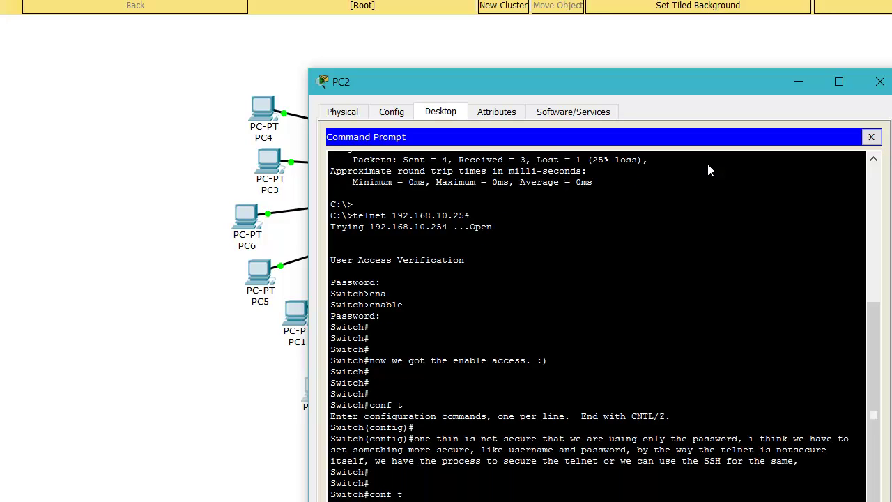
pyautogui.press('Return')
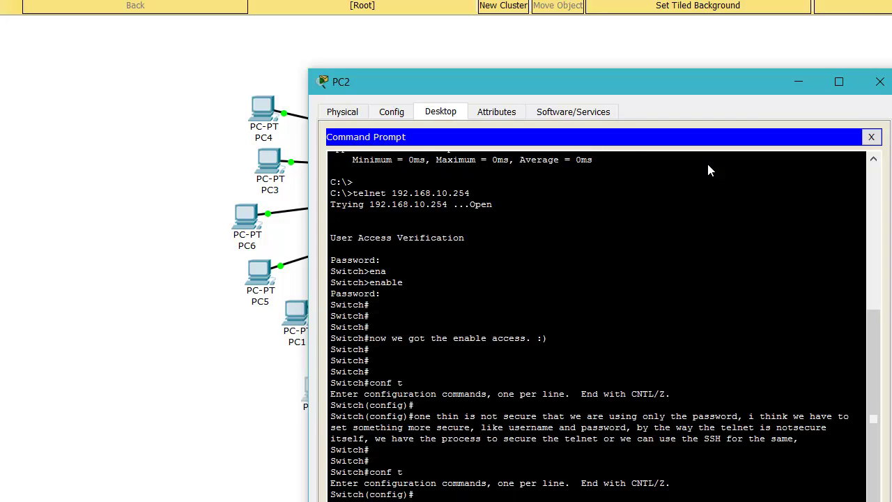
pyautogui.press('Return')
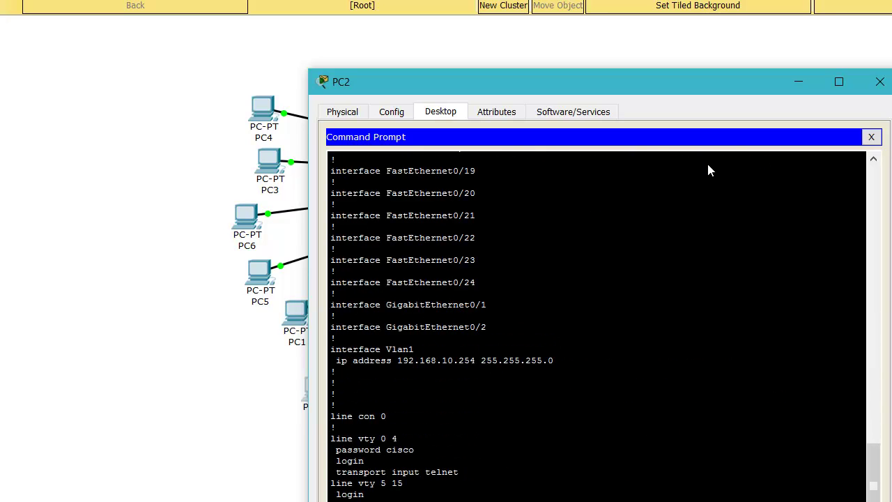
# - Page through the listing, then set no login and login local on the vty lines
pyautogui.press('Return')
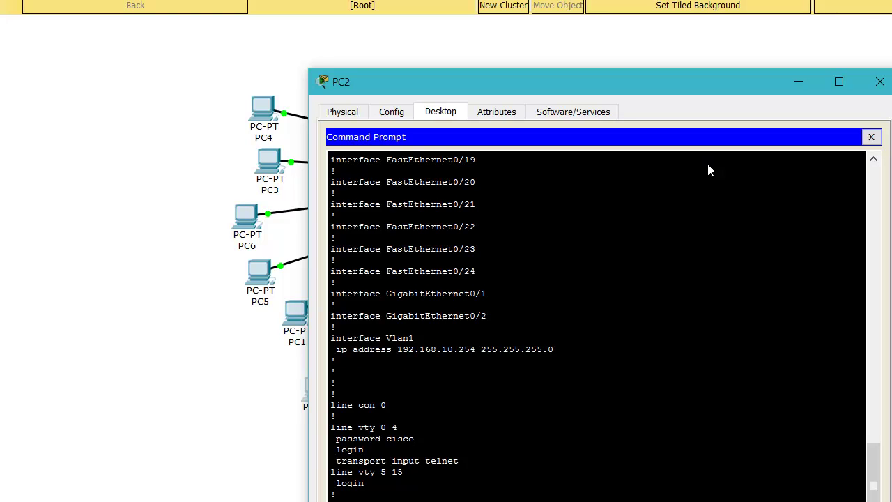
pyautogui.press('Return')
pyautogui.press('Return')
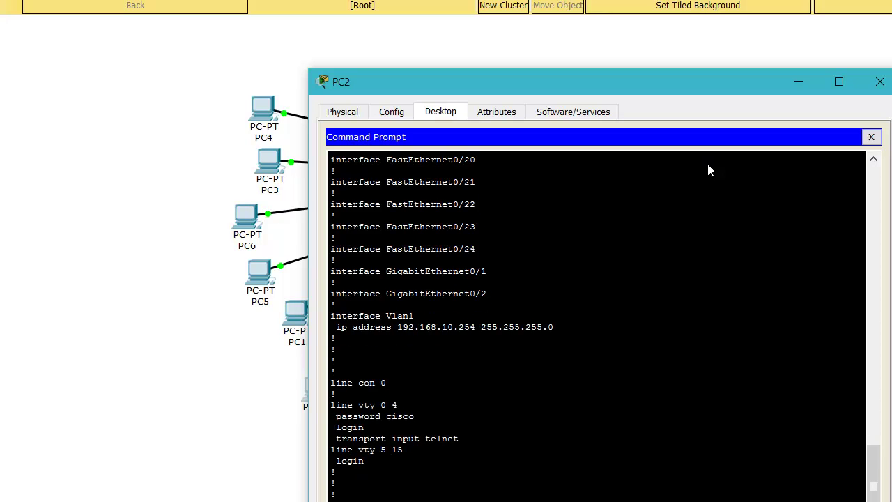
pyautogui.press('Return')
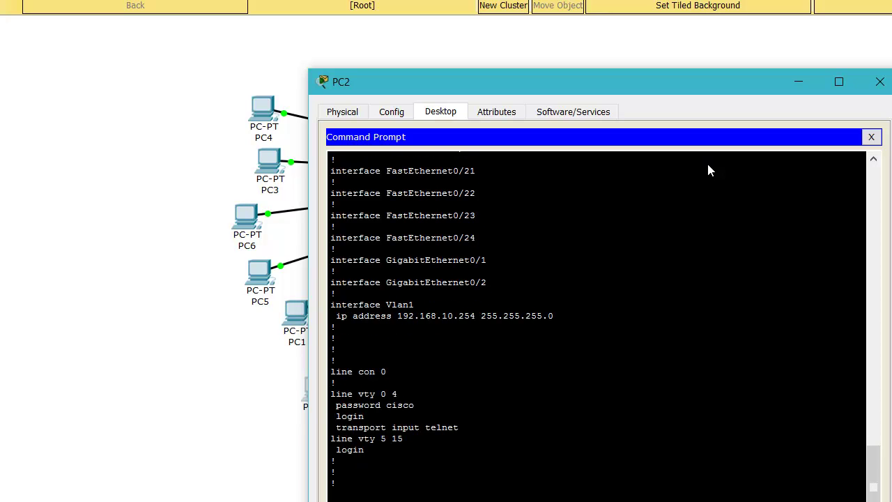
pyautogui.write('no lo')
pyautogui.press('Tab')
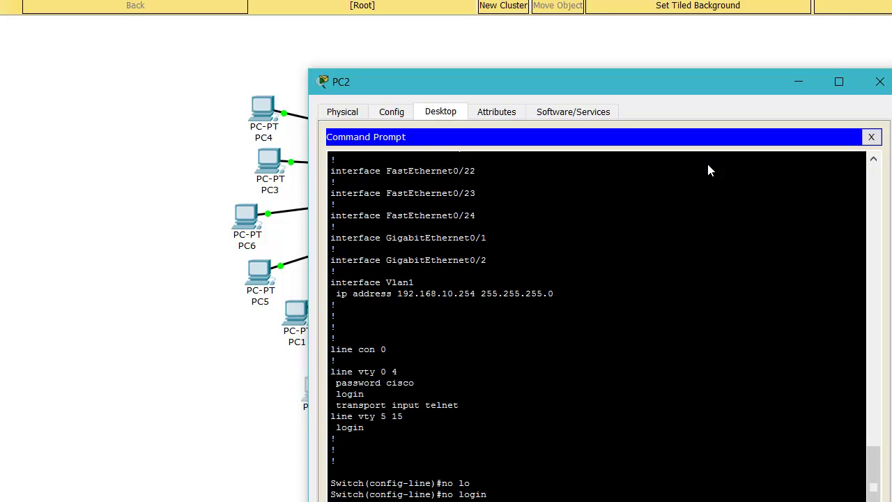
pyautogui.press('Return')
pyautogui.write('log')
pyautogui.press('Tab')
pyautogui.write('i')
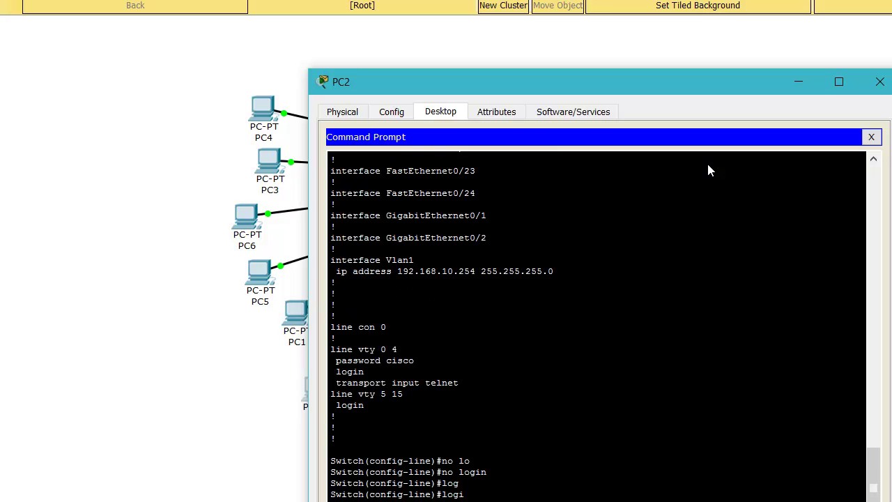
pyautogui.press('Tab')
pyautogui.write('lo')
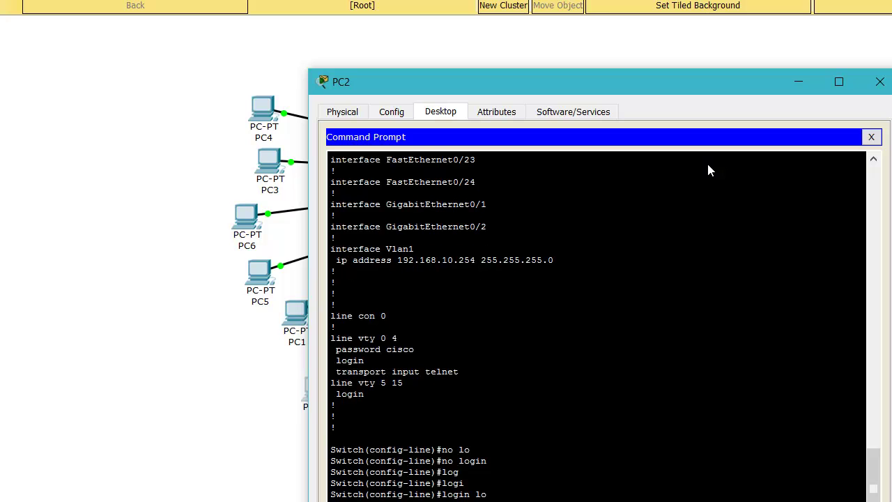
pyautogui.press('Tab')
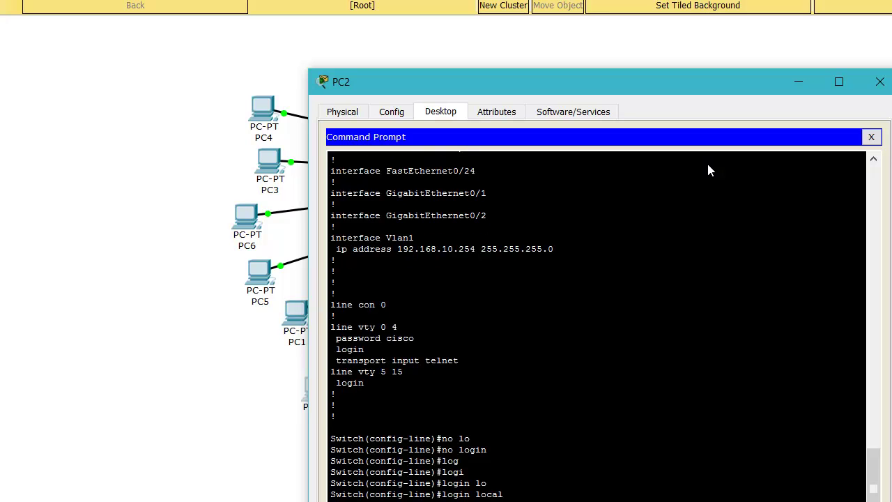
pyautogui.press('Return')
# - Create a local username with privilege 15 and a secret
pyautogui.write('exi')
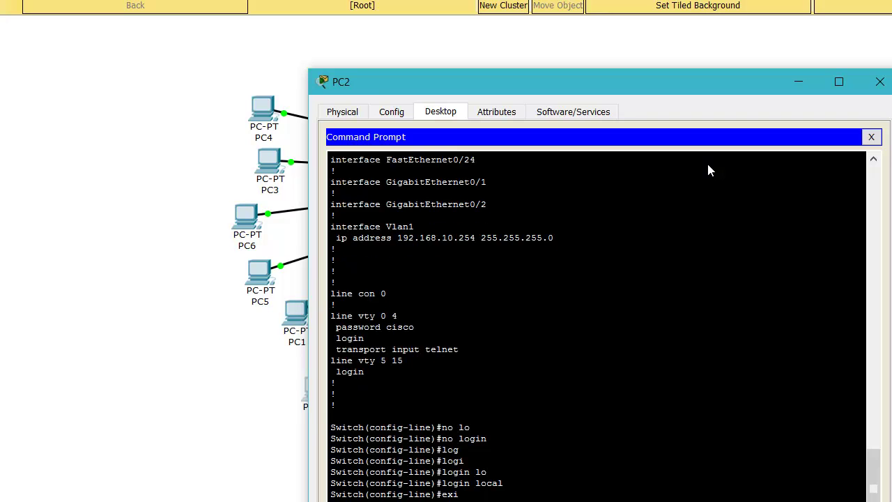
pyautogui.press('Return')
pyautogui.write('use')
pyautogui.press('Tab')
pyautogui.write('cisco pri')
pyautogui.press('Tab')
pyautogui.write('15 se')
pyautogui.press('Tab')
pyautogui.write('cisco')
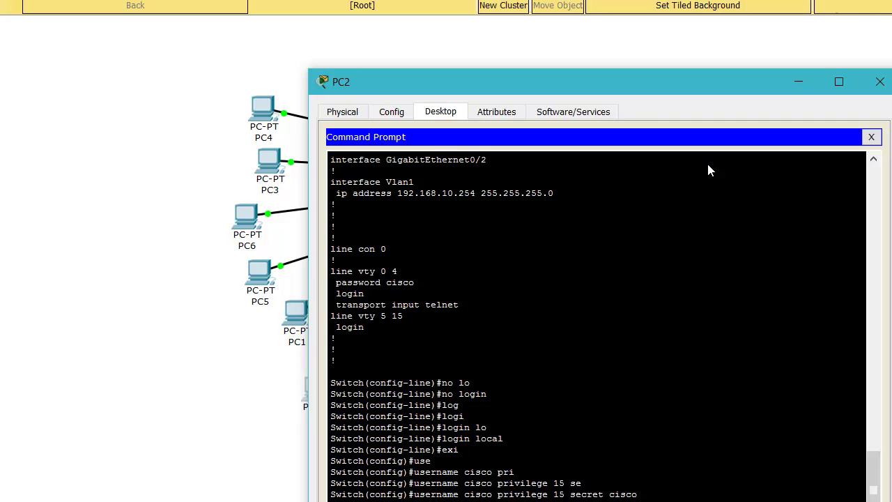
pyautogui.press('Return')
pyautogui.press('Return')
pyautogui.press('Return')
pyautogui.press('Return')
# - Return to Switch# and exit to close the telnet session
pyautogui.hotkey('ctrl', 'z')
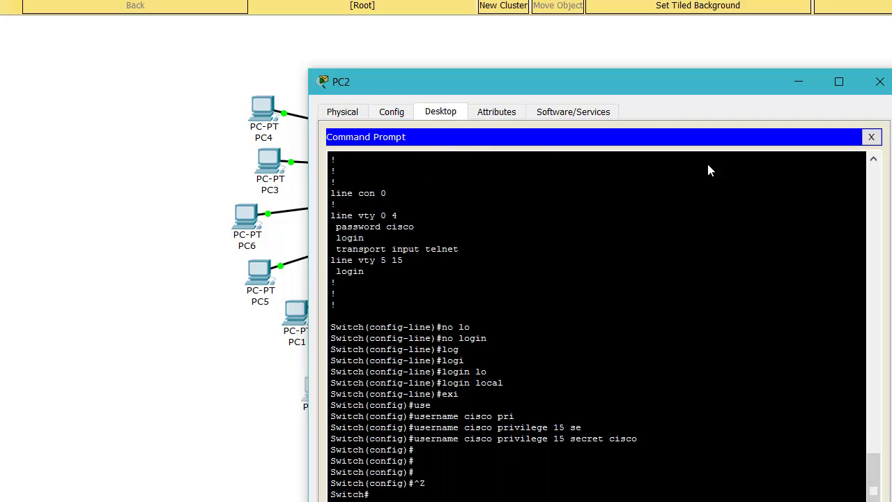
pyautogui.press('Return')
pyautogui.press('Return')
pyautogui.press('Return')
pyautogui.press('Return')
pyautogui.write('exi')
pyautogui.press('Return')
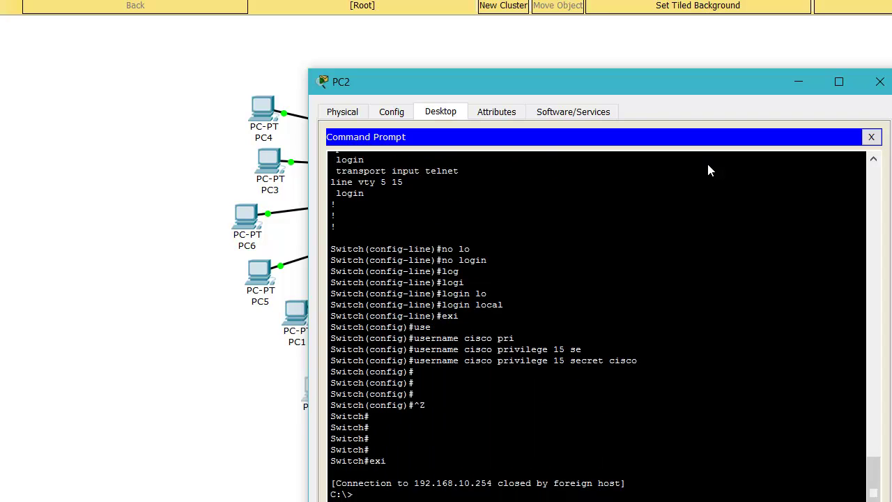
pyautogui.press('Return')
# - Telnet again to 192.168.10.254 and log in with the local username and password
pyautogui.press('Return')
pyautogui.press('Return')
pyautogui.press('Return')
pyautogui.press('Up')
pyautogui.press('Return')
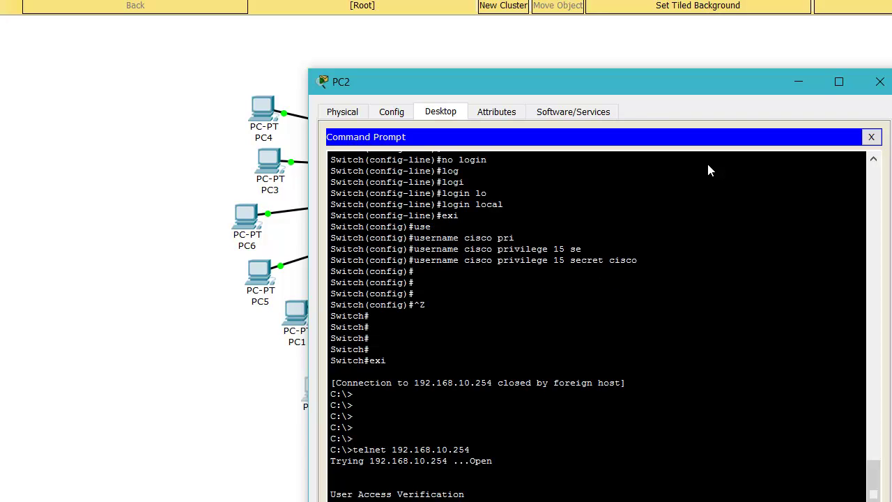
pyautogui.write('cisco')
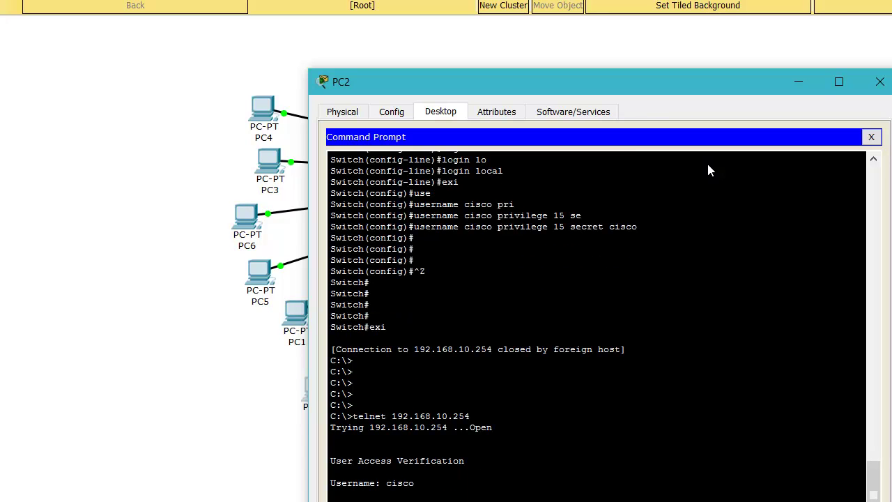
pyautogui.press('Return')
pyautogui.press('Return')
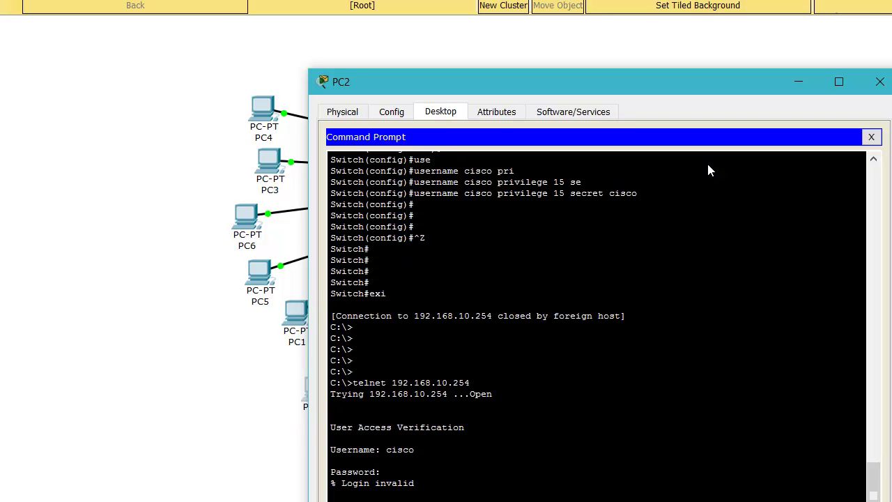
pyautogui.write('cisco')
pyautogui.press('Return')
# - Enter conf t, return to Switch#, and exit the telnet session
pyautogui.write('cisco')
pyautogui.press('Return')
pyautogui.write('conf t')
pyautogui.press('Return')
pyautogui.press('Return')
pyautogui.press('Return')
pyautogui.press('Return')
pyautogui.press('Return')
pyautogui.hotkey('ctrl', 'z')
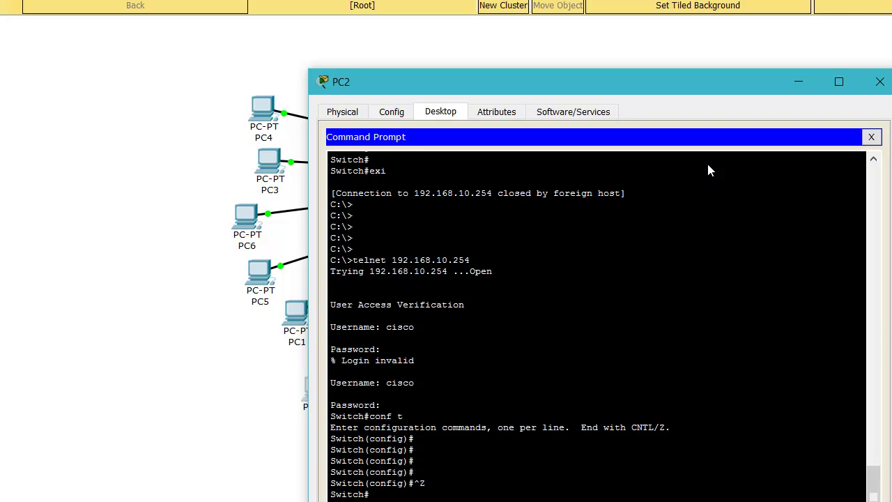
pyautogui.press('Return')
pyautogui.press('Return')
pyautogui.hotkey('ctrl', 'z')
pyautogui.write('exit')
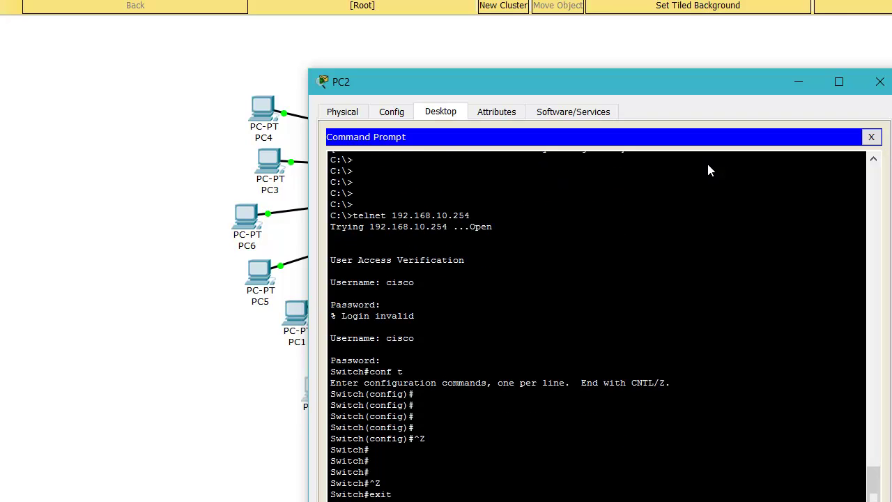
pyautogui.press('Return')
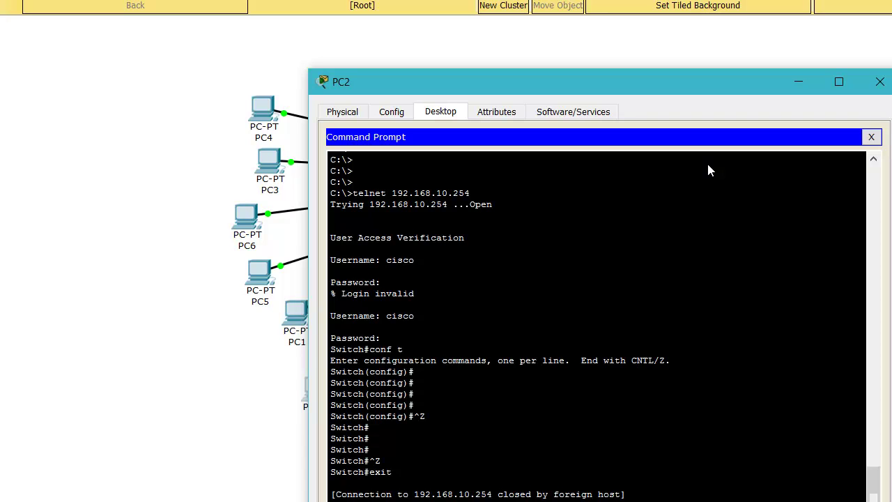
pyautogui.press('Return')
pyautogui.press('Return')
pyautogui.press('Return')
pyautogui.press('Return')
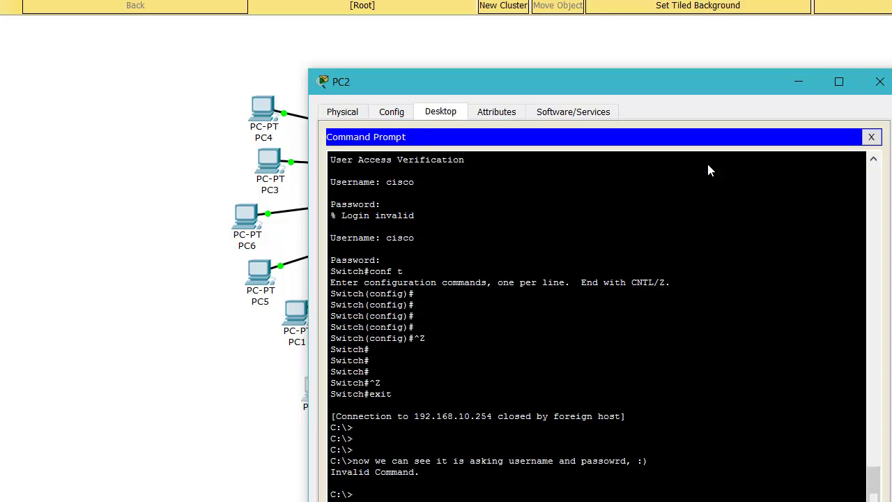
# - Note 'so now start for SSH' and telnet to 192.168.10.254 to reach User Access Verification
pyautogui.press('Return')
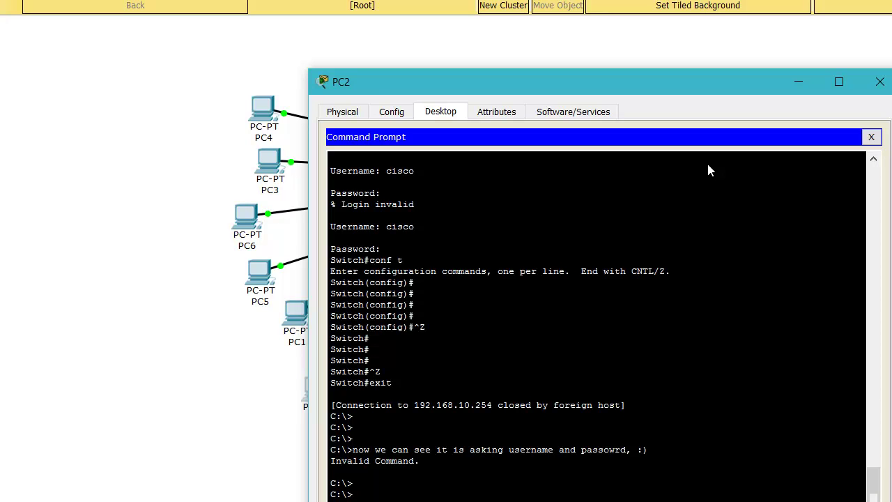
pyautogui.press('Return')
pyautogui.press('Return')
pyautogui.press('Return')
pyautogui.press('Return')
pyautogui.press('Return')
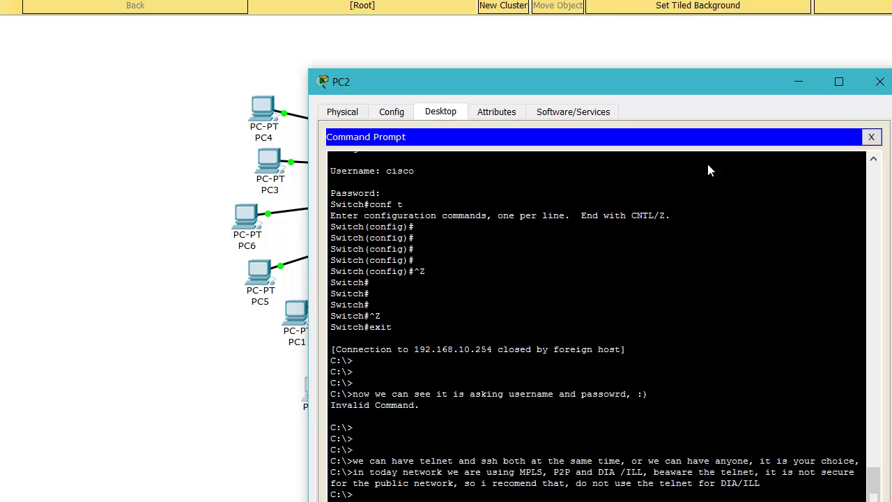
pyautogui.press('Return')
pyautogui.press('Return')
pyautogui.press('Return')
pyautogui.press('Return')
pyautogui.write('so now start for SSH')
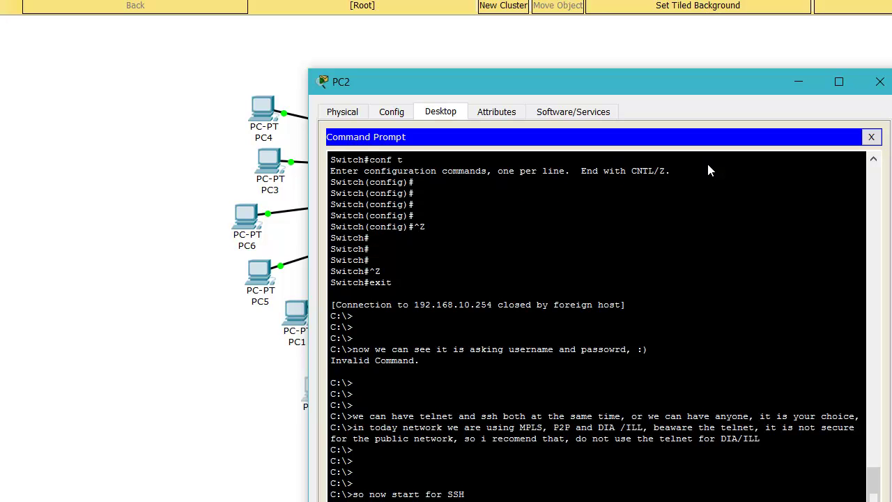
pyautogui.press('Return')
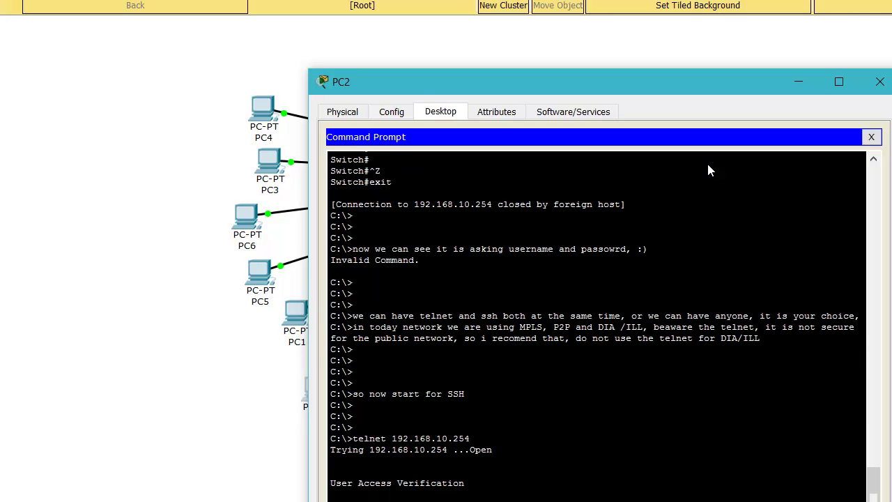
# - Log in to the switch as cisco with the account password and enter global configuration mode
pyautogui.write('cisco')
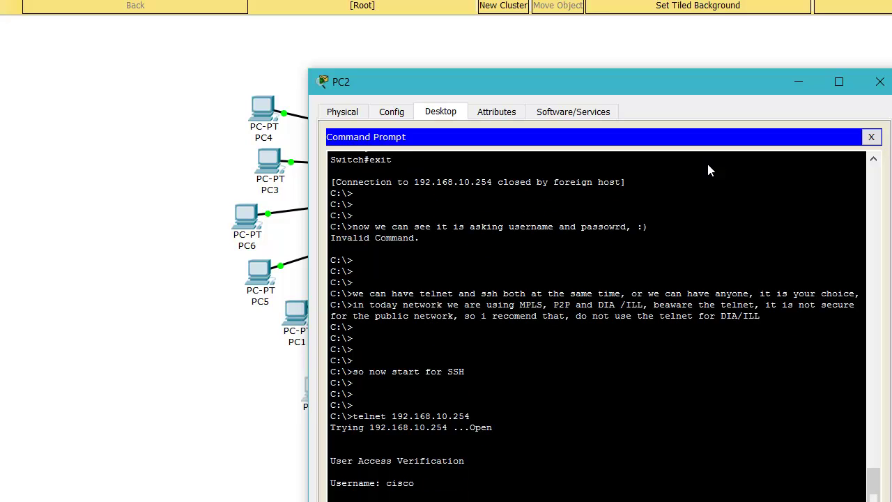
pyautogui.press('Return')
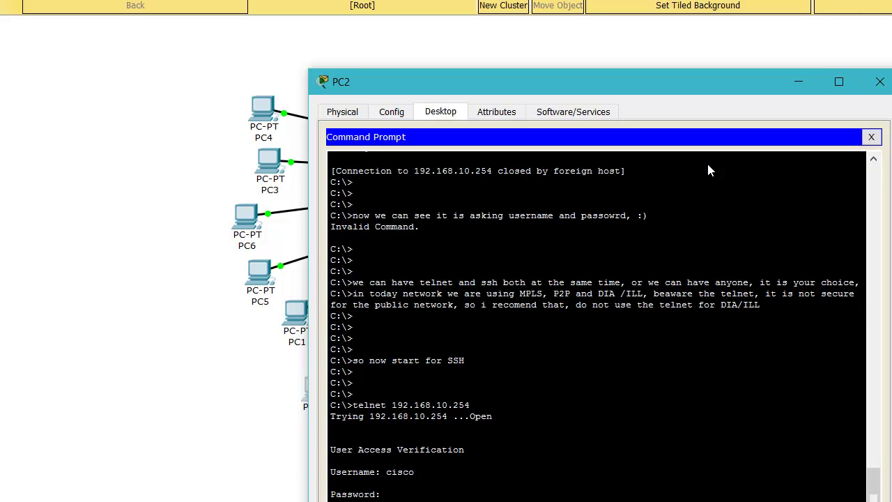
pyautogui.write('cisco')
pyautogui.press('Return')
pyautogui.write('conf t')
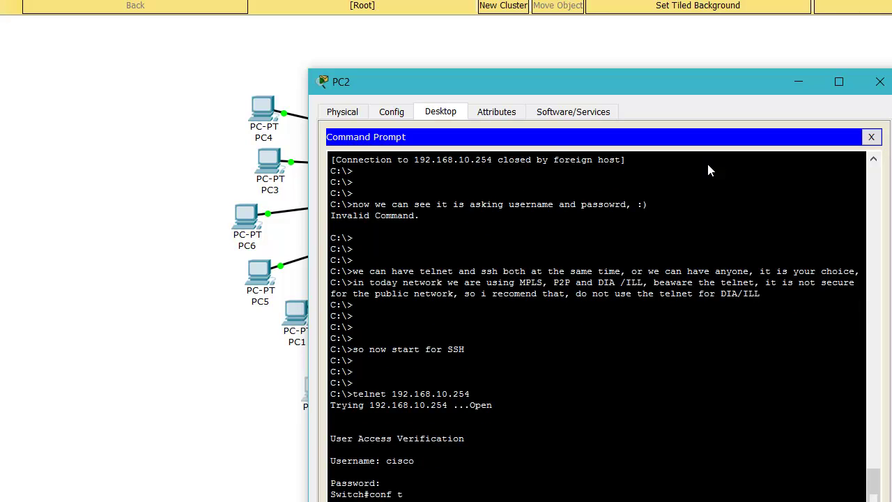
pyautogui.press('Return')
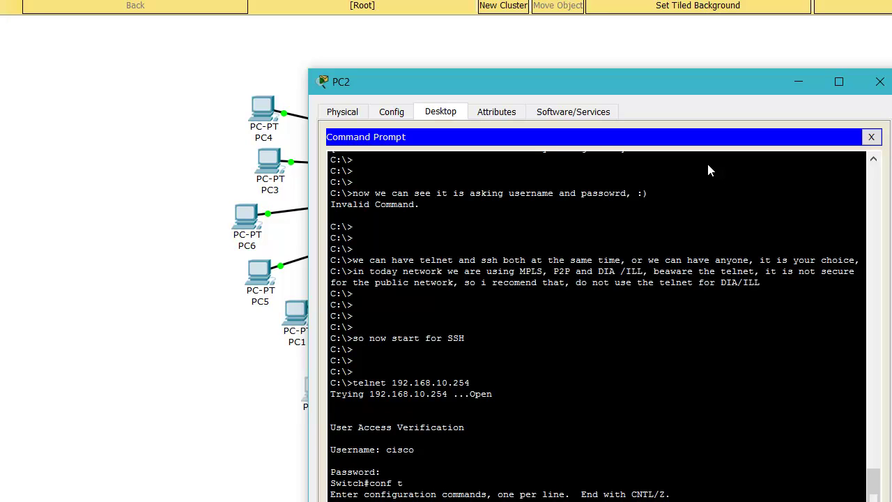
# - Page through the switch's running configuration back to the line configuration prompt
pyautogui.press('Return')
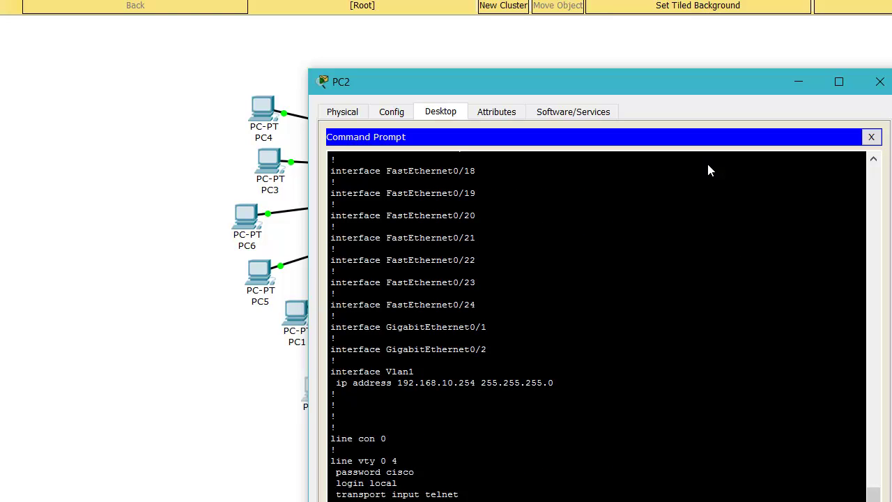
pyautogui.press('Return')
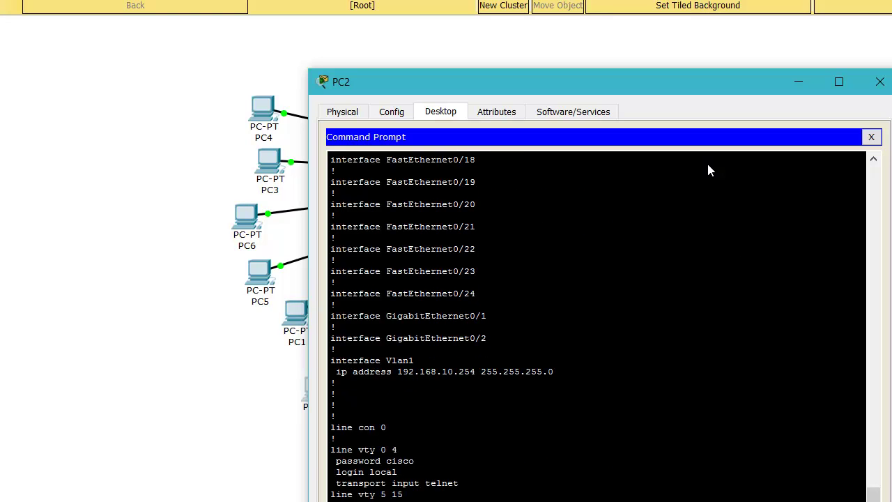
pyautogui.press('Return')
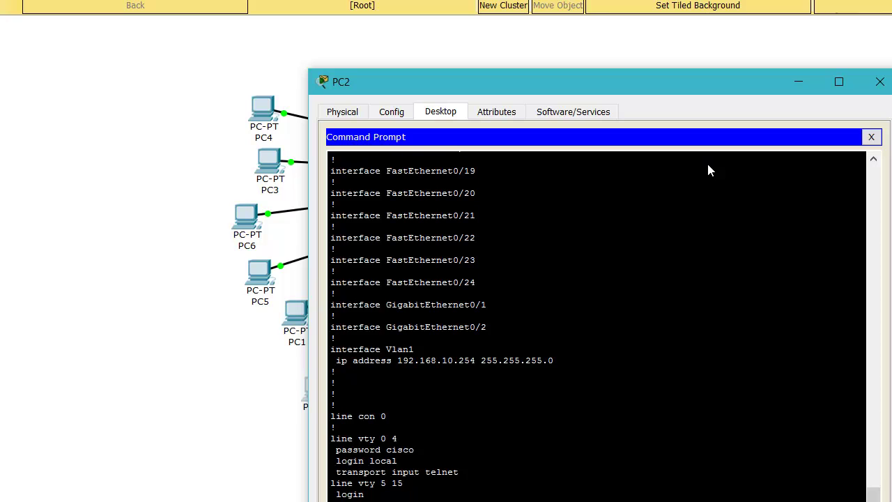
pyautogui.press('Return')
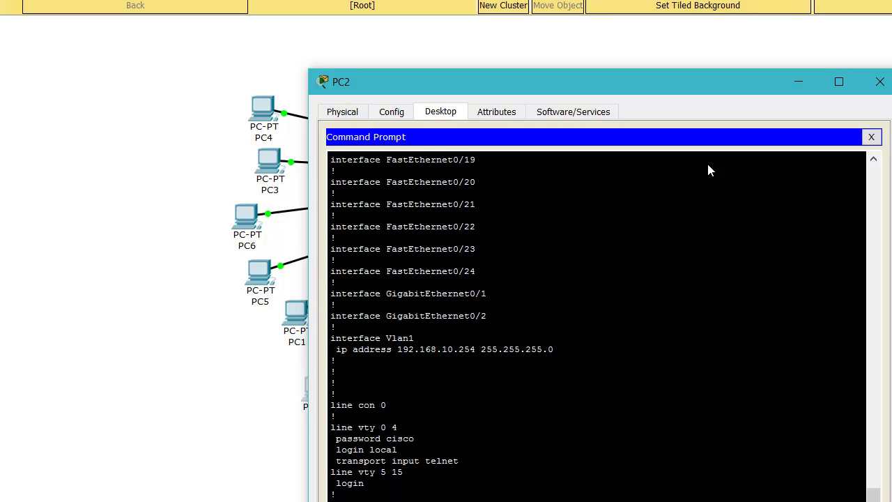
pyautogui.press('Return')
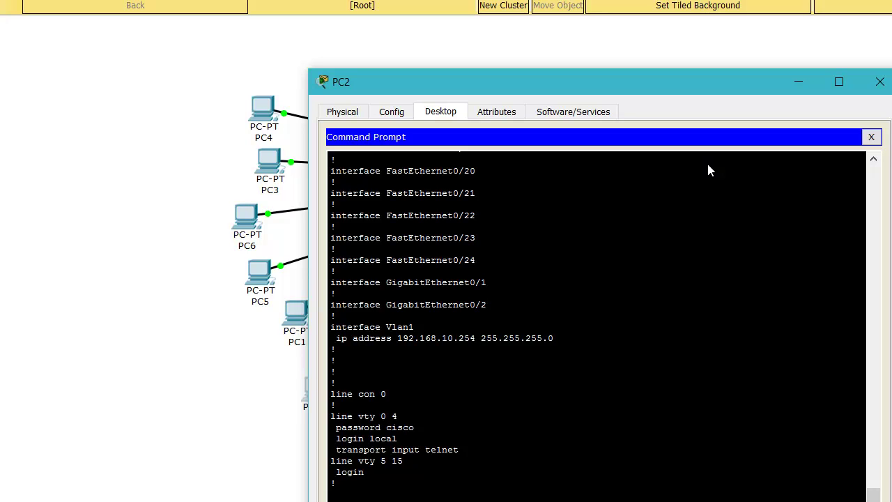
pyautogui.press('Return')
# - Remove telnet from the vty lines with 'no transport input telnet'
pyautogui.write('tra')
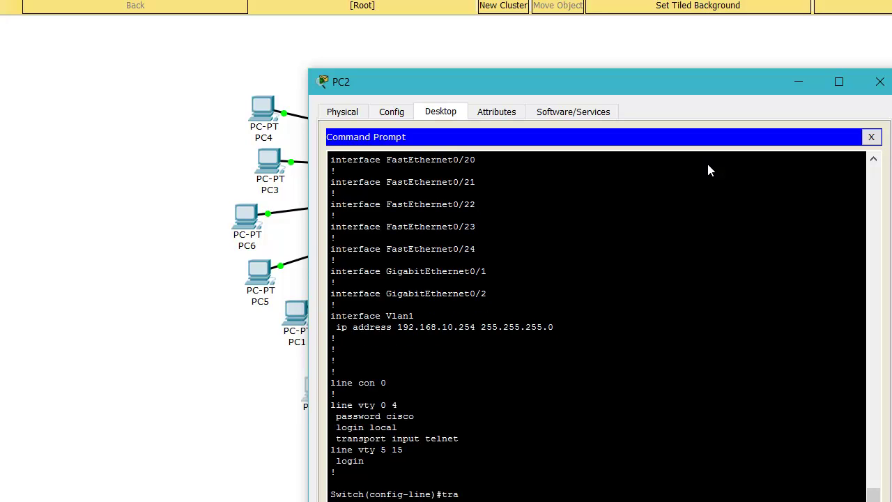
pyautogui.press('Tab')
pyautogui.write('in')
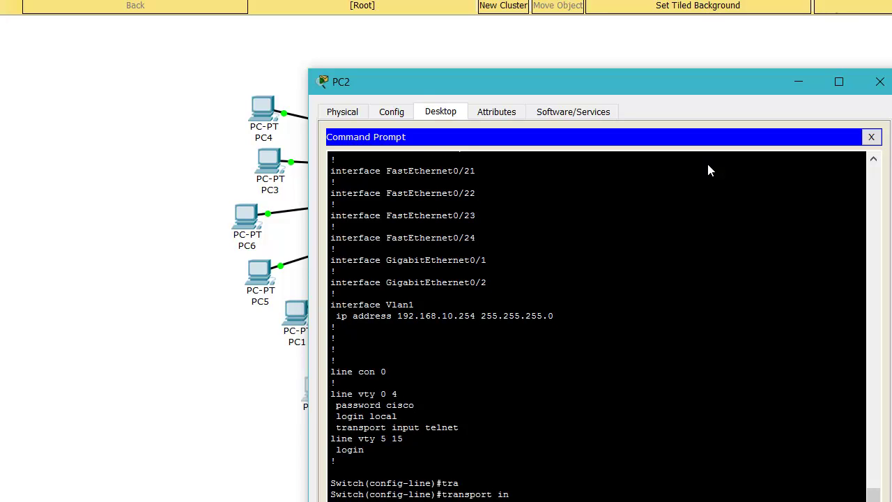
pyautogui.press('Tab')
pyautogui.write('te')
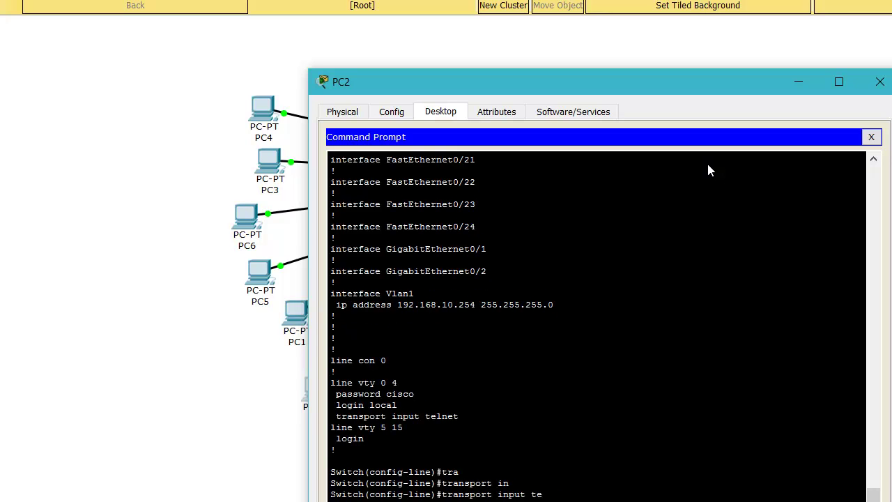
pyautogui.press('Tab')
pyautogui.press('Home')
pyautogui.write('no')
pyautogui.press('Return')
# - Set the vty lines to 'transport input ssh' and return to Switch#
pyautogui.write('tr')
pyautogui.press('Tab')
pyautogui.write('in')
pyautogui.press('Tab')
pyautogui.write('ss')
pyautogui.press('Tab')
pyautogui.press('Return')
pyautogui.hotkey('ctrl', 'z')
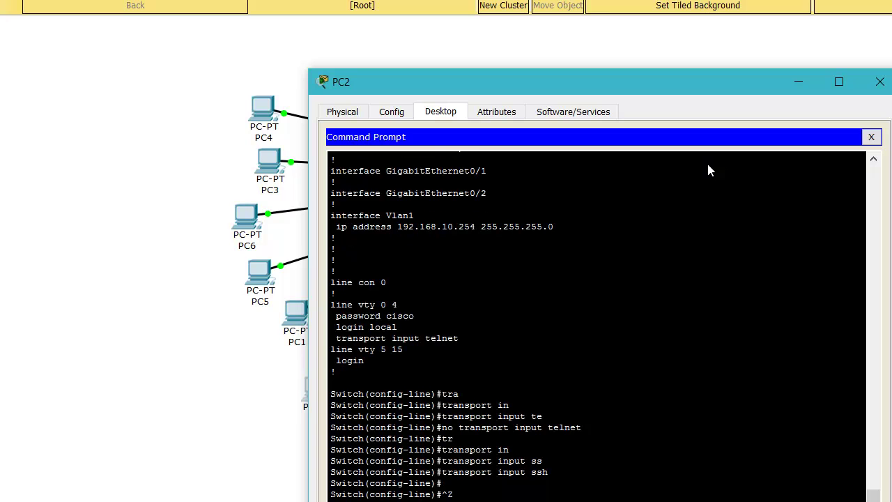
# - Exit the telnet session to the switch
pyautogui.press('Return')
pyautogui.press('Return')
pyautogui.write('exi')
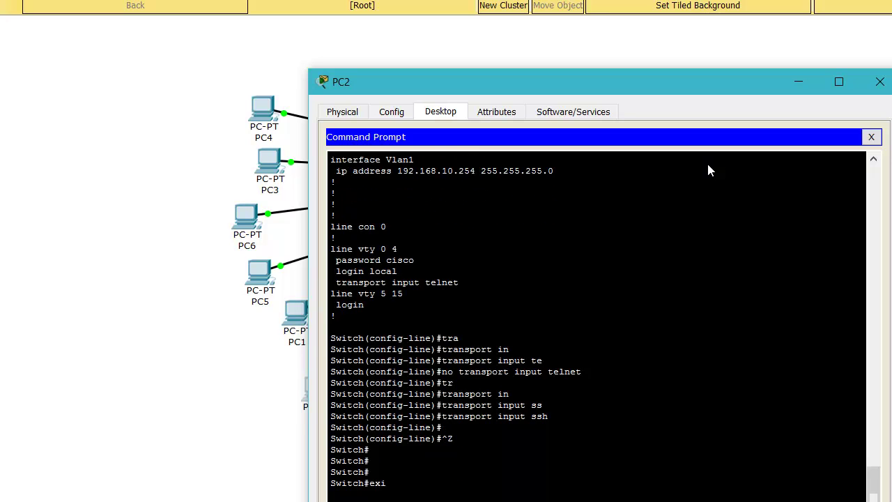
pyautogui.press('Return')
pyautogui.press('Return')
pyautogui.press('Up')
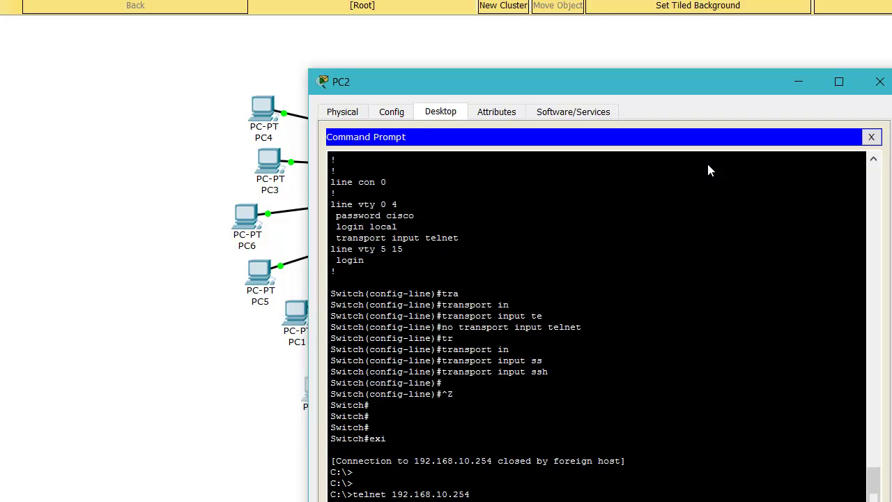
# - Rerun telnet 192.168.10.254 to see it closed, then run ssh alone for its usage
pyautogui.press('Return')
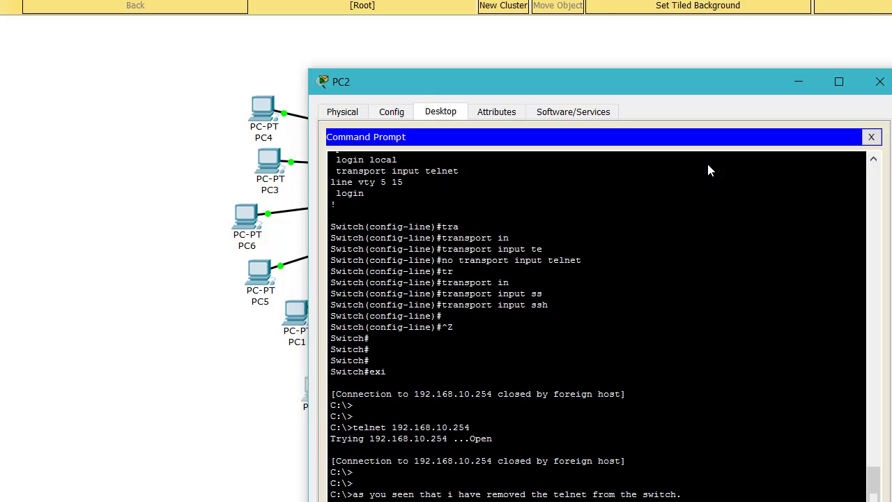
pyautogui.press('Return')
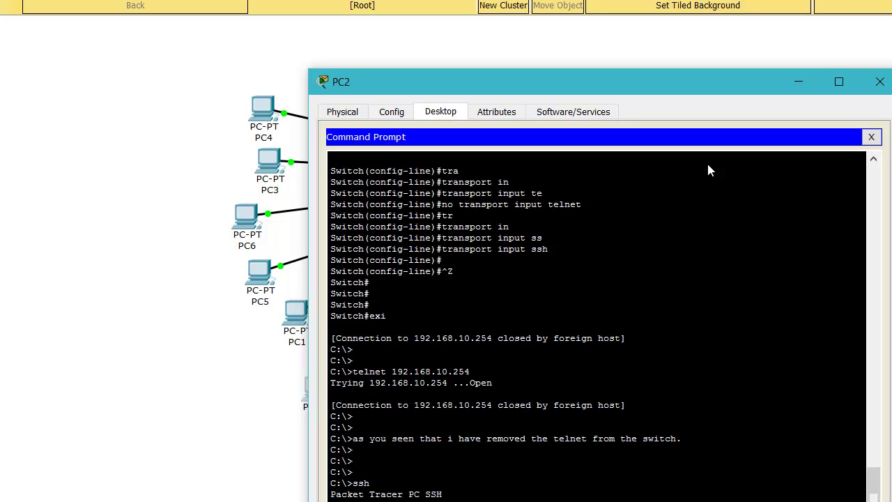
# - Run 'ssh -l cisco 192.168.10.254' from PC2 and add a comment about generating crypto keys
pyautogui.write('ssh -l cisco 192.168.10.254')
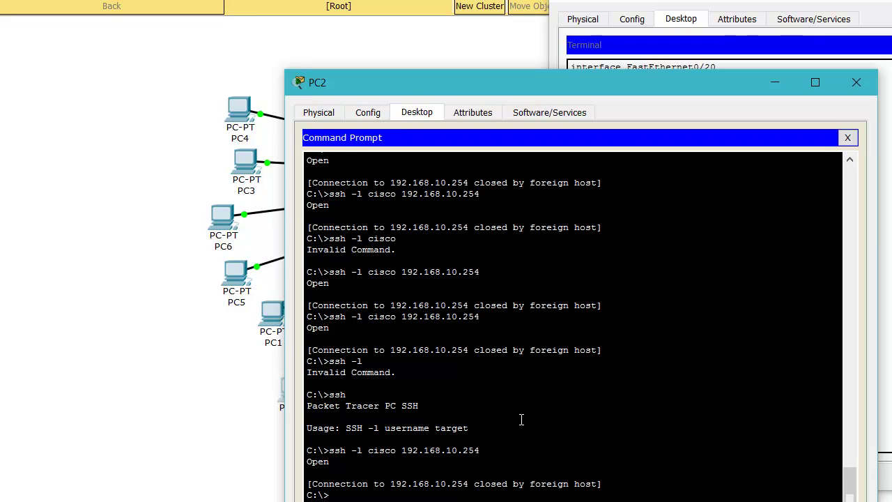
pyautogui.press('Return')
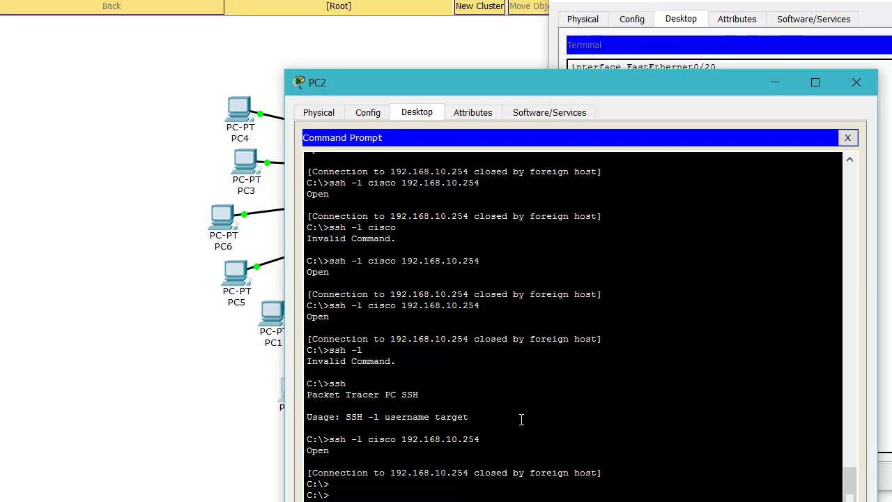
pyautogui.press('Return')
pyautogui.write('first up all we have to generate the crypo key, caused to ssh is using the encryption to')
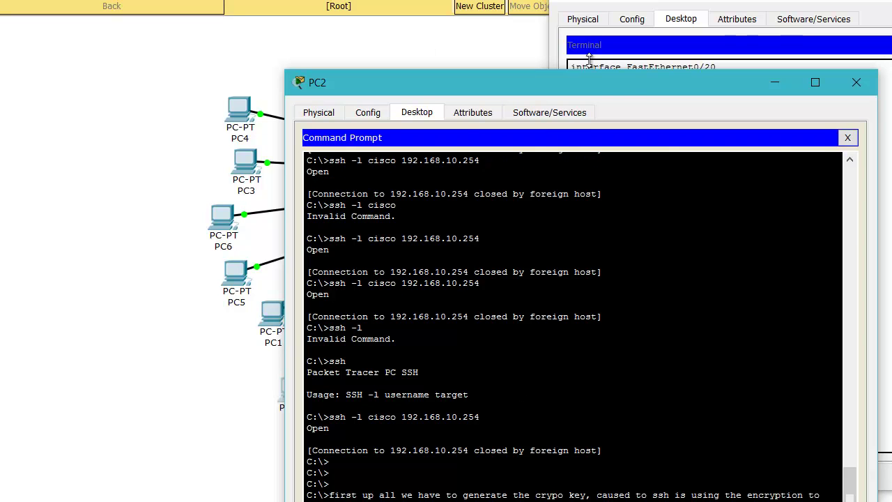
# - Check the switch Terminal for fresh prompts, then close the Terminal and PC2 windows
pyautogui.moveTo(612, 83); pyautogui.dragTo(417, 48)
pyautogui.click(716, 269)
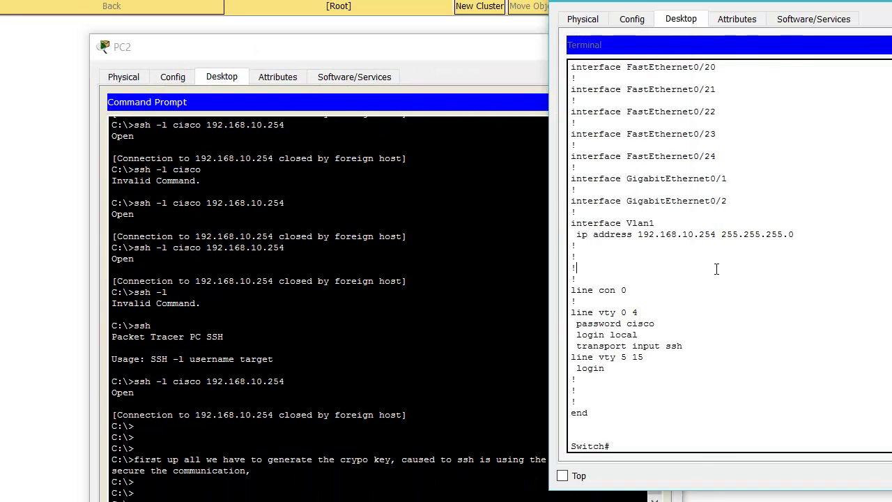
pyautogui.press('Return')
pyautogui.press('Return')
pyautogui.press('Return')
pyautogui.press('Return')
pyautogui.press('Return')
pyautogui.press('Return')
pyautogui.press('Return')
pyautogui.press('Return')
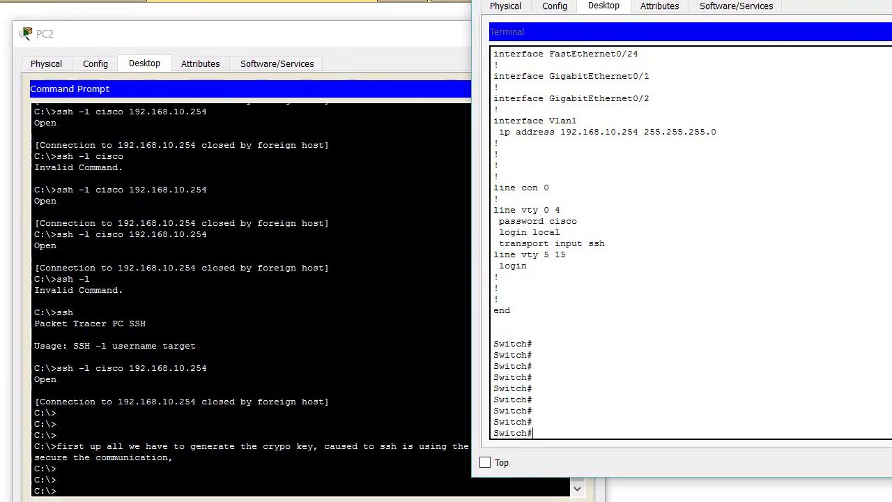
pyautogui.click(891, 1)
pyautogui.click(863, 152)
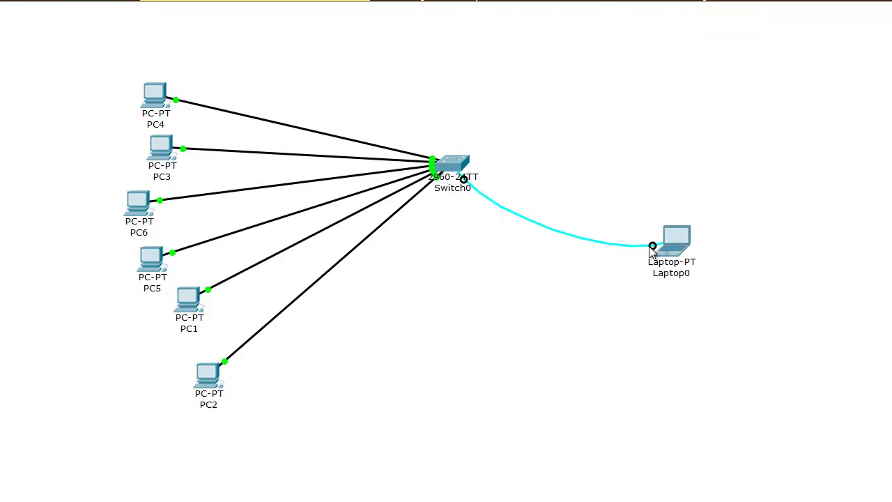
# - Connect Laptop0's Terminal to the switch console with default 9600/8/None/1/None settings
pyautogui.click(673, 244)
pyautogui.click(704, 286)
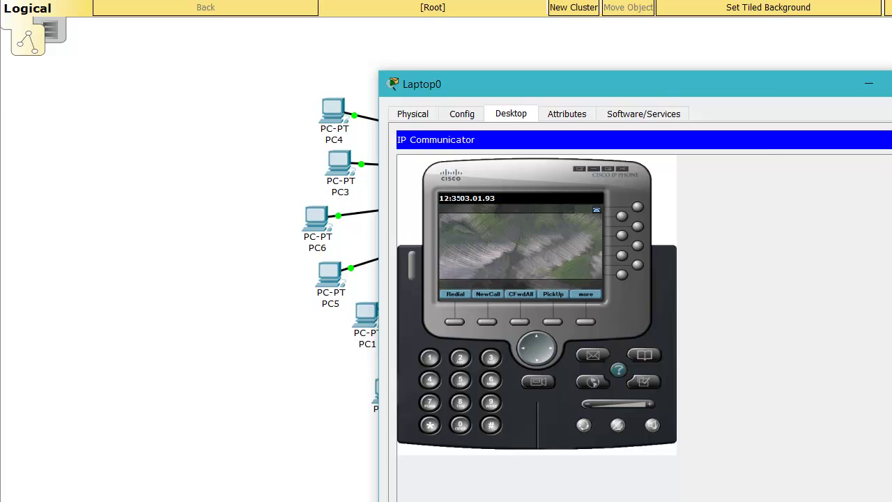
pyautogui.click(891, 138)
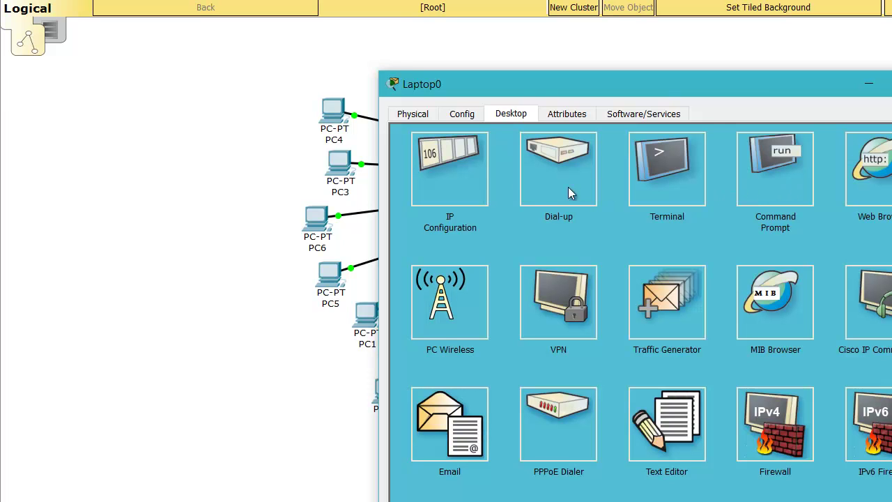
pyautogui.click(687, 183)
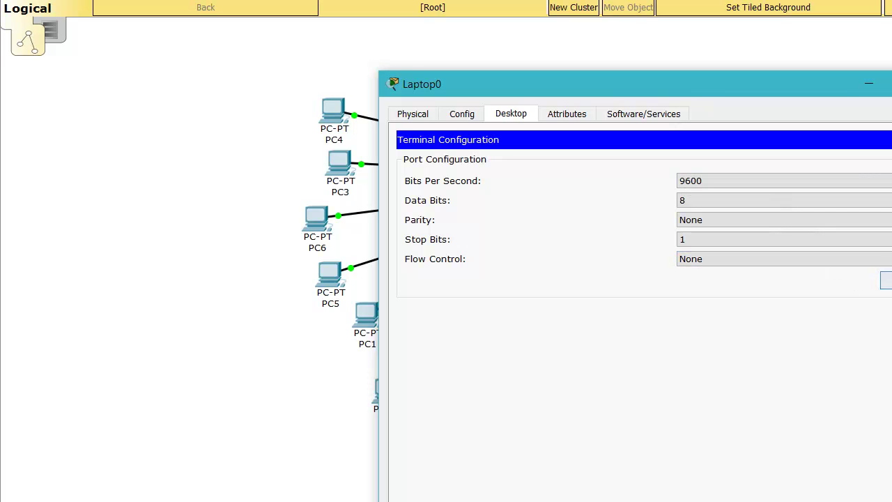
pyautogui.click(886, 279)
pyautogui.moveTo(741, 84); pyautogui.dragTo(891, 13)
# - Enter the switch's global configuration mode with conf t
pyautogui.press('Return')
pyautogui.press('Return')
pyautogui.press('Return')
pyautogui.write('cry')
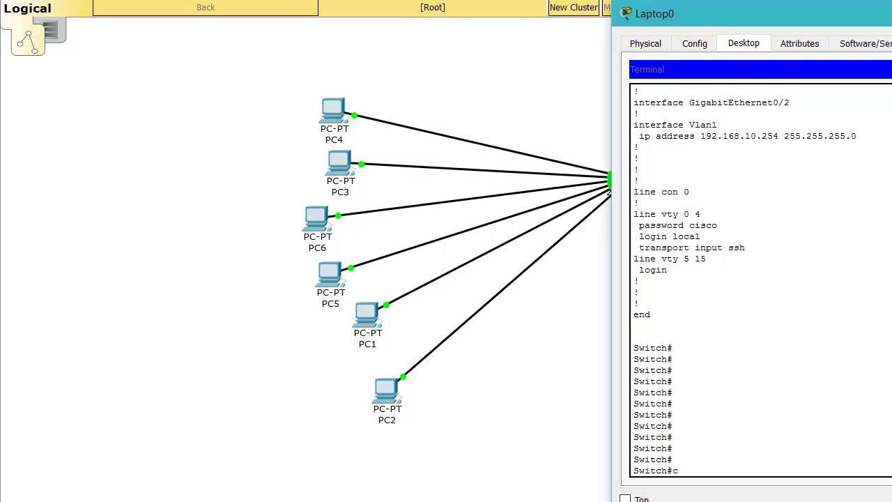
pyautogui.press('Tab')
pyautogui.press('Tab')
pyautogui.press('Tab')
pyautogui.press('BackSpace')
pyautogui.press('BackSpace')
pyautogui.press('BackSpace')
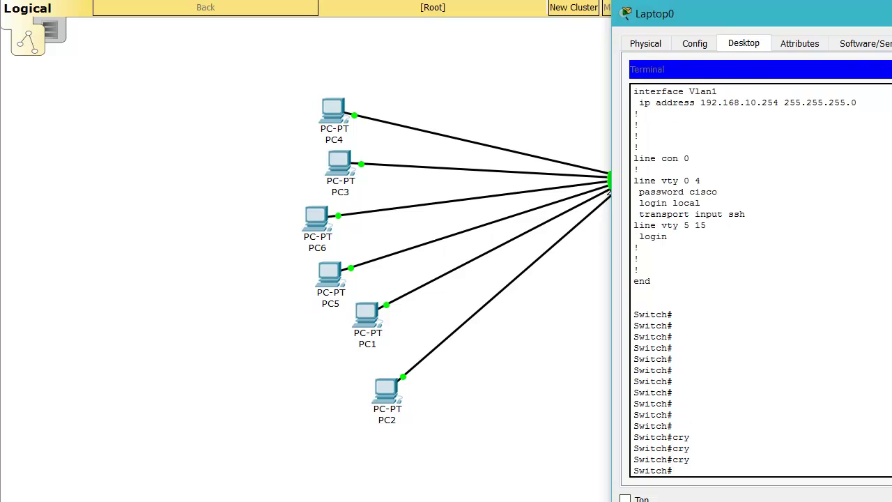
pyautogui.write('conf t')
pyautogui.press('Return')
pyautogui.press('Return')
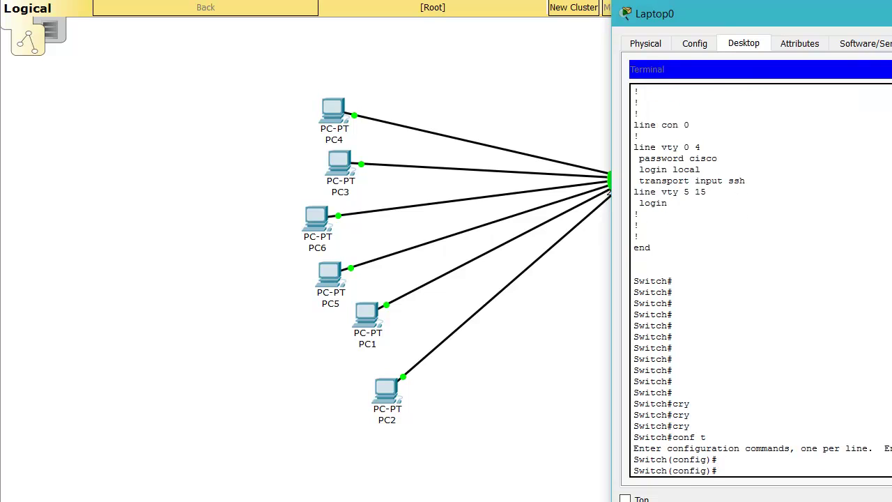
# - Run 'crypto key generate rsa', which is refused under the default hostname
pyautogui.write('cry')
pyautogui.press('Tab')
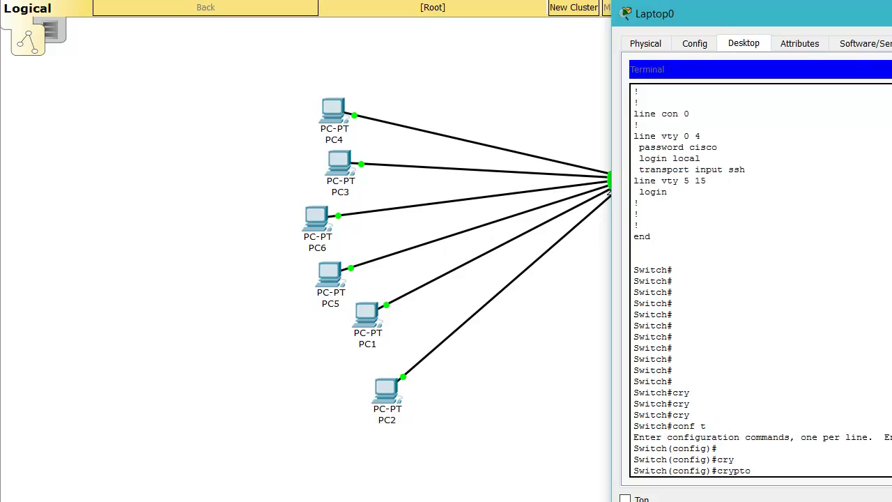
pyautogui.write('k')
pyautogui.press('Tab')
pyautogui.write('g')
pyautogui.press('Tab')
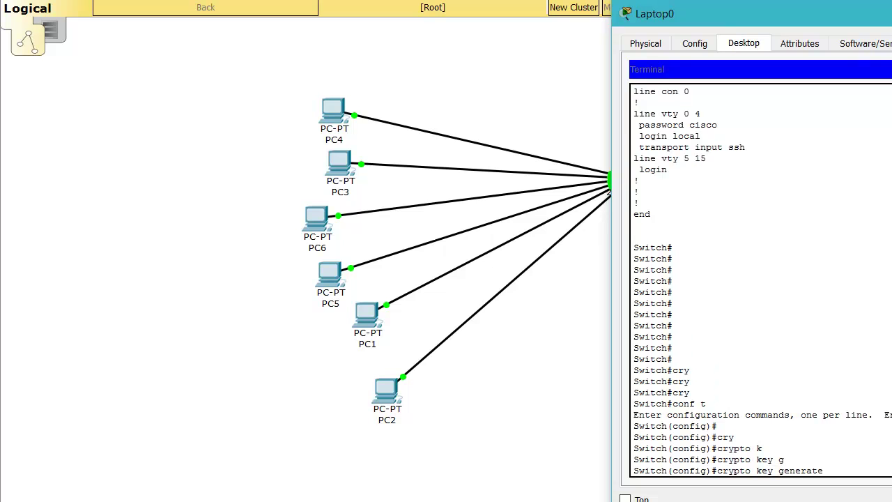
pyautogui.write('?')
pyautogui.write('rs')
pyautogui.press('Tab')
pyautogui.write('?')
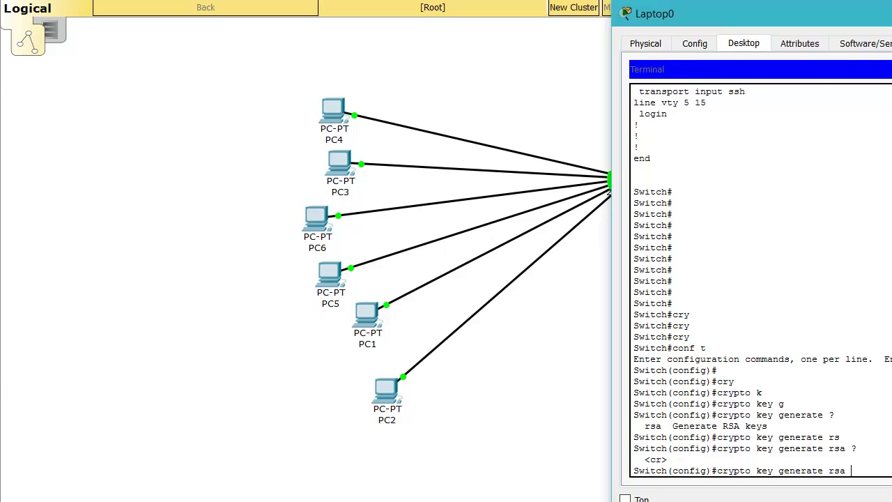
pyautogui.press('Return')
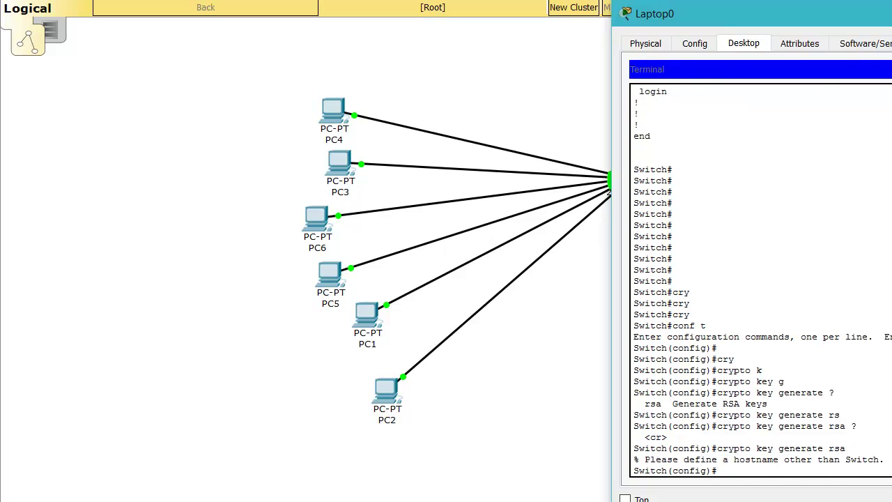
# - Type the command 'hostname cisco_sw'
pyautogui.write('ho')
pyautogui.press('Tab')
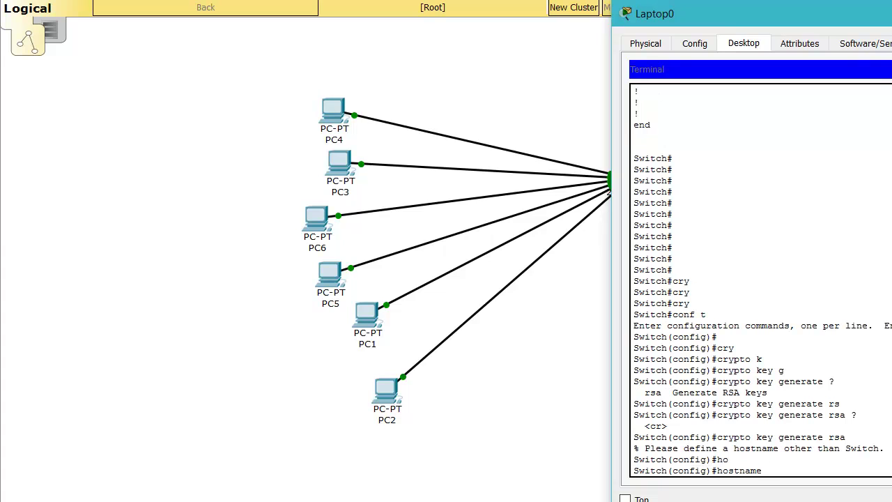
pyautogui.write('cisco_sw')
# - Apply hostname cisco_sw and retry 'crypto key generate rsa', now refused for lacking a domain name
pyautogui.press('Return')
pyautogui.press('Up')
pyautogui.press('Return')
pyautogui.press('Up')
pyautogui.press('Up')
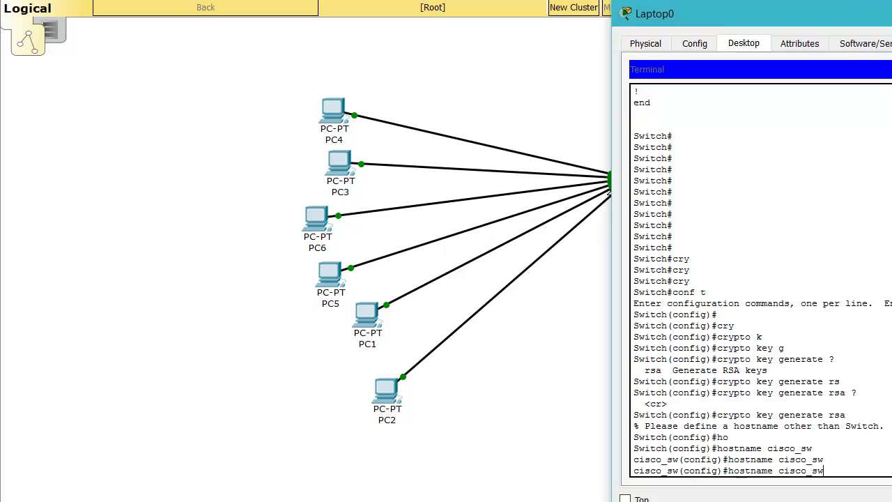
pyautogui.press('Return')
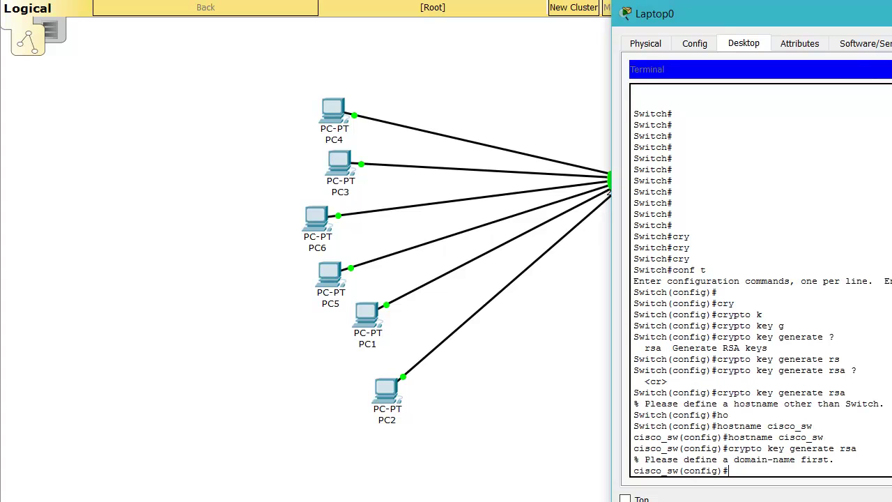
# - Look up the ip domain-name syntax via the configuration-command help list
pyautogui.write('ip dom')
pyautogui.press('Tab')
pyautogui.press('BackSpace')
pyautogui.press('BackSpace')
pyautogui.press('BackSpace')
pyautogui.press('BackSpace')
pyautogui.press('BackSpace')
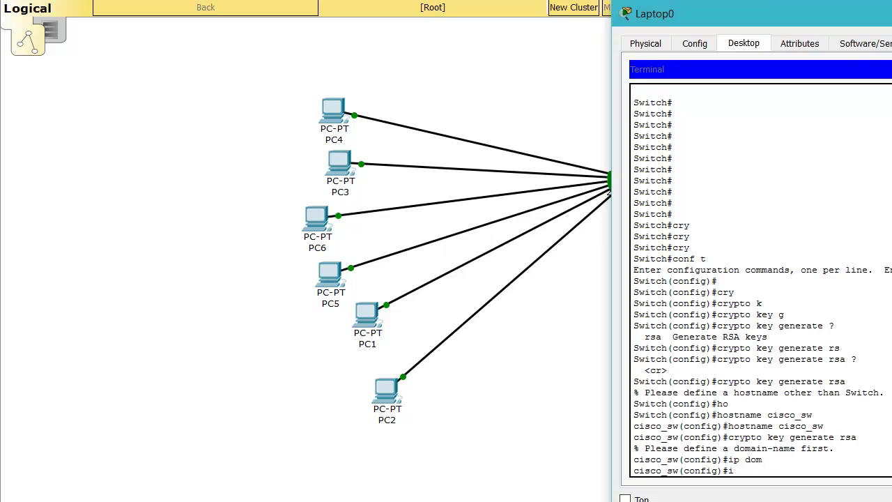
pyautogui.write('ip doma')
pyautogui.press('Tab')
pyautogui.press('Tab')
pyautogui.press('Tab')
pyautogui.press('BackSpace')
pyautogui.press('BackSpace')
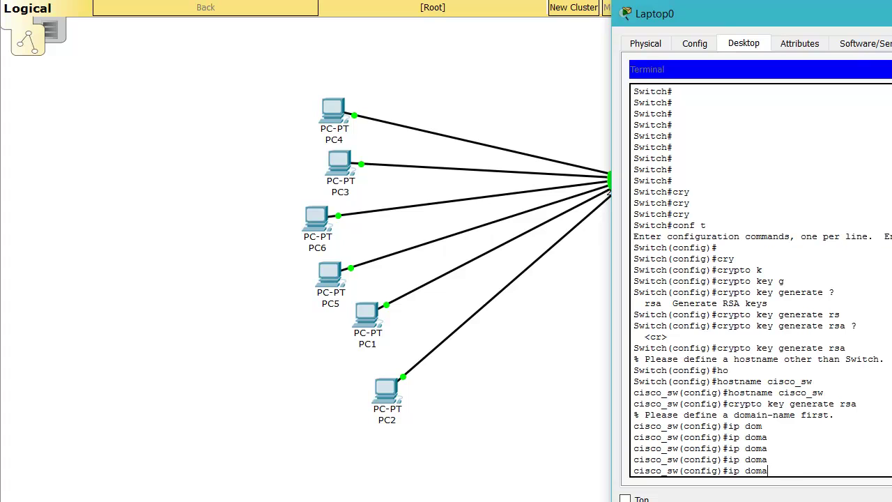
pyautogui.press('BackSpace')
pyautogui.press('BackSpace')
pyautogui.press('BackSpace')
pyautogui.press('BackSpace')
pyautogui.press('BackSpace')
pyautogui.write('?')
pyautogui.press('space')
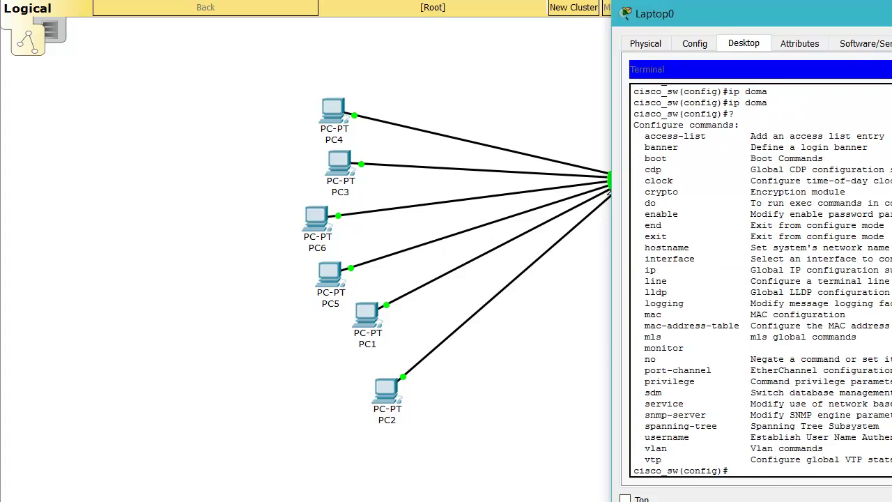
# - Set the switch's domain name with 'ip domain-name nightreader'
pyautogui.write('doma')
pyautogui.press('Tab')
pyautogui.press('Tab')
pyautogui.press('BackSpace')
pyautogui.press('BackSpace')
pyautogui.press('BackSpace')
pyautogui.press('BackSpace')
pyautogui.write('ip')
pyautogui.press('Tab')
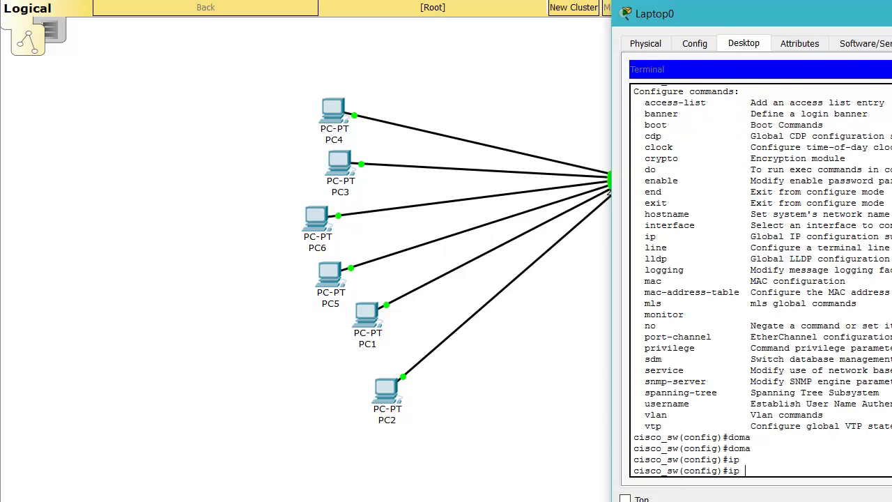
pyautogui.write('?')
pyautogui.write('do')
pyautogui.press('Tab')
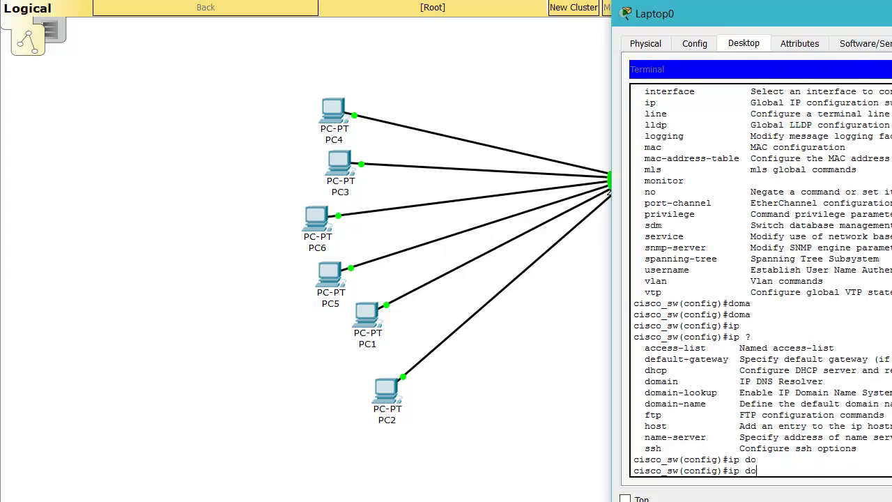
pyautogui.write('m')
pyautogui.press('Tab')
pyautogui.write('a')
pyautogui.press('Tab')
pyautogui.write('in')
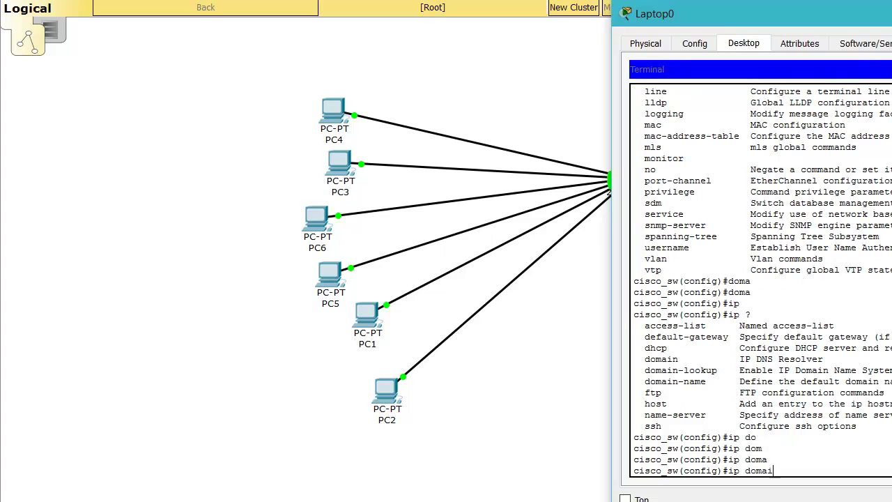
pyautogui.press('Tab')
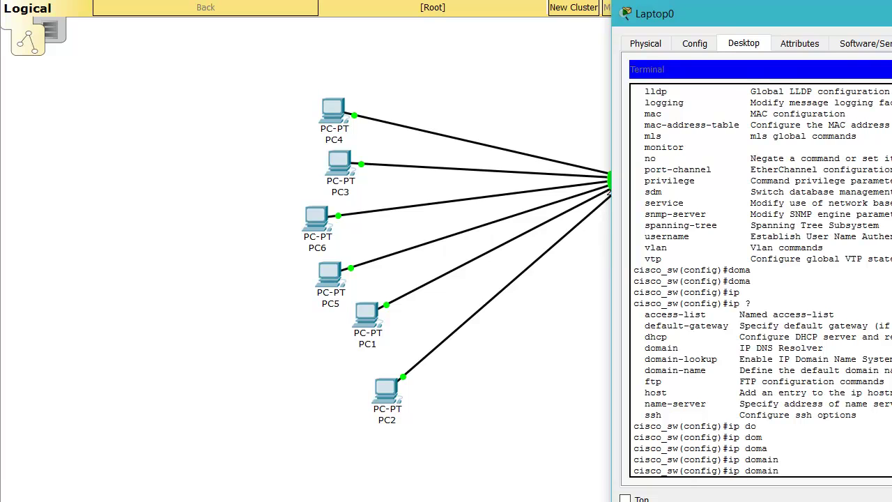
pyautogui.write('-')
pyautogui.press('Tab')
pyautogui.write('na')
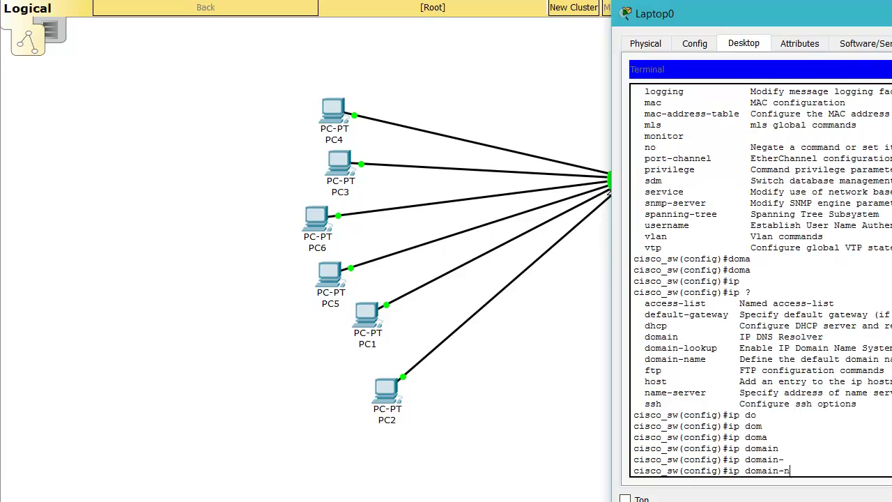
pyautogui.press('Tab')
pyautogui.write('c')
pyautogui.press('BackSpace')
pyautogui.press('BackSpace')
pyautogui.press('BackSpace')
pyautogui.write('nigh')
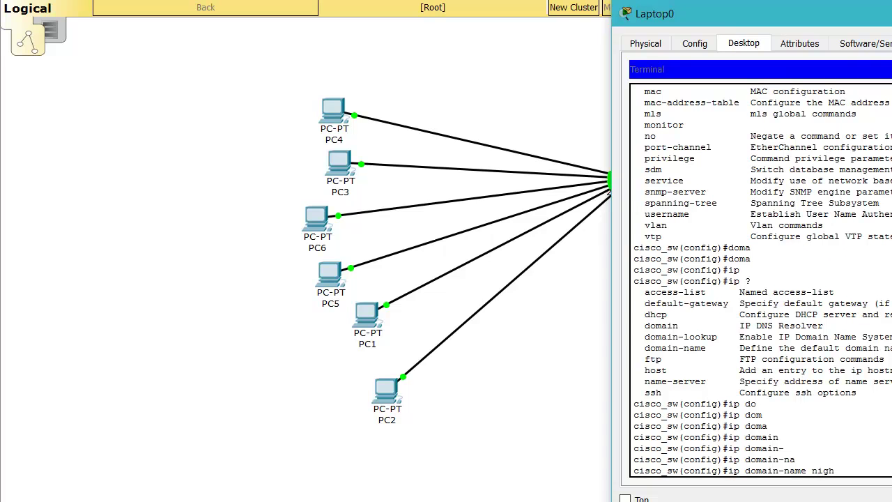
pyautogui.write('treade')
pyautogui.press('BackSpace')
pyautogui.press('BackSpace')
pyautogui.press('BackSpace')
pyautogui.press('BackSpace')
pyautogui.press('BackSpace')
pyautogui.press('BackSpace')
pyautogui.press('BackSpace')
pyautogui.press('BackSpace')
pyautogui.press('BackSpace')
pyautogui.press('BackSpace')
pyautogui.write('nightreader')
pyautogui.press('Return')
pyautogui.press('Return')
pyautogui.press('Return')
pyautogui.press('Return')
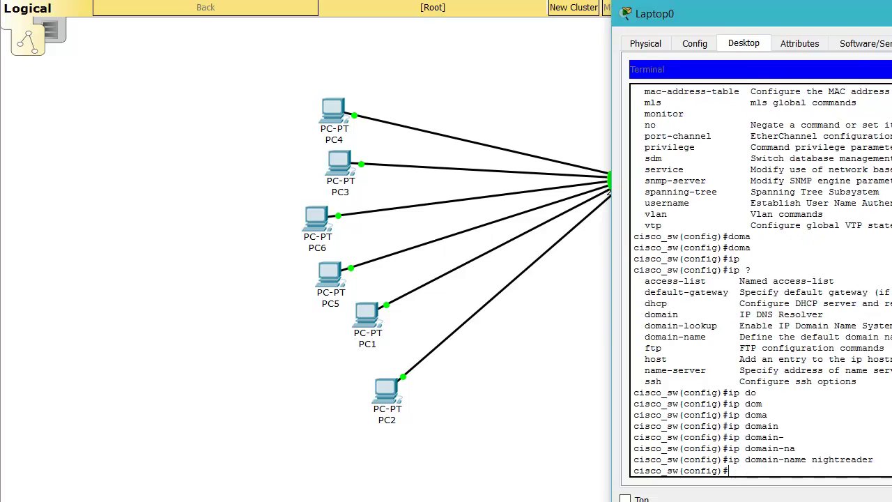
# - Generate RSA keys with the default 512-bit modulus, enabling SSH 1.5
pyautogui.press('Up')
pyautogui.press('Up')
pyautogui.press('Return')
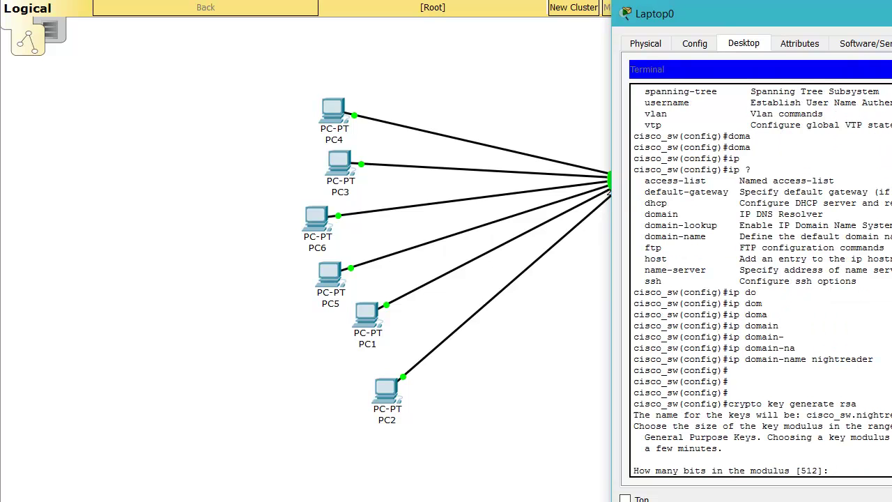
pyautogui.press('Return')
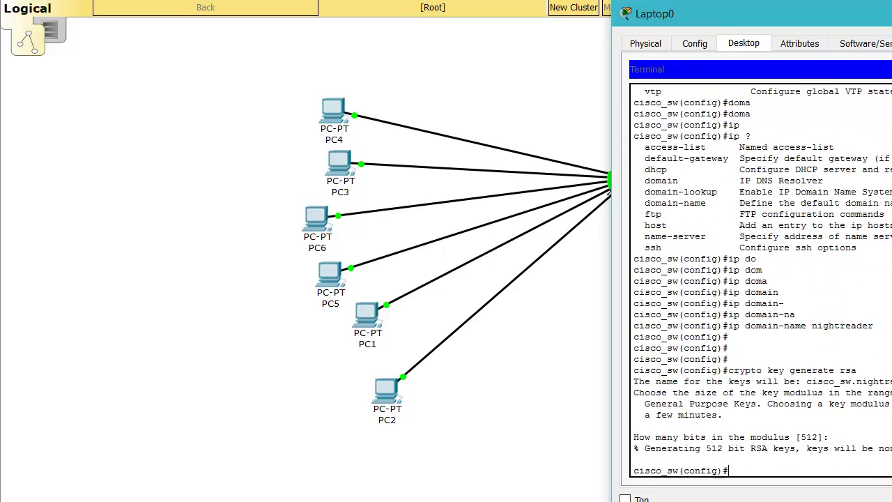
pyautogui.press('Return')
pyautogui.press('Return')
pyautogui.press('Return')
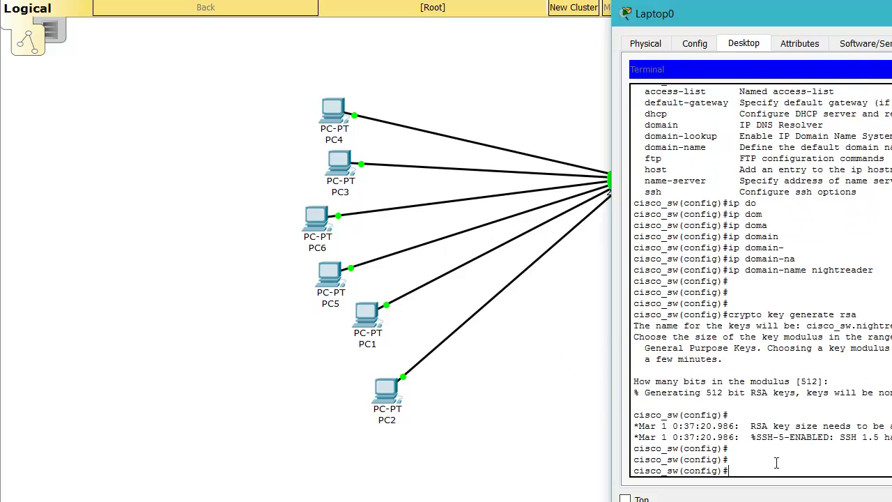
# - Open PC4's Command Prompt for an SSH login to 192.168.10.254
pyautogui.click(332, 102)
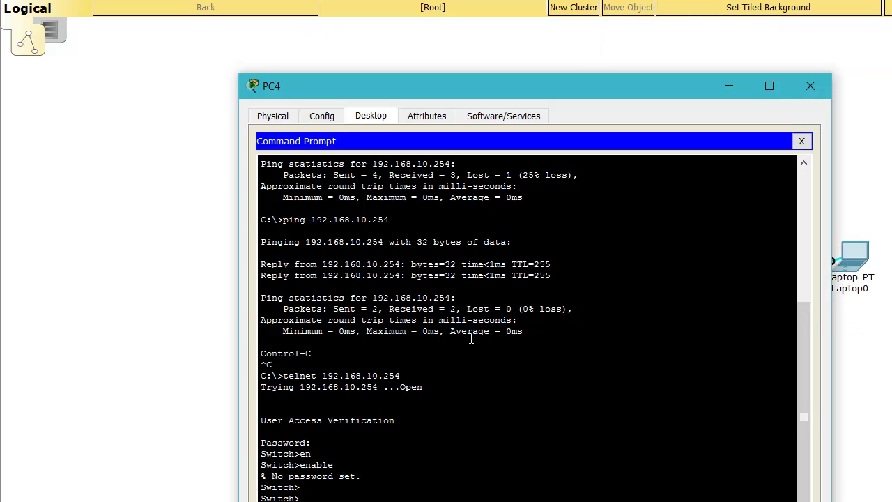
pyautogui.scroll(-1, 471, 338)
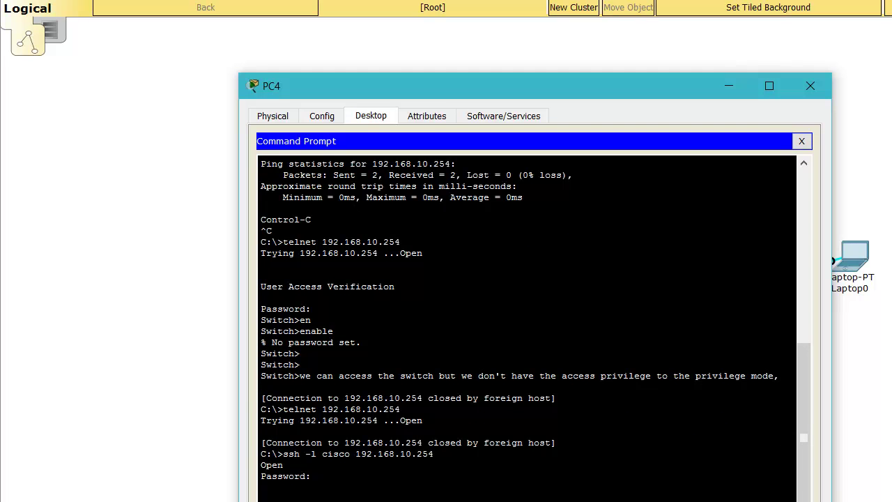
# - Append '| Done' to the 'Configure IP of the device' task in Notepad
pyautogui.hotkey('alt', 'Tab')
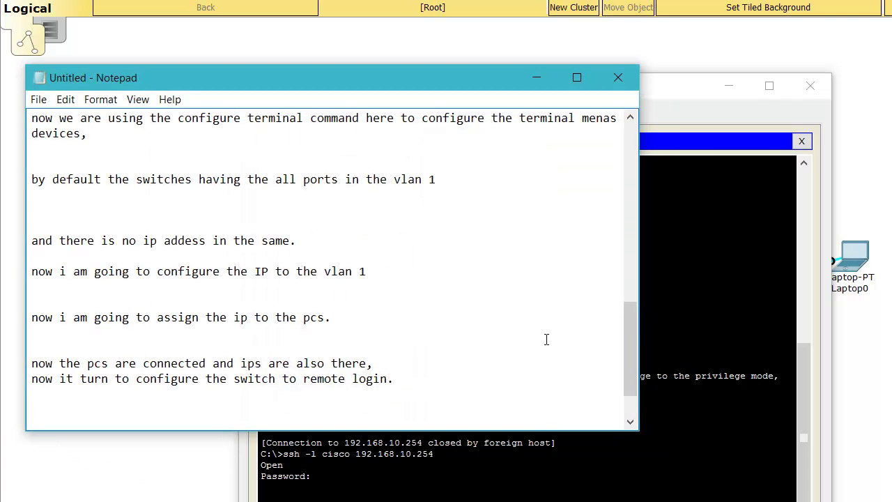
pyautogui.moveTo(635, 388); pyautogui.dragTo(638, 289)
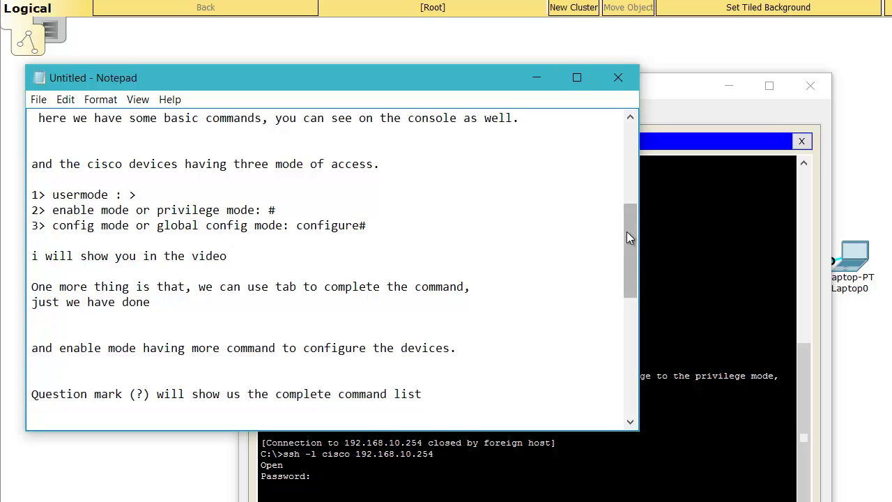
pyautogui.moveTo(627, 232)
pyautogui.mouseDown()
pyautogui.moveTo(630, 254)
pyautogui.moveTo(623, 128)
pyautogui.moveTo(630, 165)
pyautogui.mouseUp()
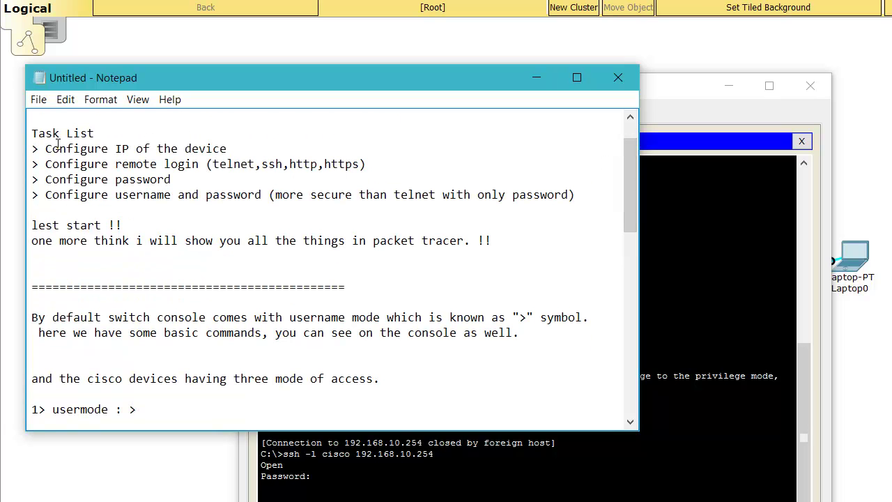
pyautogui.moveTo(46, 149); pyautogui.dragTo(243, 151)
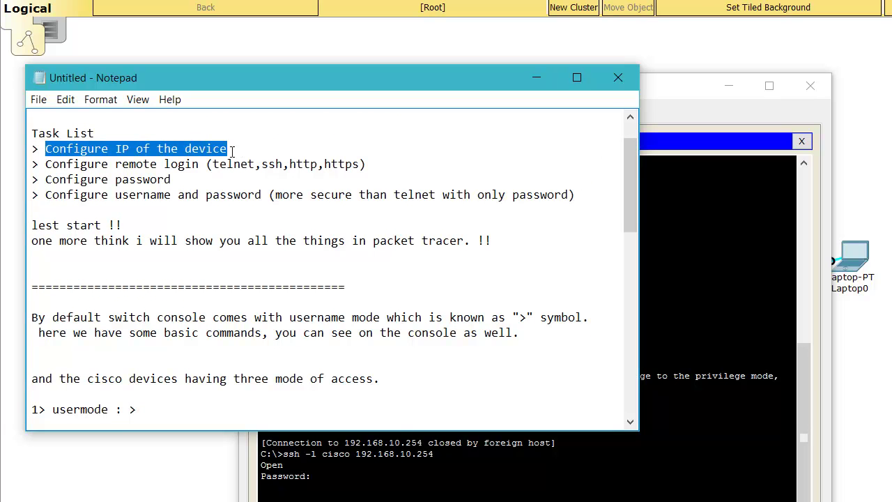
pyautogui.click(336, 146)
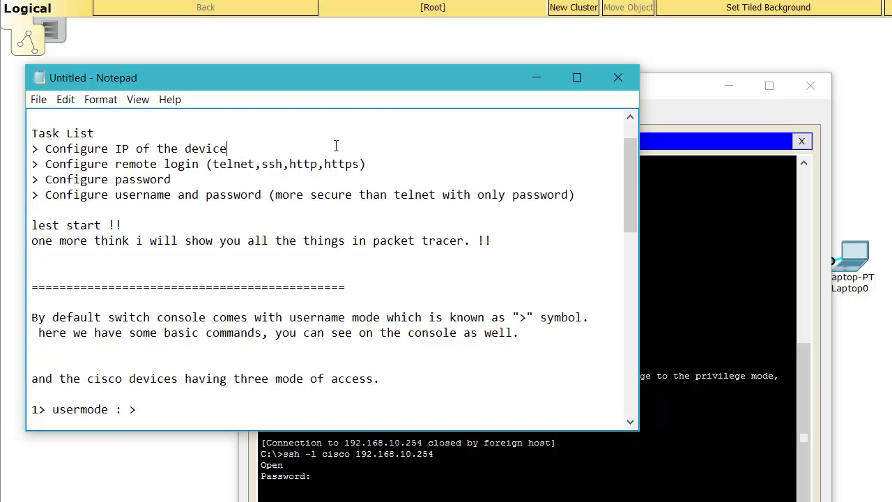
pyautogui.write('| Done')
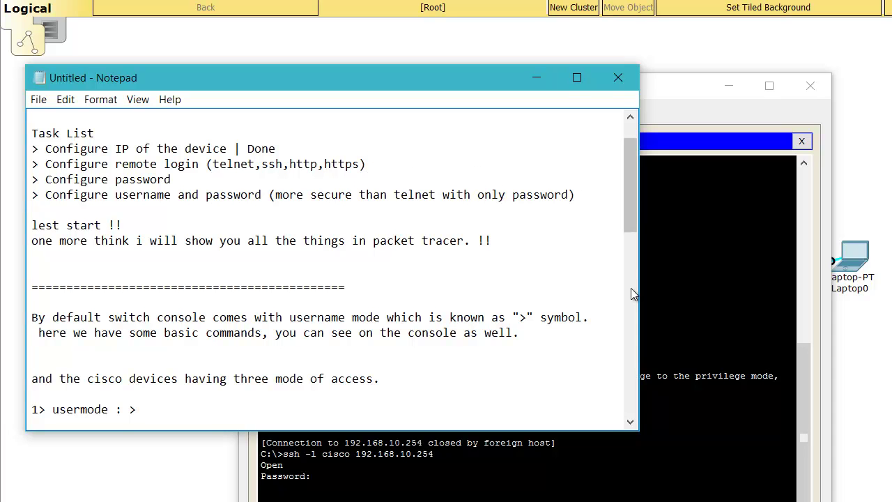
pyautogui.click(698, 308)
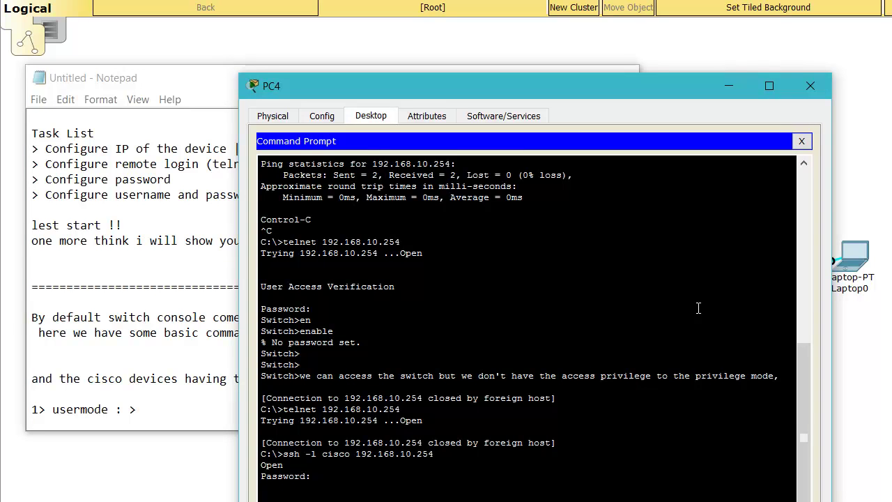
# - Log in over SSH to cisco_sw, enter conf t, and list the ip command help
pyautogui.press('Return')
pyautogui.press('Return')
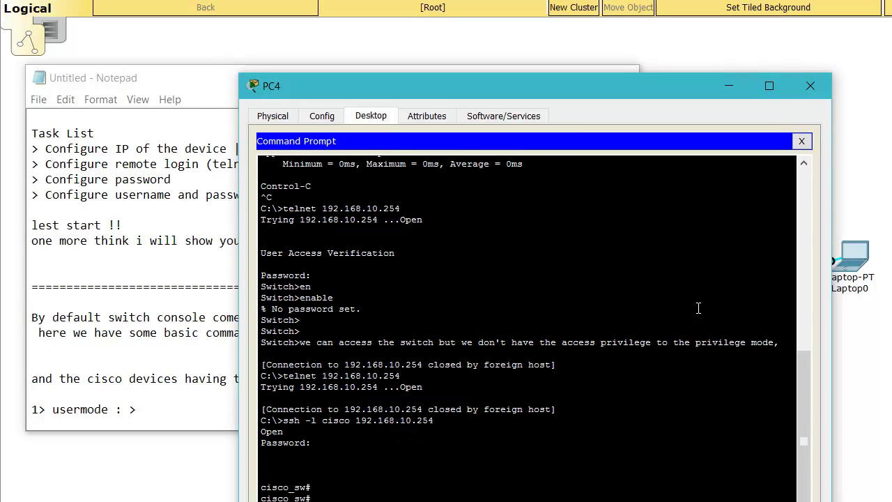
pyautogui.write('conf t')
pyautogui.press('Return')
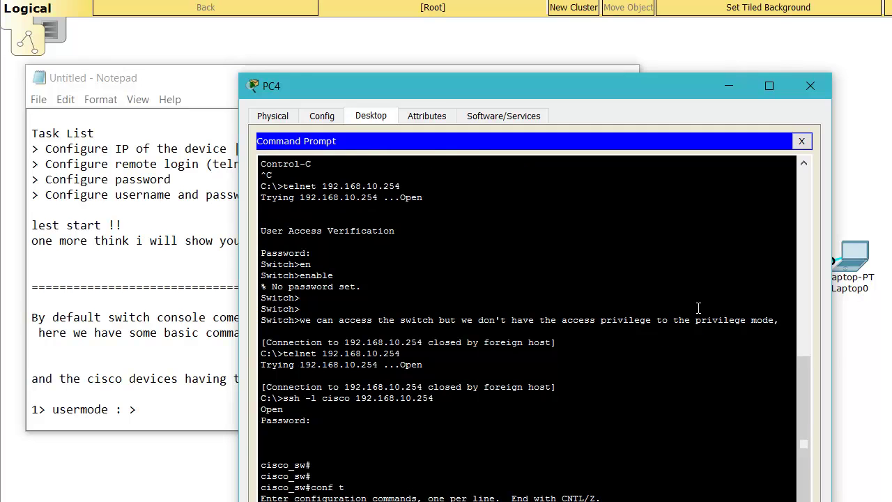
pyautogui.write('ip')
pyautogui.press('Tab')
pyautogui.press('Tab')
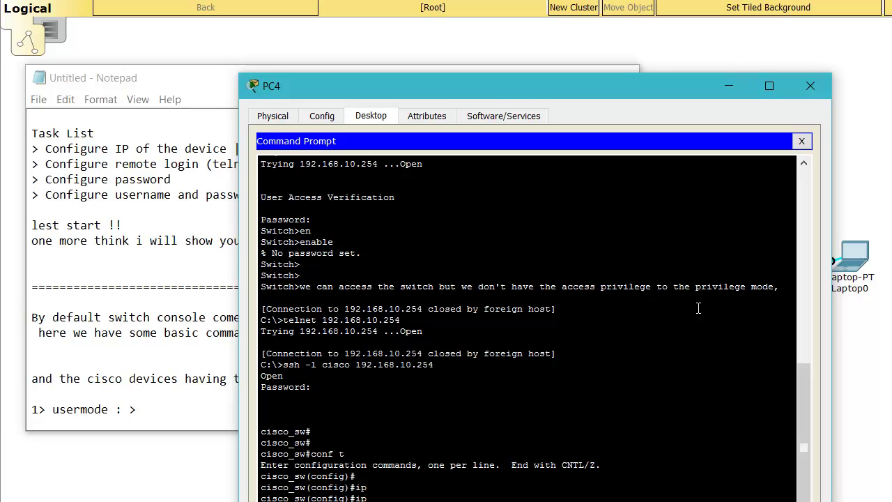
pyautogui.write('?')
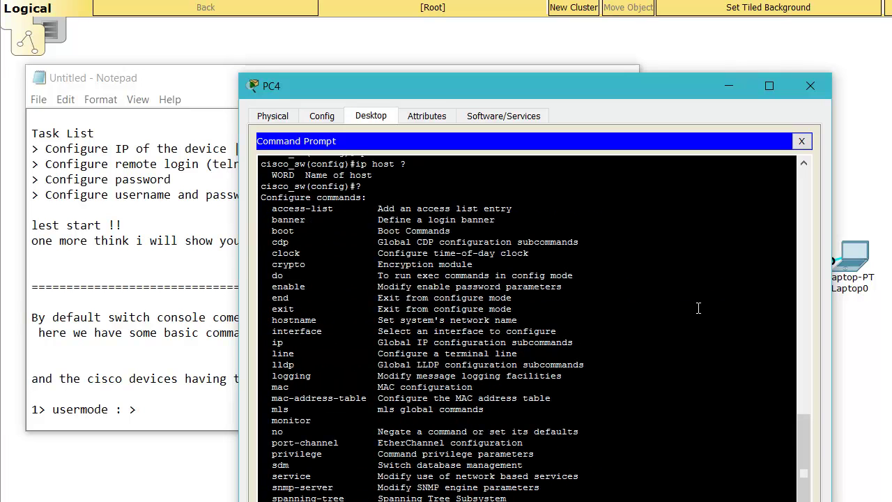
pyautogui.press('Return')
pyautogui.press('Return')
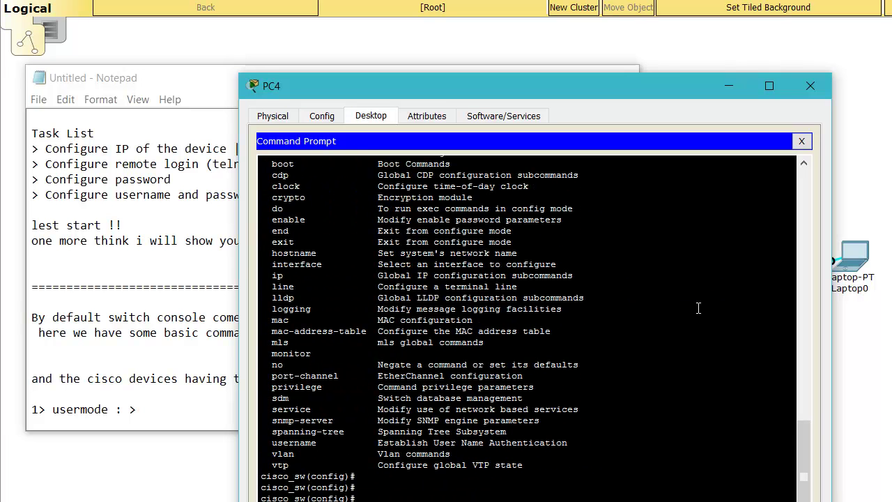
# - Leave configuration mode and display the running configuration with 'sh runn'
pyautogui.hotkey('ctrl', 'z')
pyautogui.press('Return')
pyautogui.write('sh runn')
pyautogui.press('Tab')
pyautogui.press('Return')
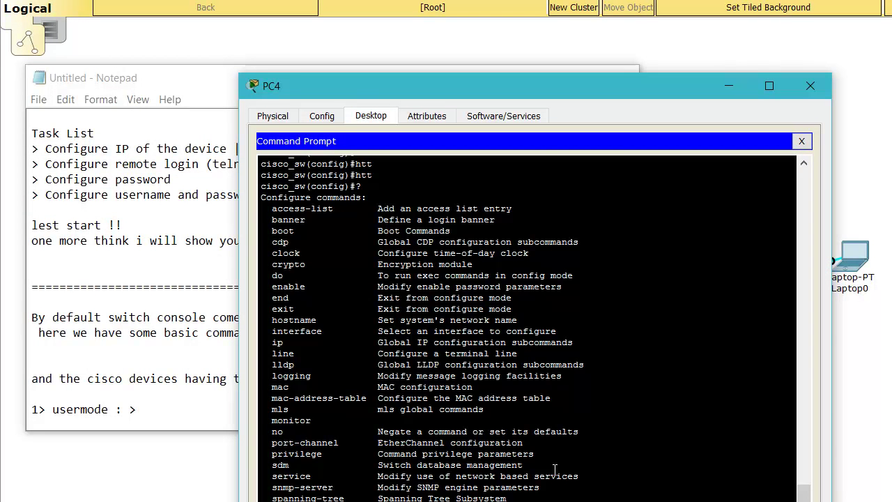
# - List cisco_sw's 'ip ?' subcommands, try 'ip host', then exit to the cisco_sw# prompt
pyautogui.write('ip ?')
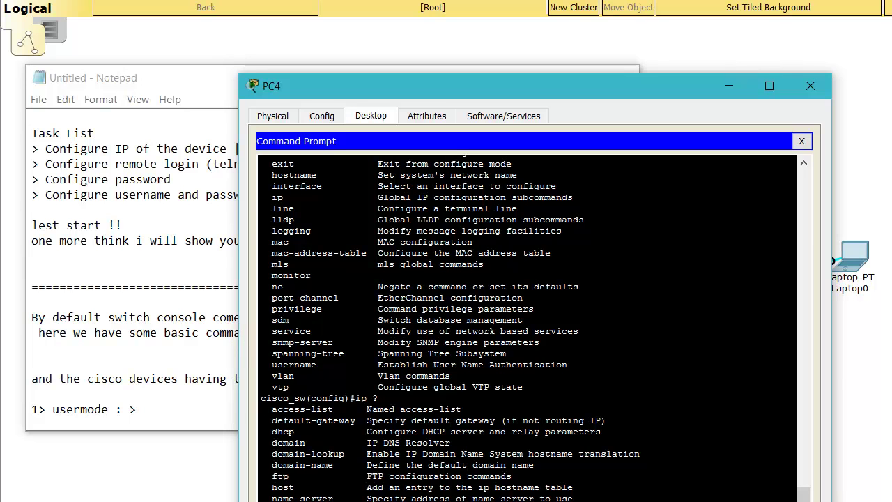
pyautogui.hotkey('ctrl', 'z')
pyautogui.press('Return')
pyautogui.press('Return')
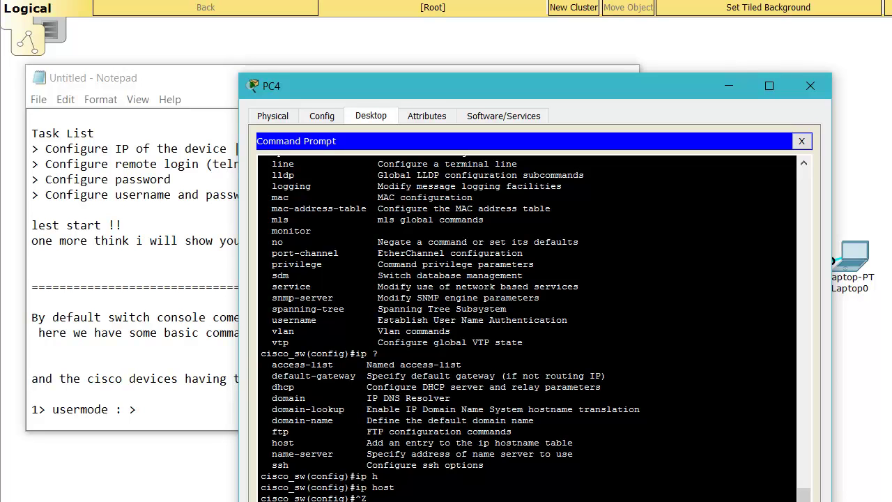
pyautogui.press('Return')
pyautogui.press('Return')
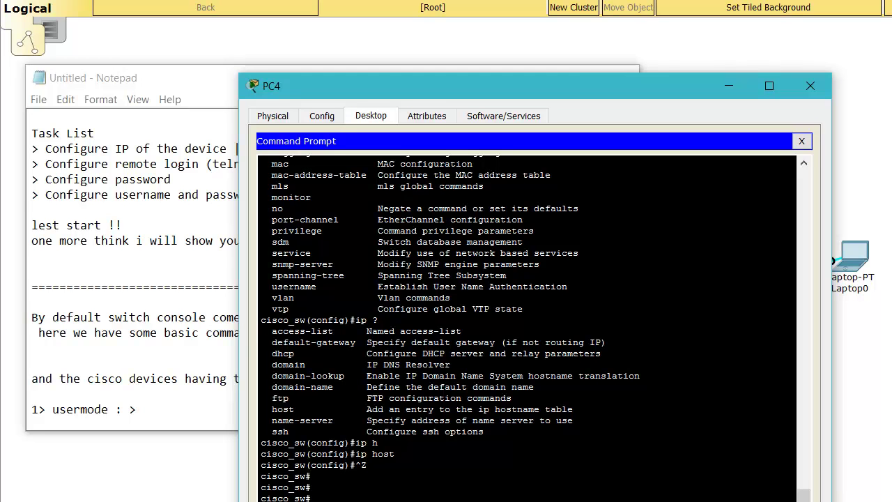
# - Enter remarks that HTTP/HTTPS are missing here, will be shown in GNS3, plus thanks for watching
pyautogui.write("so sorry, the simulation don't have the HTTP and HTTPS,   so i will show the the HTTP and HTTPS in GNS3,")
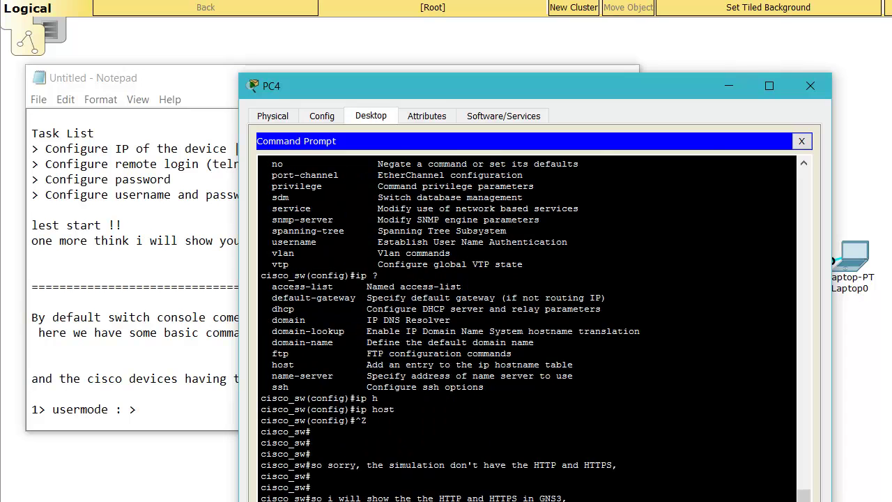
pyautogui.press('Return')
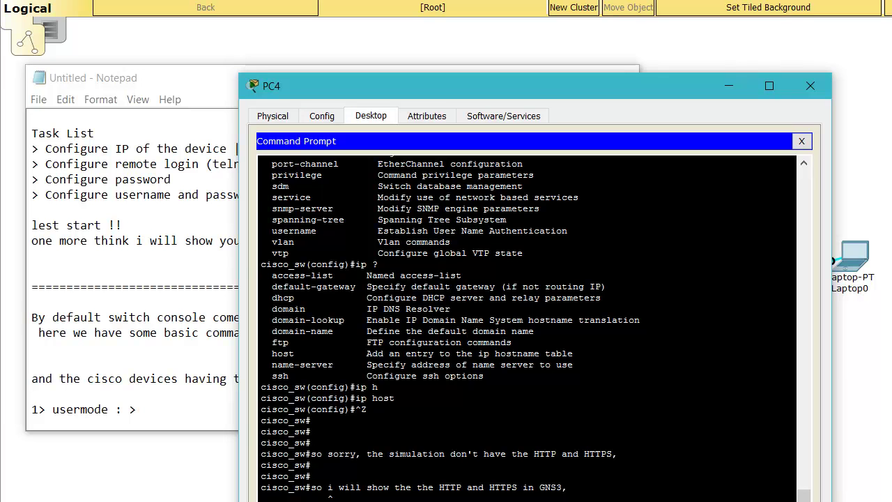
pyautogui.press('Return')
pyautogui.press('Return')
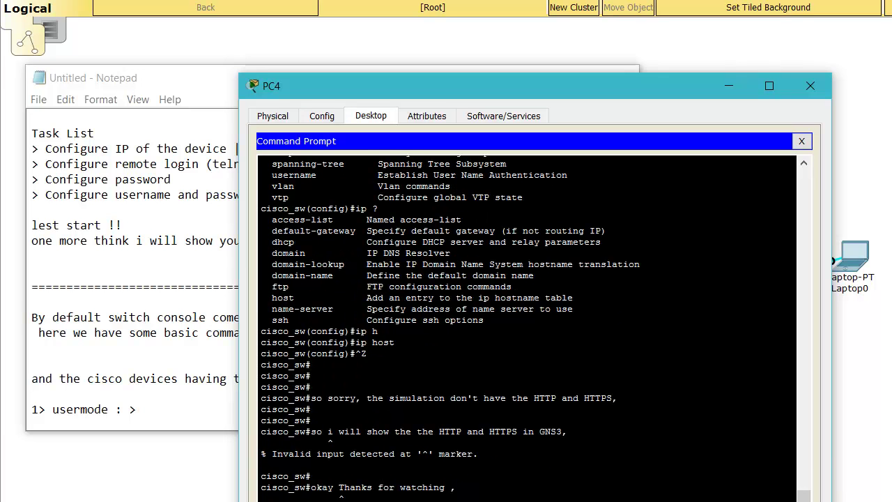